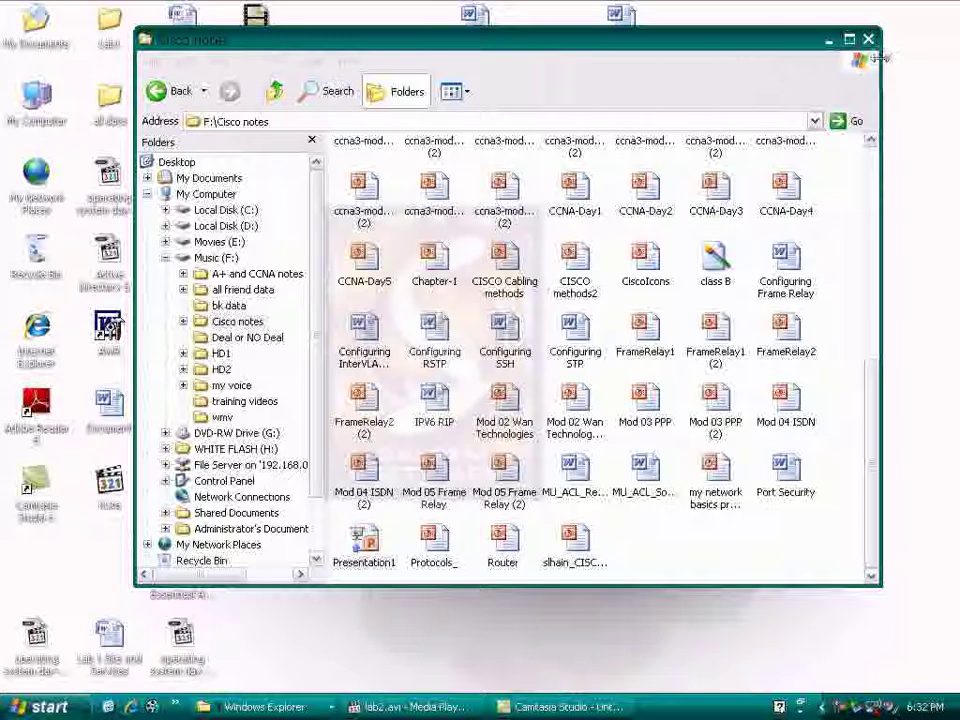
Step: Close the Cisco notes folder window and refresh the desktop
left_click(868, 39)
right_click(380, 258)
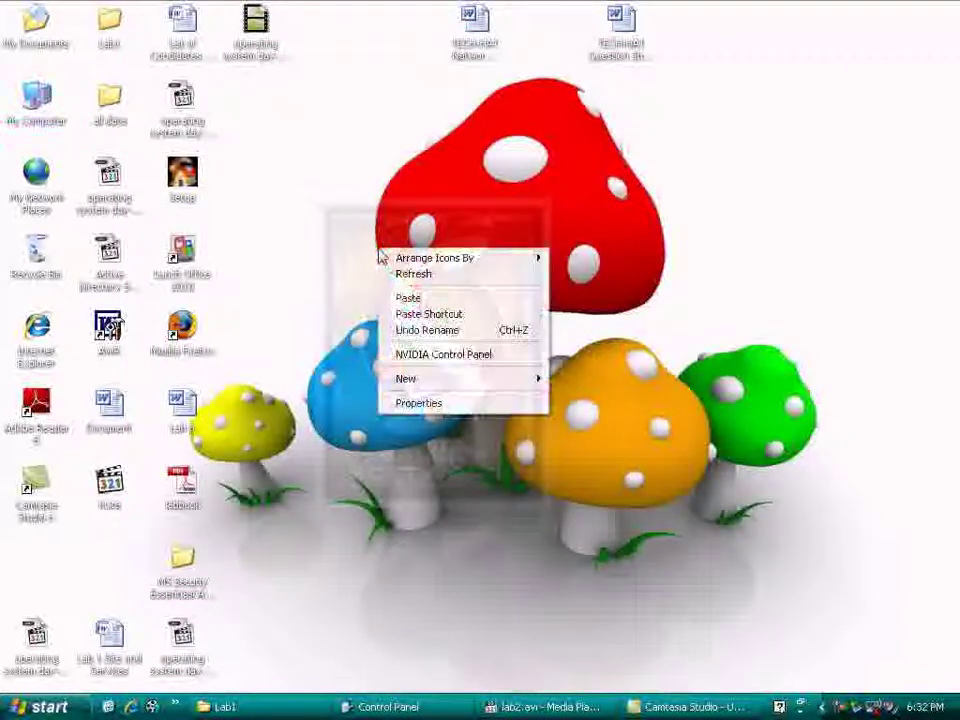
left_click(409, 280)
right_click(410, 284)
left_click(421, 305)
right_click(424, 302)
left_click(437, 328)
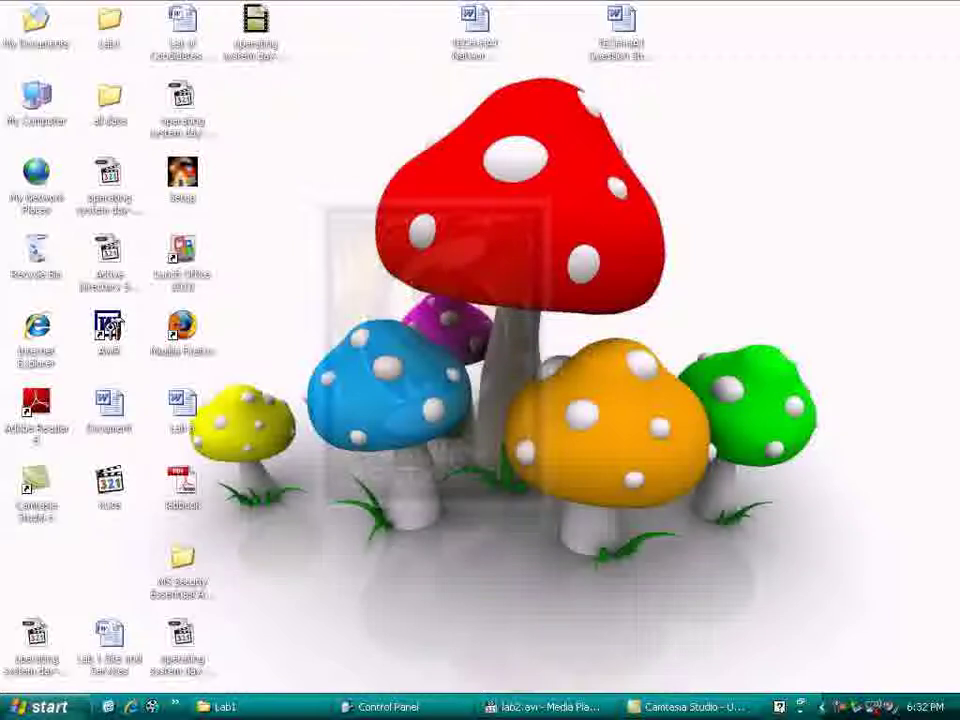
Step: Open the Control Panel and maximize its window
left_click(40, 707)
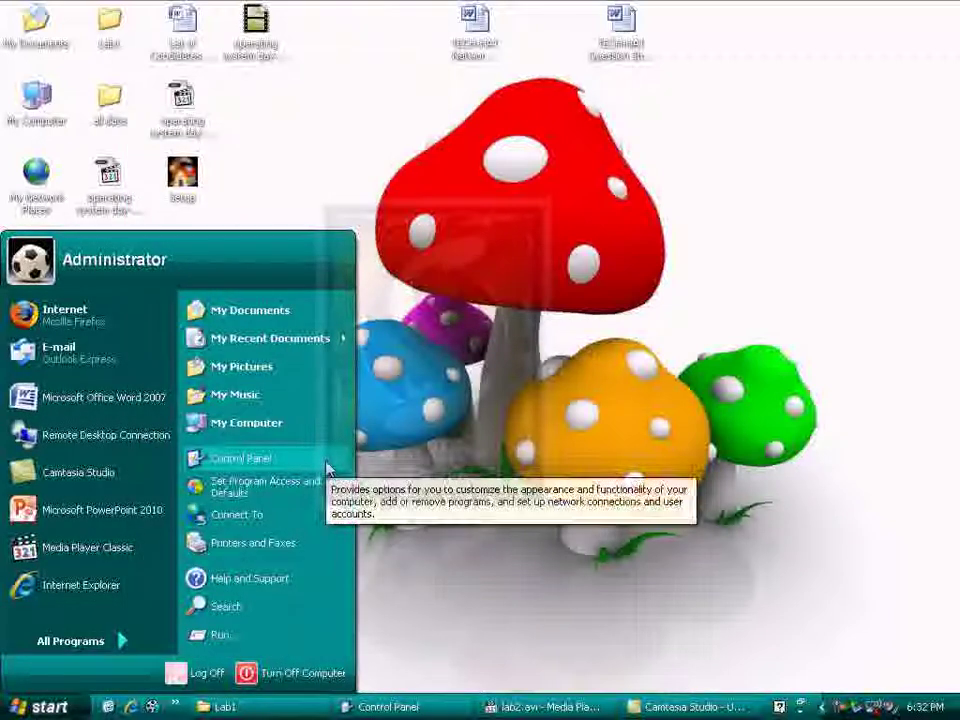
left_click(330, 466)
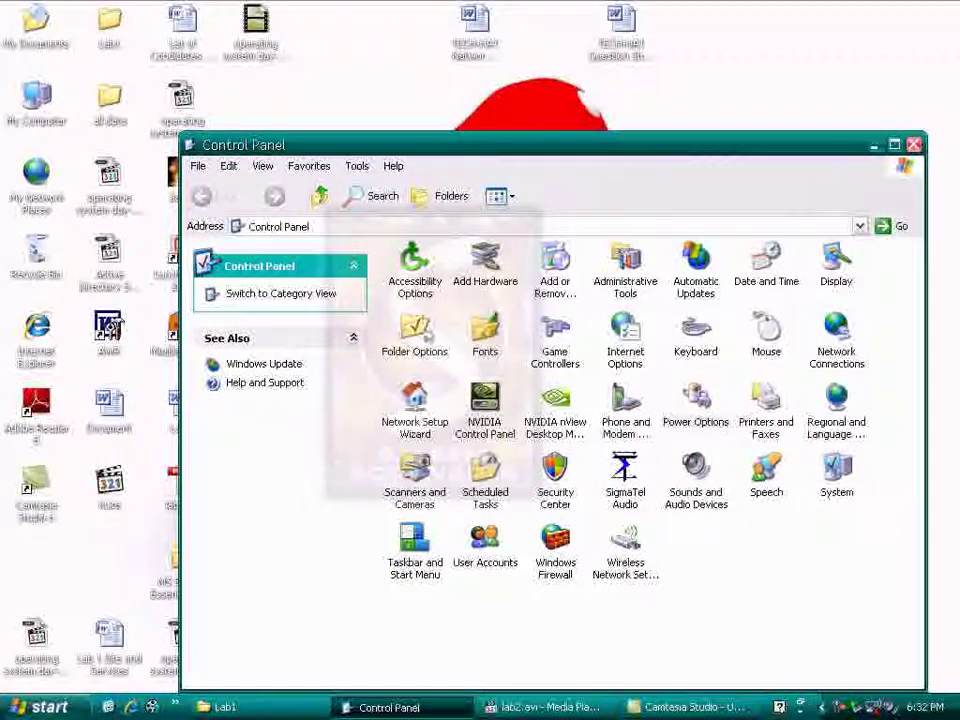
double_click(556, 153)
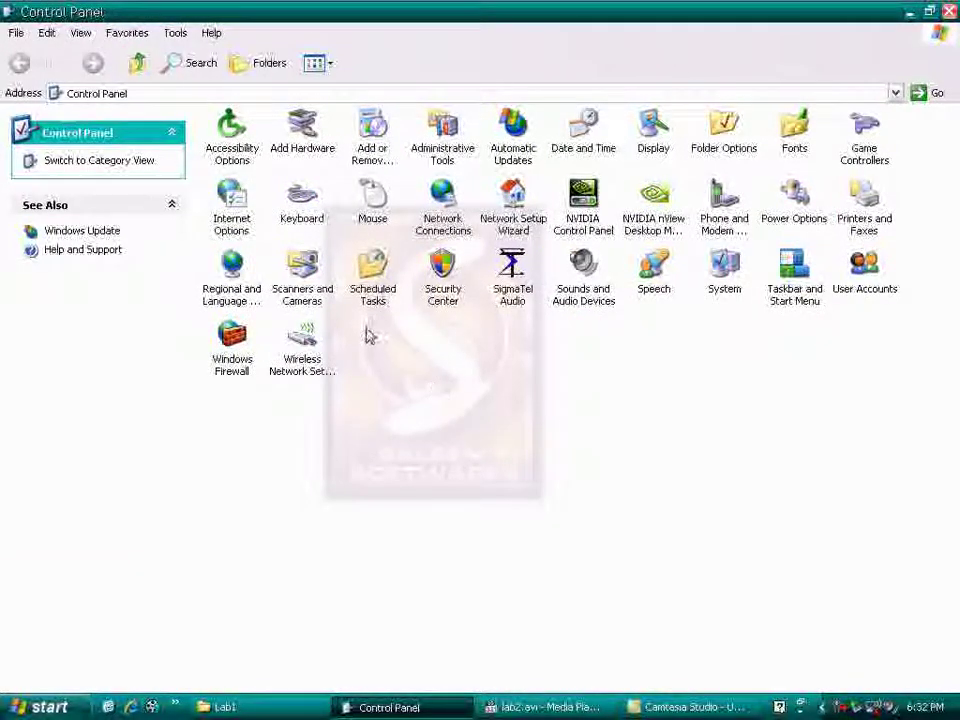
Step: Open the Keyboard properties and look over the hardware details and the speed settings
left_click(301, 232)
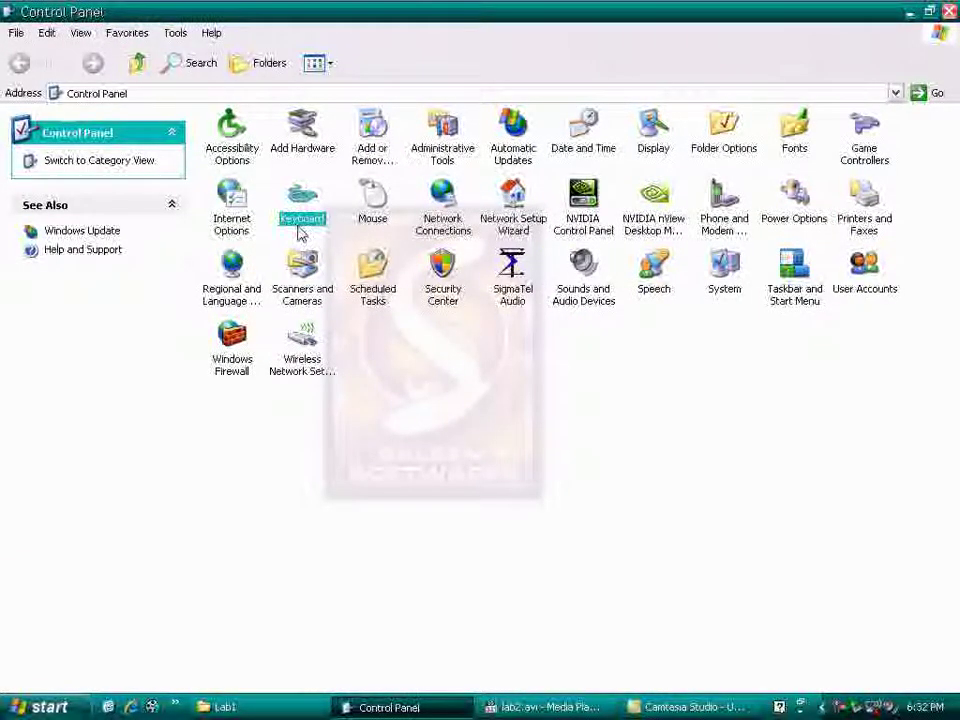
left_click(370, 222)
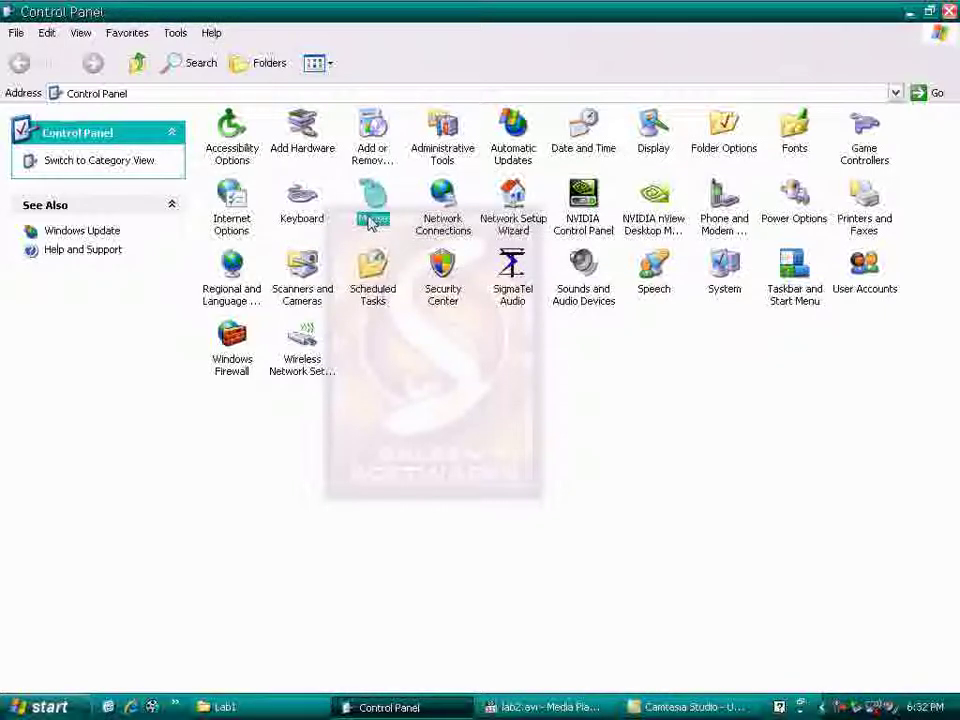
left_click(305, 210)
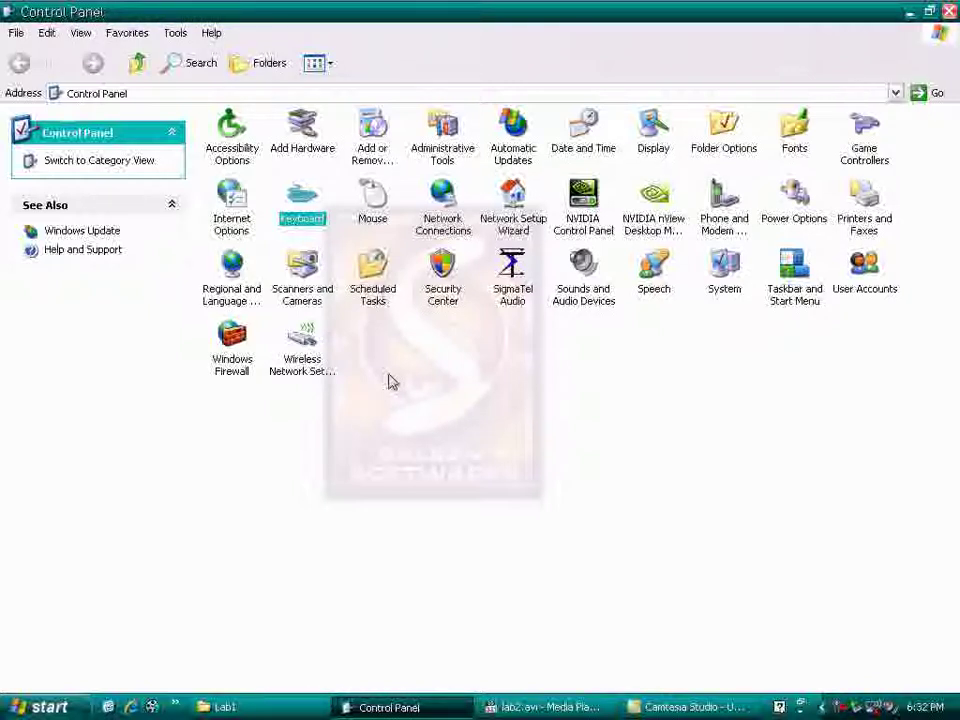
double_click(300, 224)
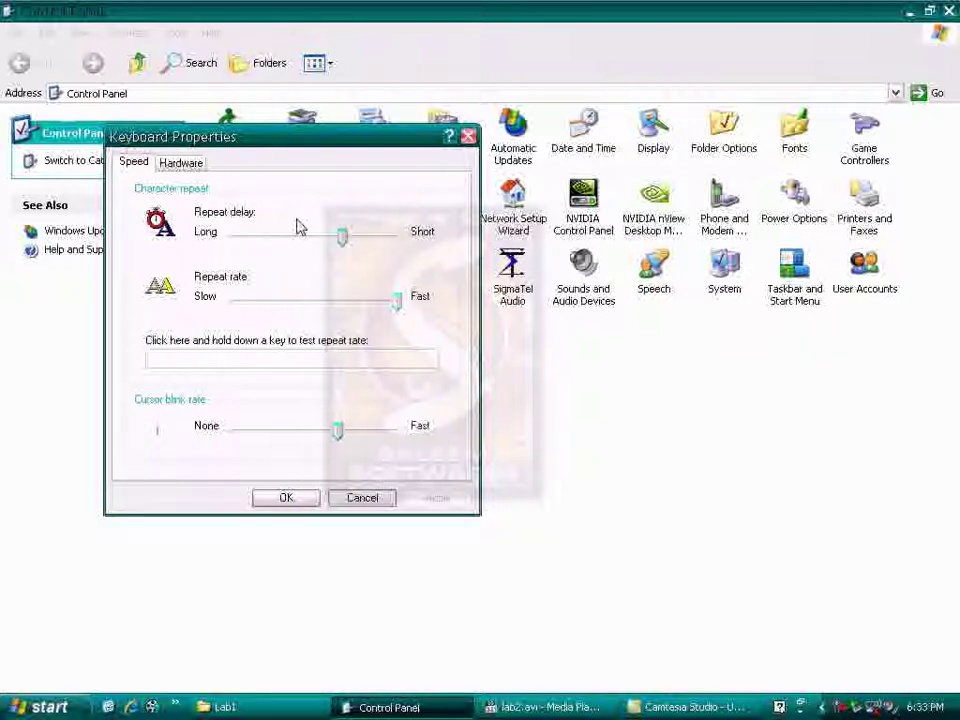
left_click(177, 163)
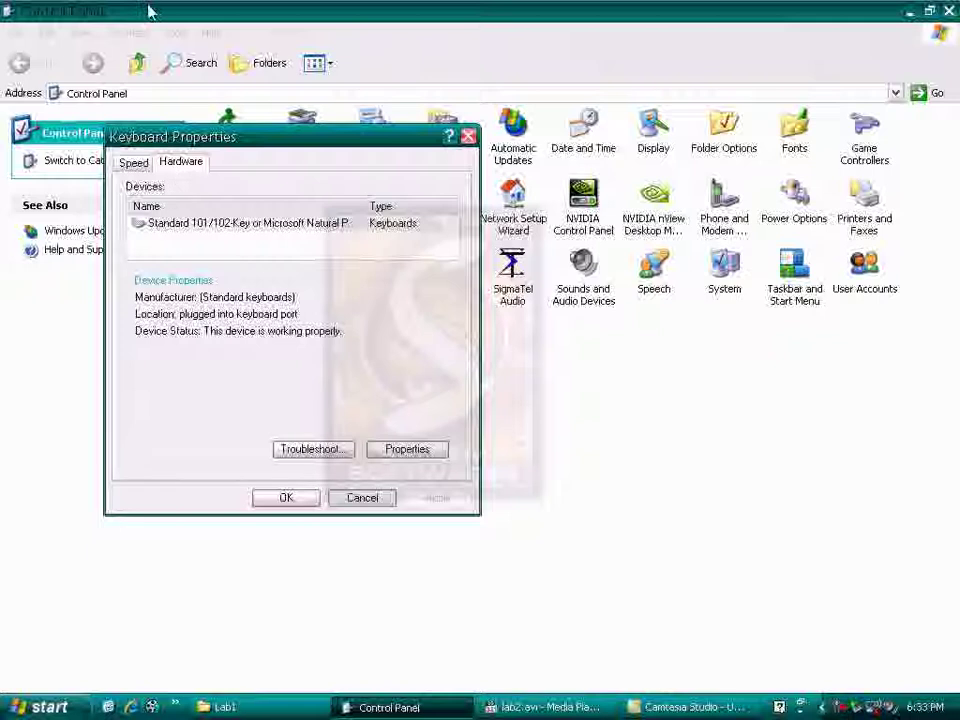
left_click(145, 171)
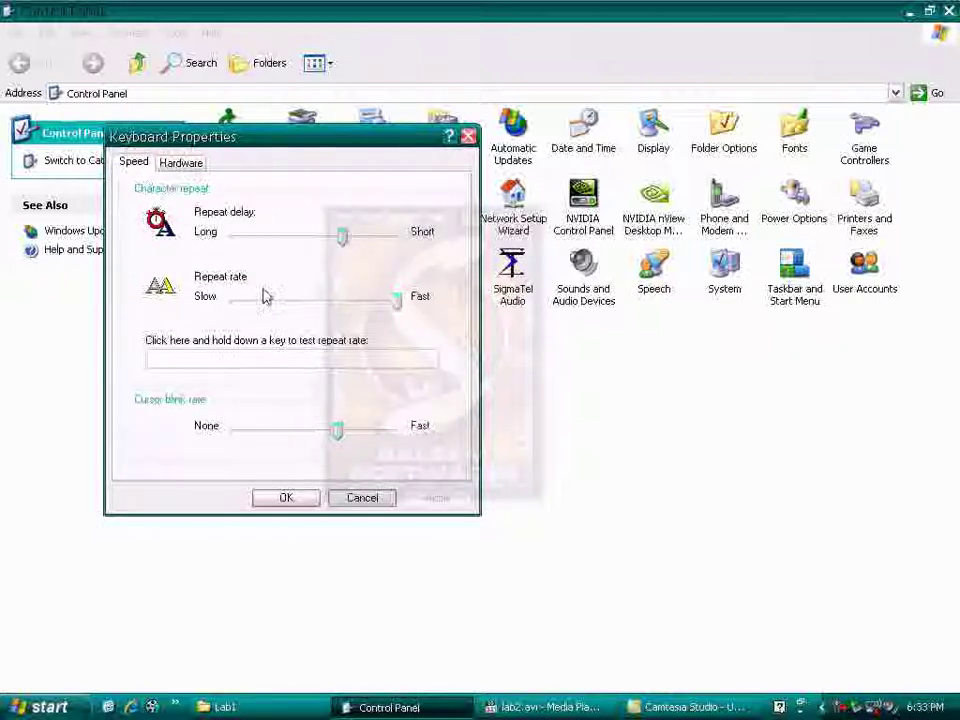
Step: Test the keyboard repeat rate with a run of random letters in the test field and clear it
left_click(268, 357)
left_click(236, 355)
type("dgdsfgdsftyfgsyfsghfghfdghfdh")
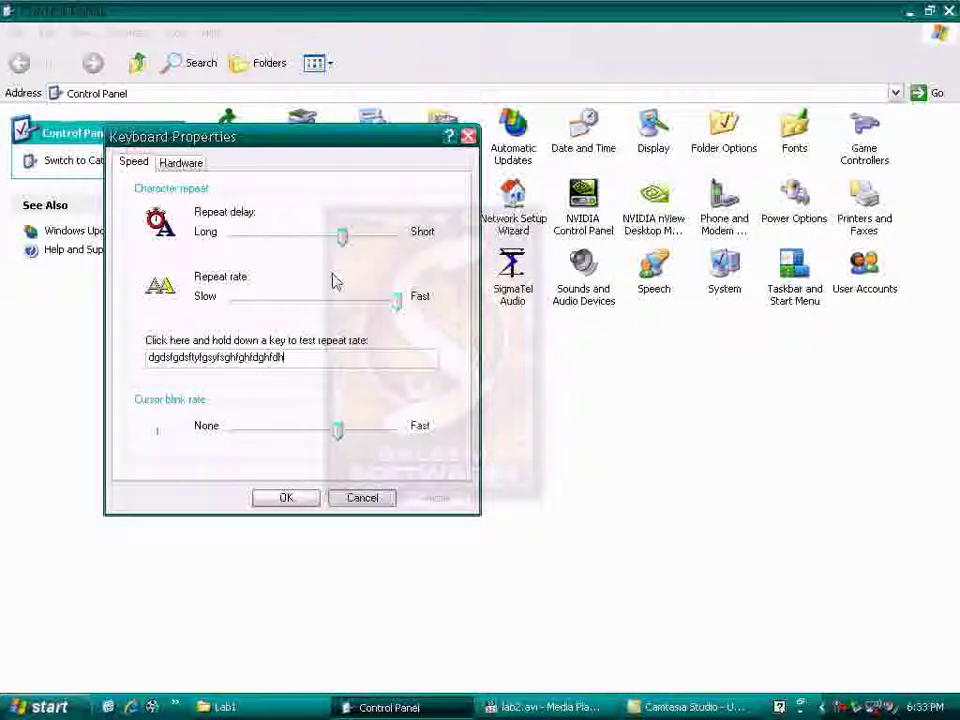
key("BackSpace")
key("BackSpace")
key("BackSpace")
key("BackSpace")
key("BackSpace")
key("BackSpace")
key("BackSpace")
key("BackSpace")
key("BackSpace")
key("BackSpace")
key("BackSpace")
key("BackSpace")
key("BackSpace")
key("BackSpace")
key("BackSpace")
key("BackSpace")
key("BackSpace")
key("BackSpace")
key("BackSpace")
key("BackSpace")
Step: Enter a second run of random letters starting with "aasdasd" in the repeat rate test field and empty it again
type("aasdasd")
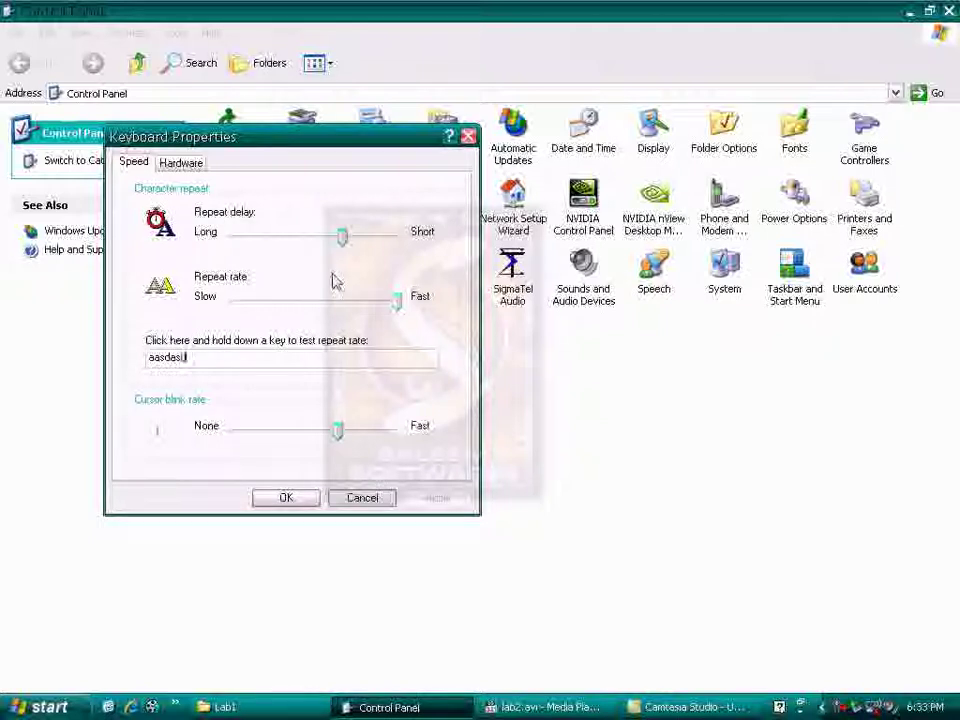
type("ashsdkashdaskshdaskhda")
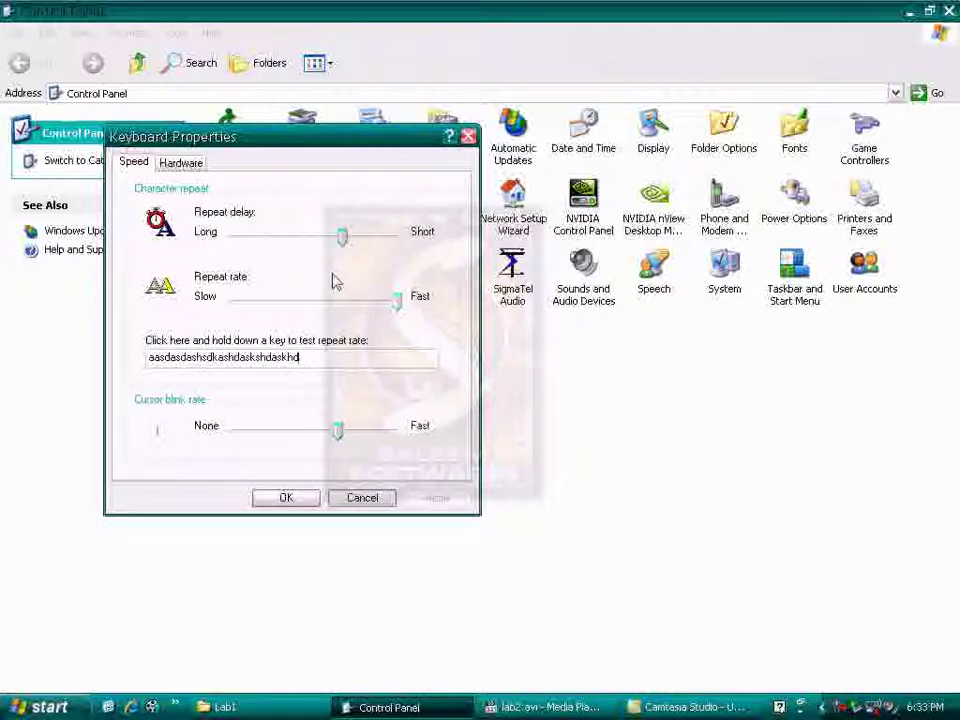
key("BackSpace")
key("BackSpace")
key("BackSpace")
key("BackSpace")
key("BackSpace")
key("BackSpace")
key("BackSpace")
key("BackSpace")
key("BackSpace")
key("BackSpace")
key("BackSpace")
key("BackSpace")
key("BackSpace")
key("BackSpace")
key("BackSpace")
key("BackSpace")
key("BackSpace")
key("BackSpace")
key("BackSpace")
key("BackSpace")
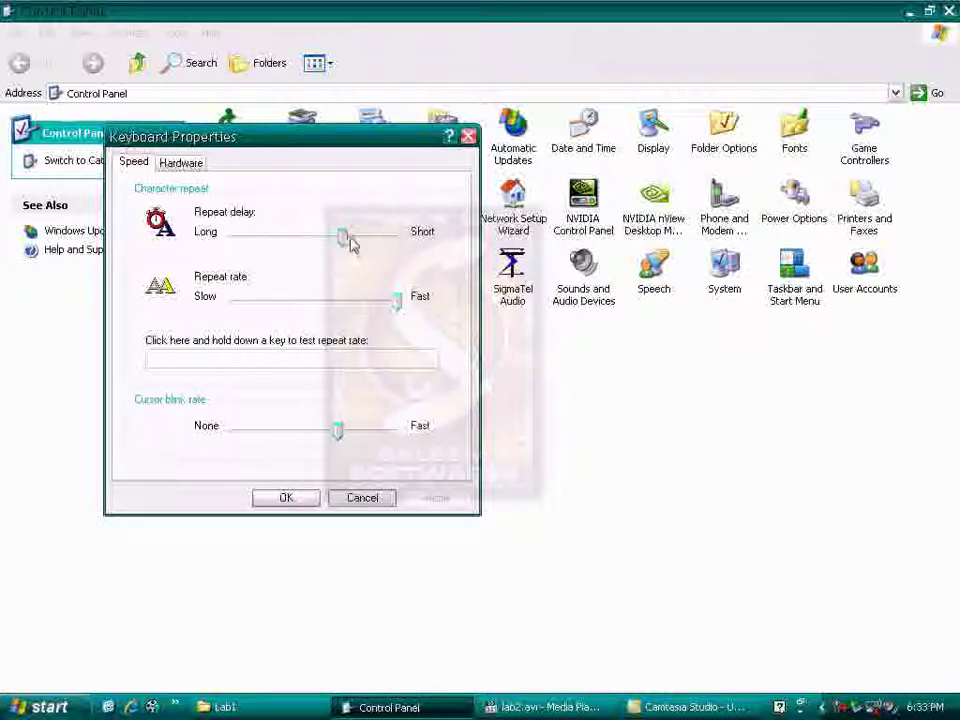
Step: Set the repeat delay to Short and test it with random letters, replacing them with a short phrase
left_click_drag(341, 240, 392, 242)
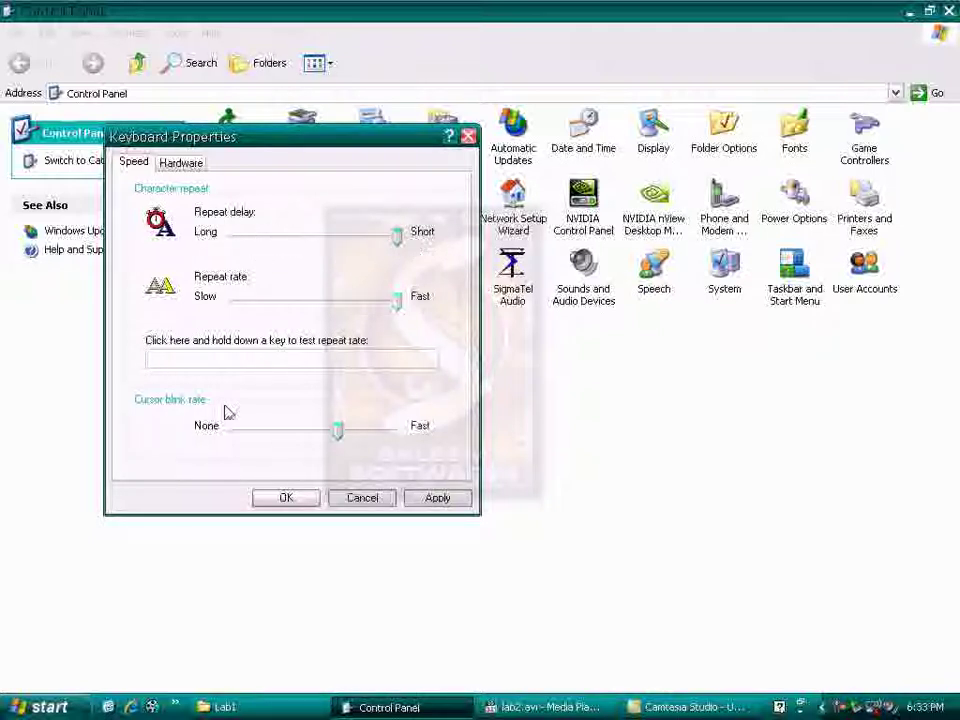
left_click(187, 362)
type("sdfsdfsdfsddfsfsdfl")
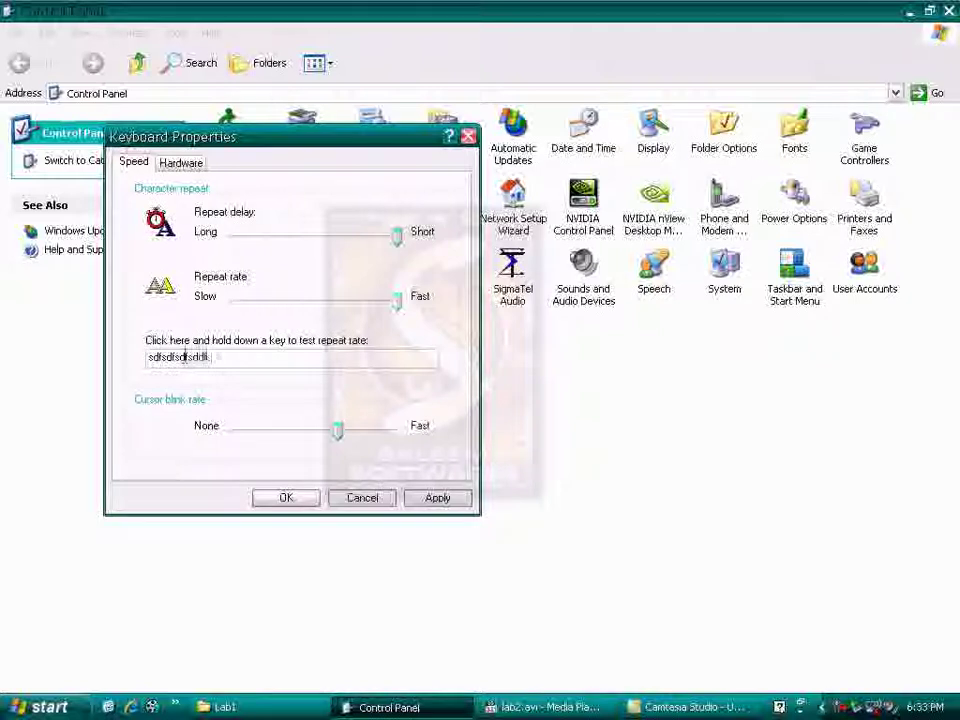
type("sdfsddfsddfsdfsdfsdf")
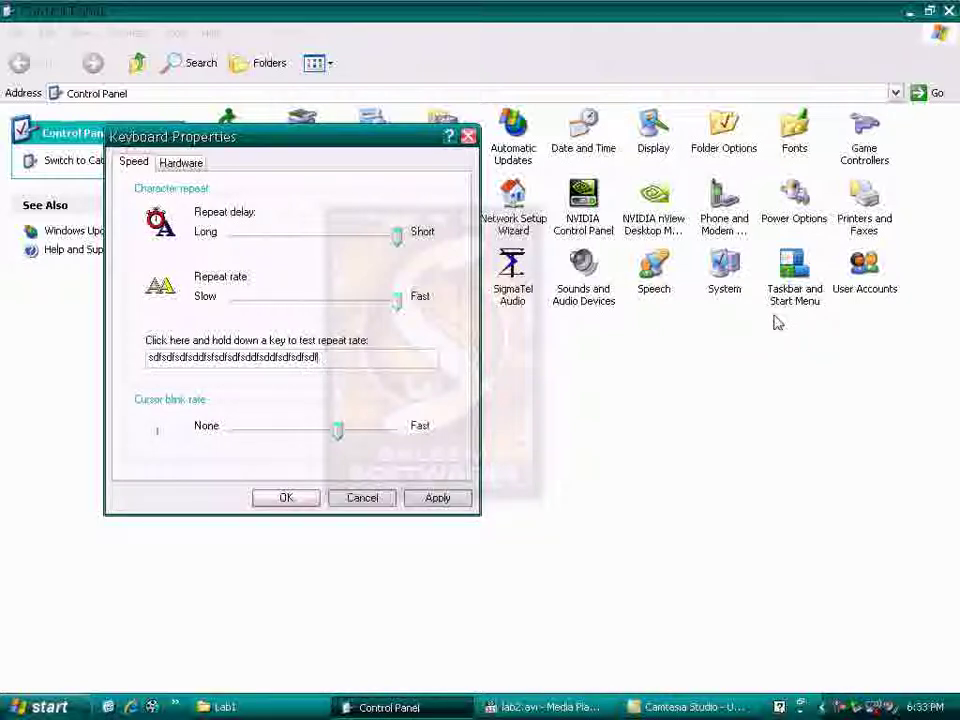
key("BackSpace")
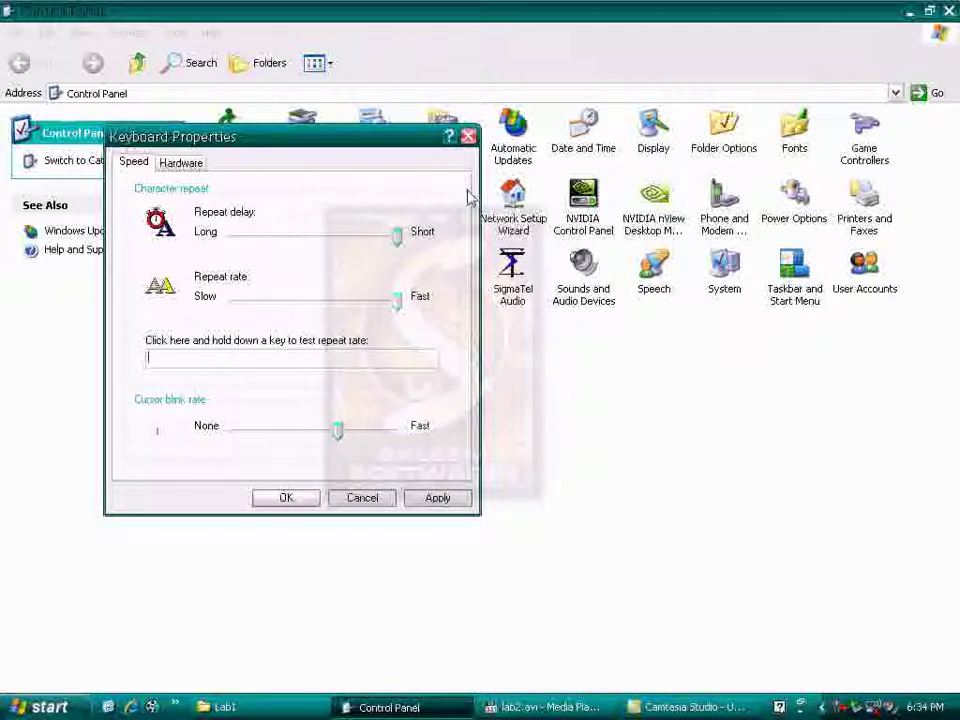
type("nzsmer das")
Step: Set the repeat delay to Long and test it in the emptied test field with repeated h characters, clearing them at the end
left_click_drag(395, 241, 235, 242)
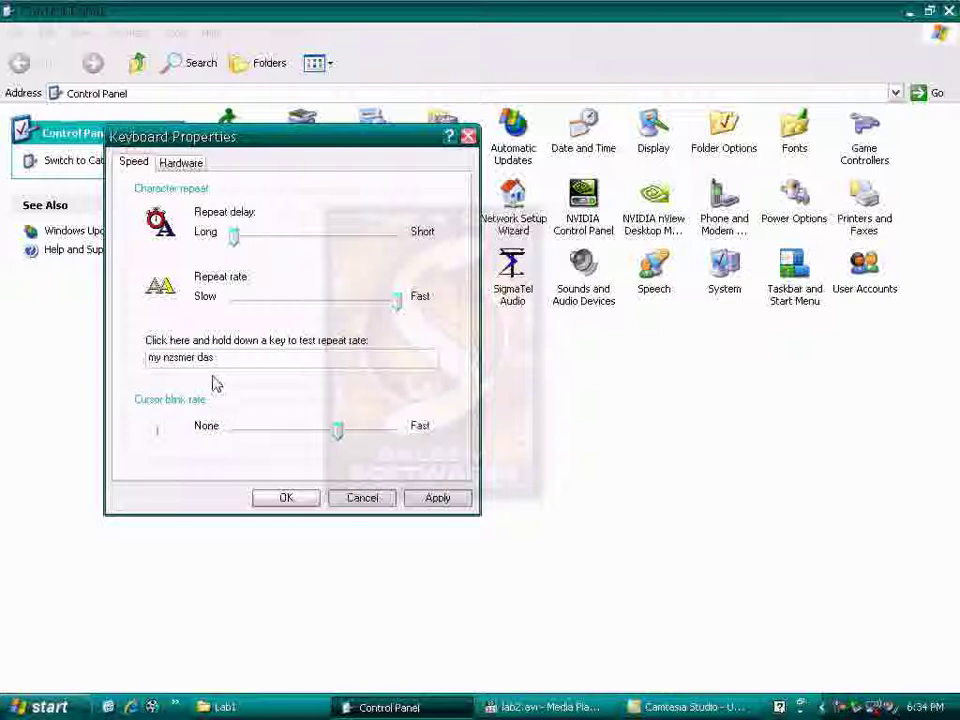
left_click_drag(213, 358, 2, 358)
key("BackSpace")
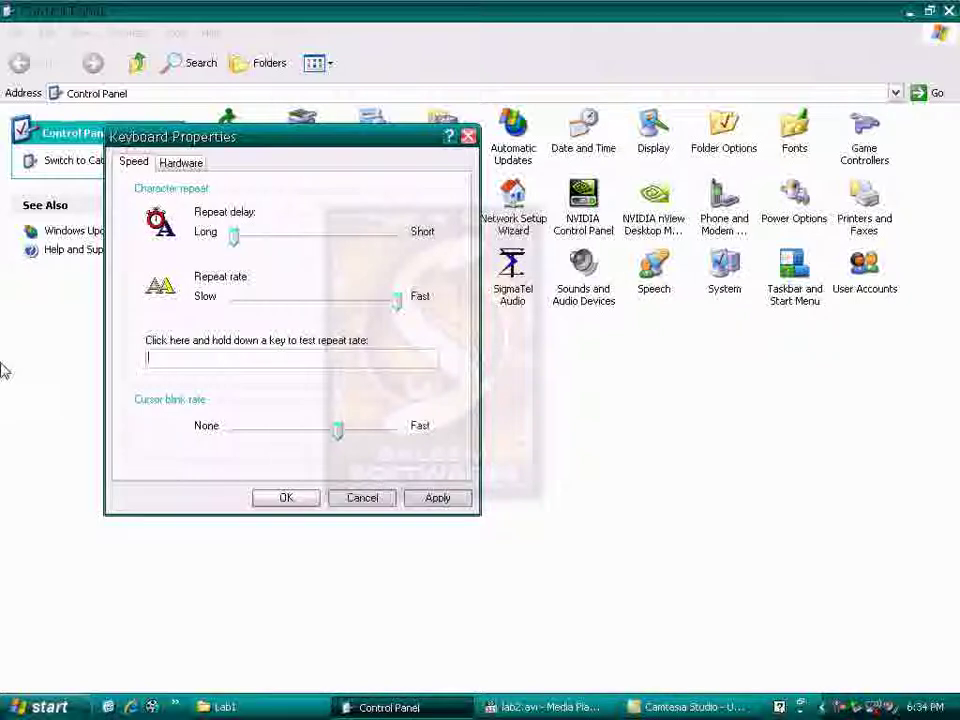
type("hhhhhhhhhhhhhhhhh")
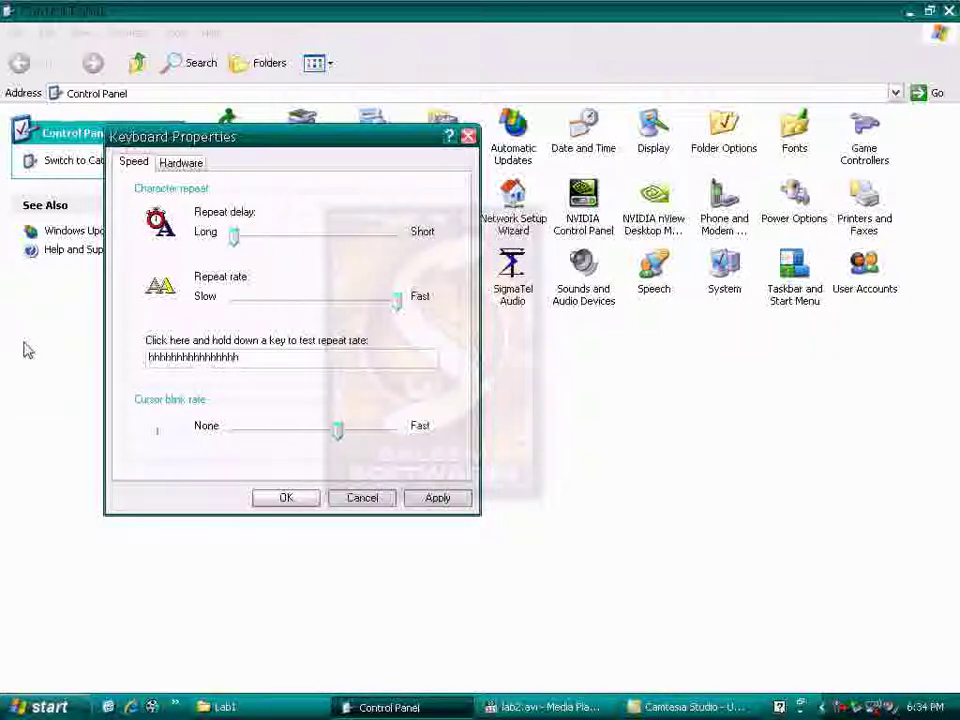
key("BackSpace")
key("BackSpace")
key("BackSpace")
key("BackSpace")
key("BackSpace")
key("BackSpace")
key("BackSpace")
key("BackSpace")
key("BackSpace")
key("BackSpace")
key("BackSpace")
key("BackSpace")
key("BackSpace")
key("BackSpace")
key("BackSpace")
key("BackSpace")
key("BackSpace")
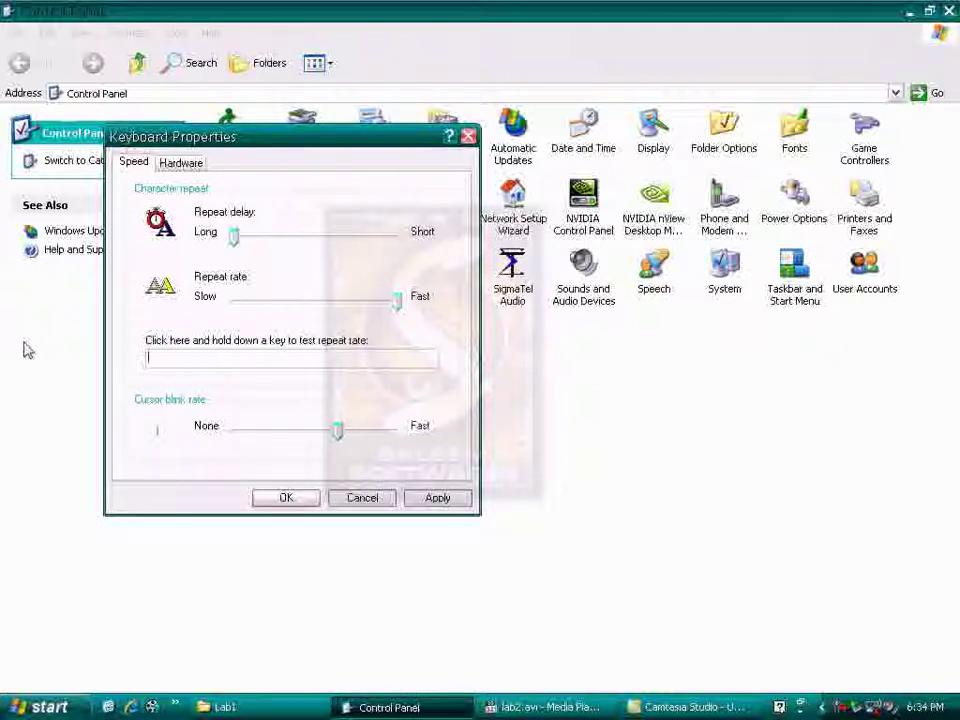
Step: Test the long repeat delay with a long run of w characters in the test field and clear it
type("wwwwwwwwwwwwwwwwwwwwwwwwwwwwwwwwwwwwwwwwwwwwwwwwwwww")
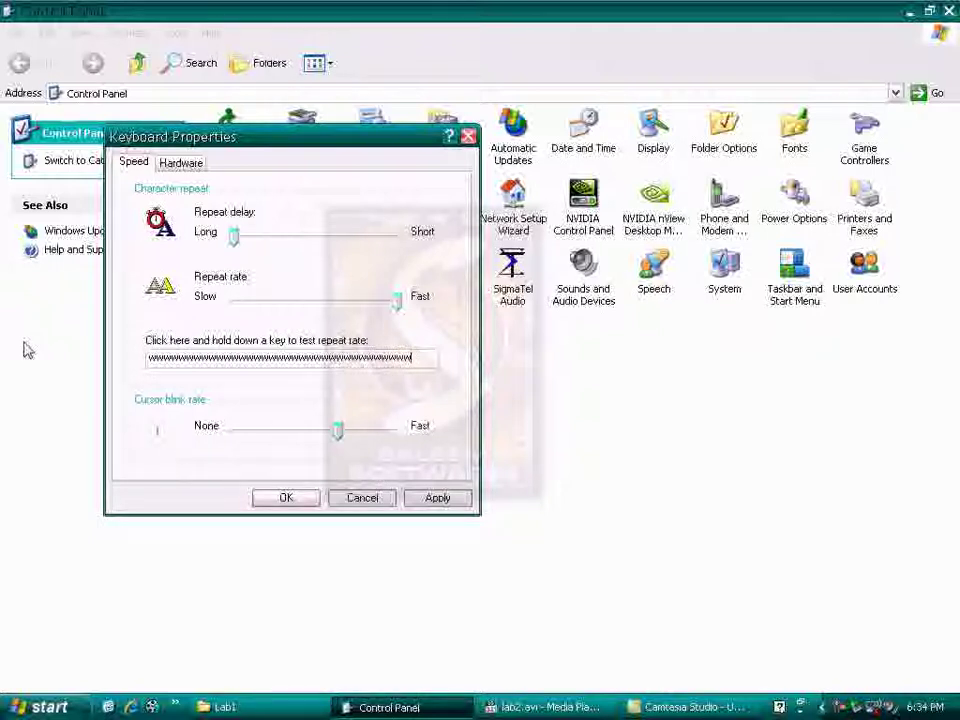
key("BackSpace")
key("BackSpace")
key("BackSpace")
key("BackSpace")
key("BackSpace")
key("BackSpace")
key("BackSpace")
key("BackSpace")
key("BackSpace")
key("BackSpace")
key("BackSpace")
key("BackSpace")
key("BackSpace")
key("BackSpace")
key("BackSpace")
key("BackSpace")
key("BackSpace")
key("BackSpace")
key("BackSpace")
key("BackSpace")
key("BackSpace")
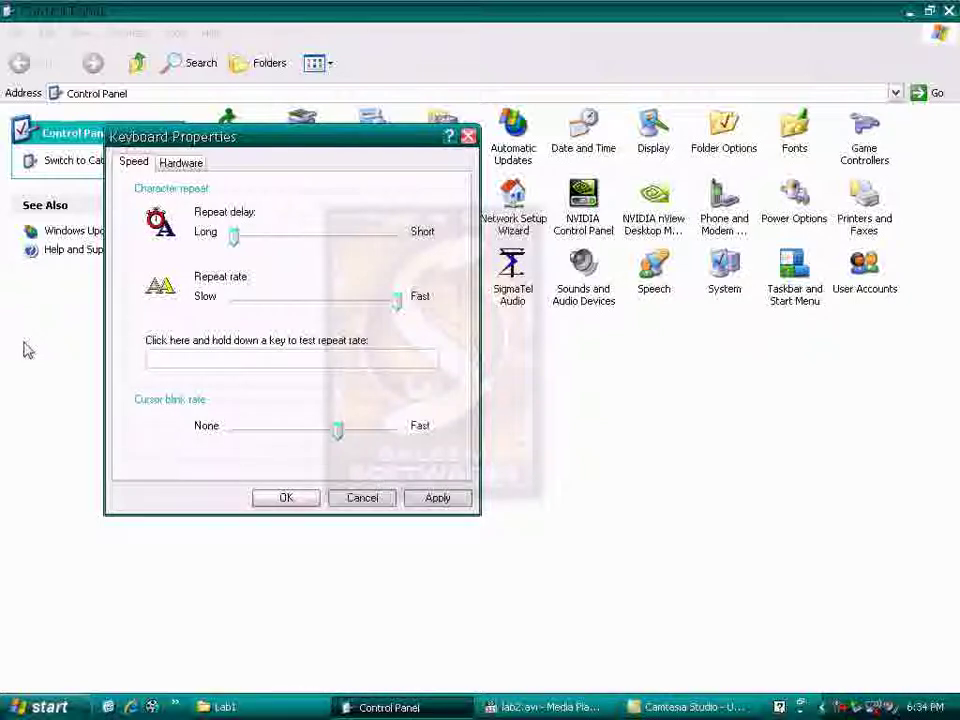
Step: Repeat the long-delay test with another run of w characters and delete them all
type("wwwwwwwwwwwwwwwwwwwwwwwwwwwwwwwwwwwwwwww")
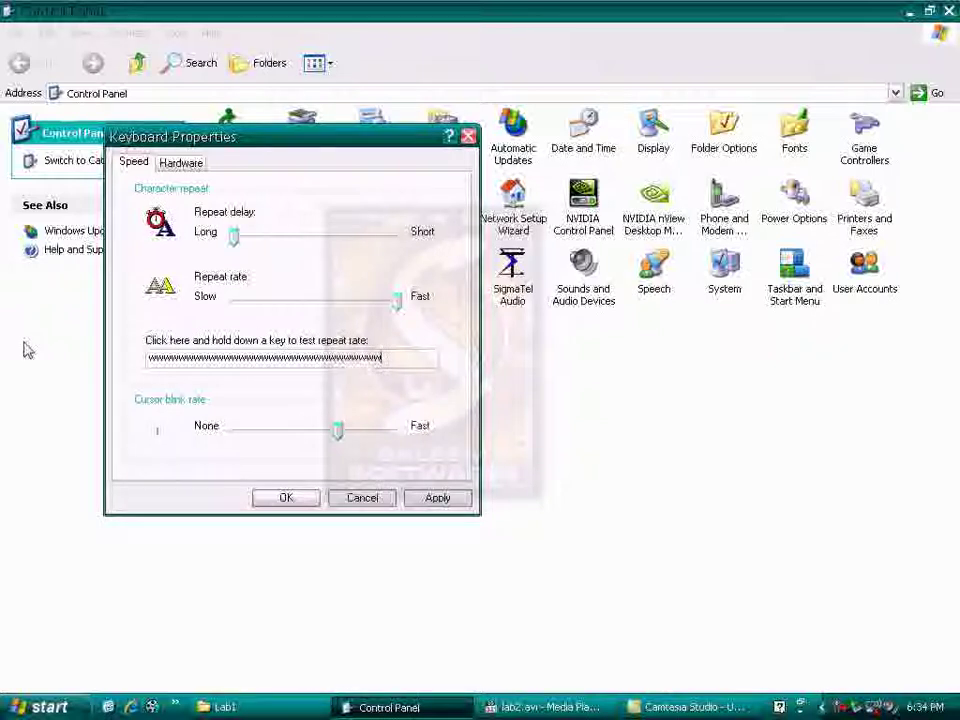
key("BackSpace")
key("BackSpace")
key("BackSpace")
key("BackSpace")
key("BackSpace")
key("BackSpace")
key("BackSpace")
key("BackSpace")
key("BackSpace")
key("BackSpace")
key("BackSpace")
key("BackSpace")
key("BackSpace")
key("BackSpace")
key("BackSpace")
key("BackSpace")
key("BackSpace")
key("BackSpace")
key("BackSpace")
key("BackSpace")
key("BackSpace")
key("BackSpace")
key("BackSpace")
key("BackSpace")
key("BackSpace")
key("BackSpace")
key("BackSpace")
key("BackSpace")
key("BackSpace")
key("BackSpace")
key("BackSpace")
key("BackSpace")
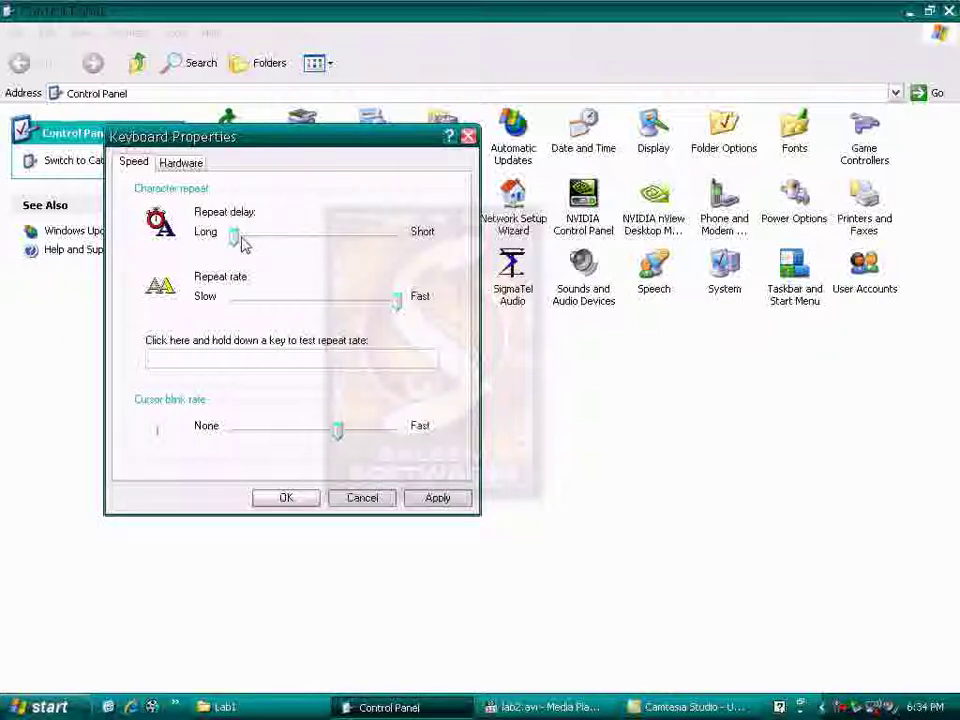
Step: Set the repeat delay back to Short and test it with a run of w characters in the test field
left_click_drag(250, 240, 397, 237)
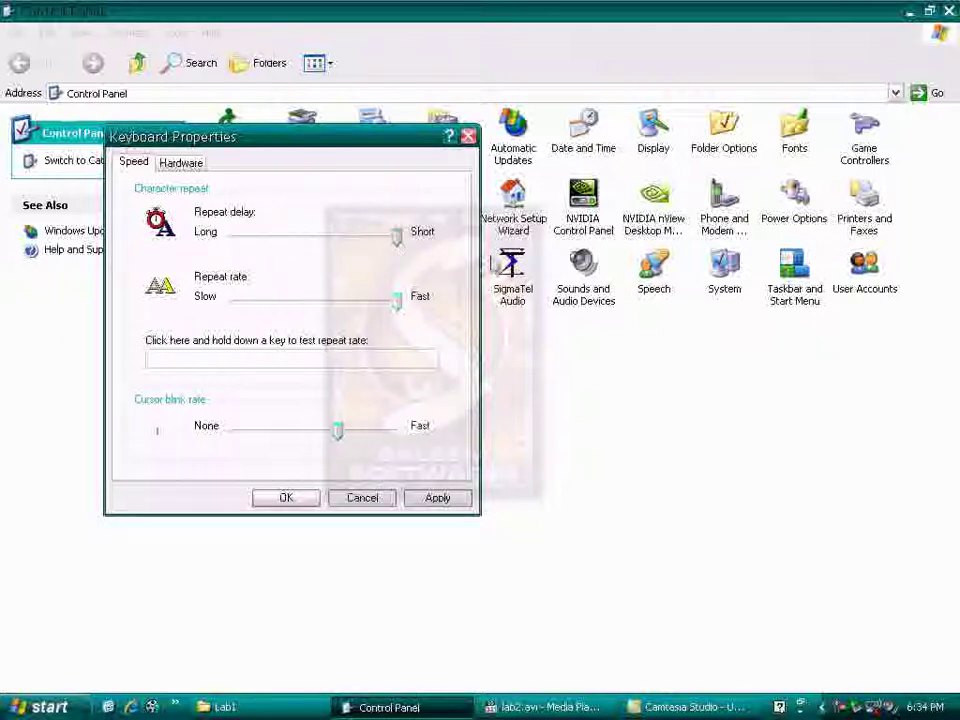
left_click(152, 360)
type("wwwwwwwwwwwwwwwwwwwwwwwwwww")
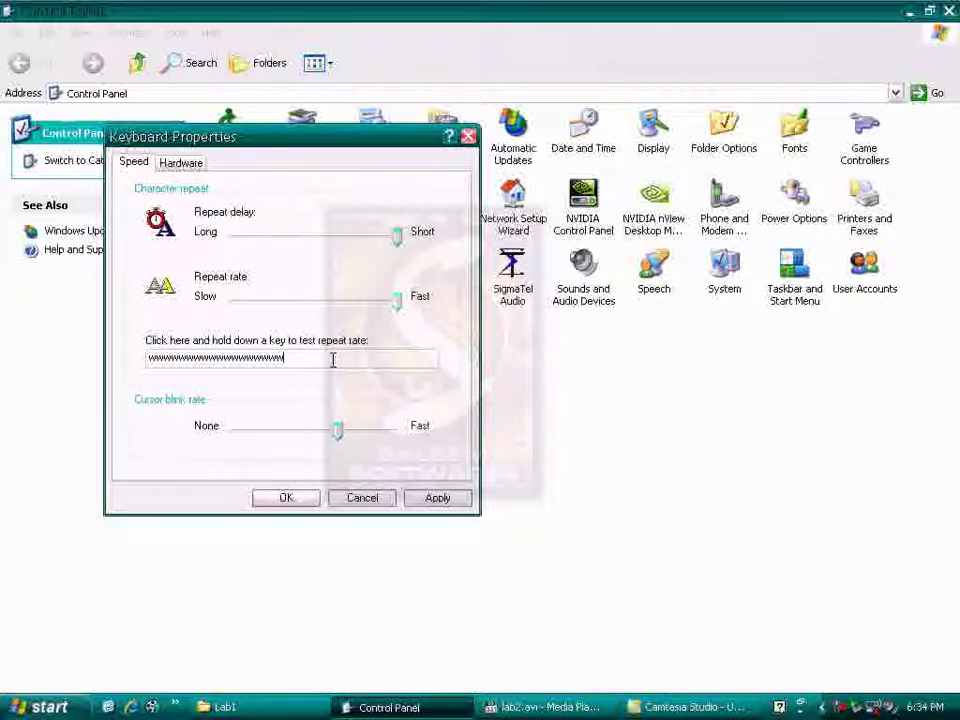
Step: Clear the run of w characters from the repeat rate test field
key("BackSpace")
key("BackSpace")
key("BackSpace")
key("BackSpace")
key("BackSpace")
key("BackSpace")
key("BackSpace")
key("BackSpace")
key("BackSpace")
key("BackSpace")
key("BackSpace")
key("BackSpace")
key("BackSpace")
key("BackSpace")
key("BackSpace")
key("BackSpace")
key("BackSpace")
key("BackSpace")
key("BackSpace")
key("BackSpace")
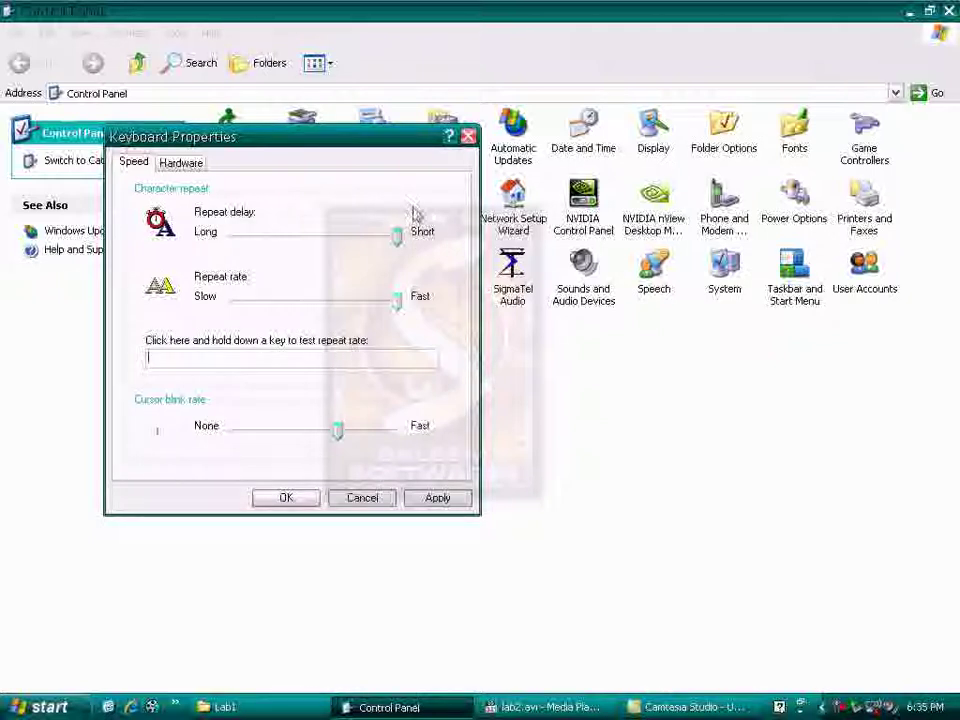
Step: Set the repeat delay to Long, test it with a run of h characters, and clear the test field
left_click_drag(396, 236, 232, 236)
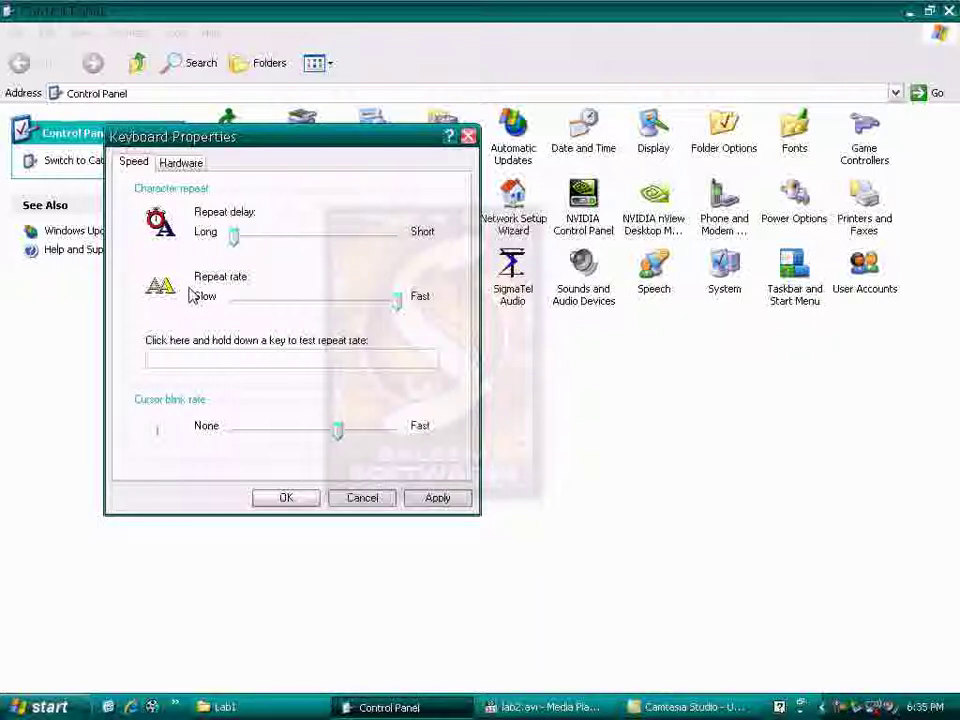
left_click(168, 359)
type("hhhhhhhhhhhhhhhhhhhhhhhhh")
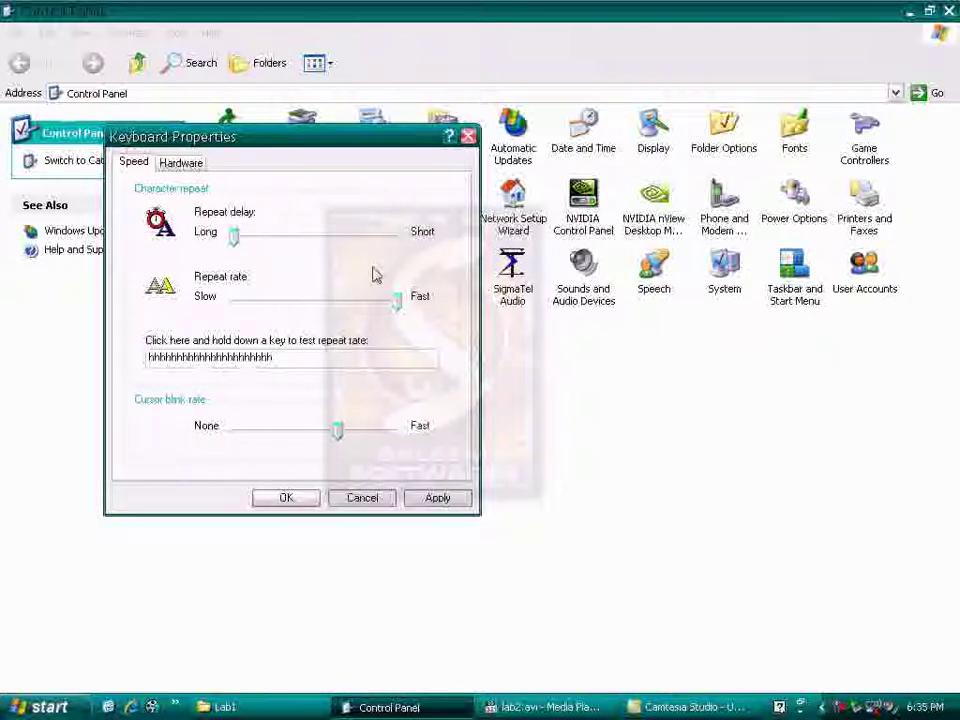
key("BackSpace")
key("BackSpace")
key("BackSpace")
key("BackSpace")
key("BackSpace")
key("BackSpace")
key("BackSpace")
key("BackSpace")
key("BackSpace")
key("BackSpace")
key("BackSpace")
key("BackSpace")
key("BackSpace")
key("BackSpace")
key("BackSpace")
key("BackSpace")
key("BackSpace")
key("BackSpace")
key("BackSpace")
key("BackSpace")
type("h")
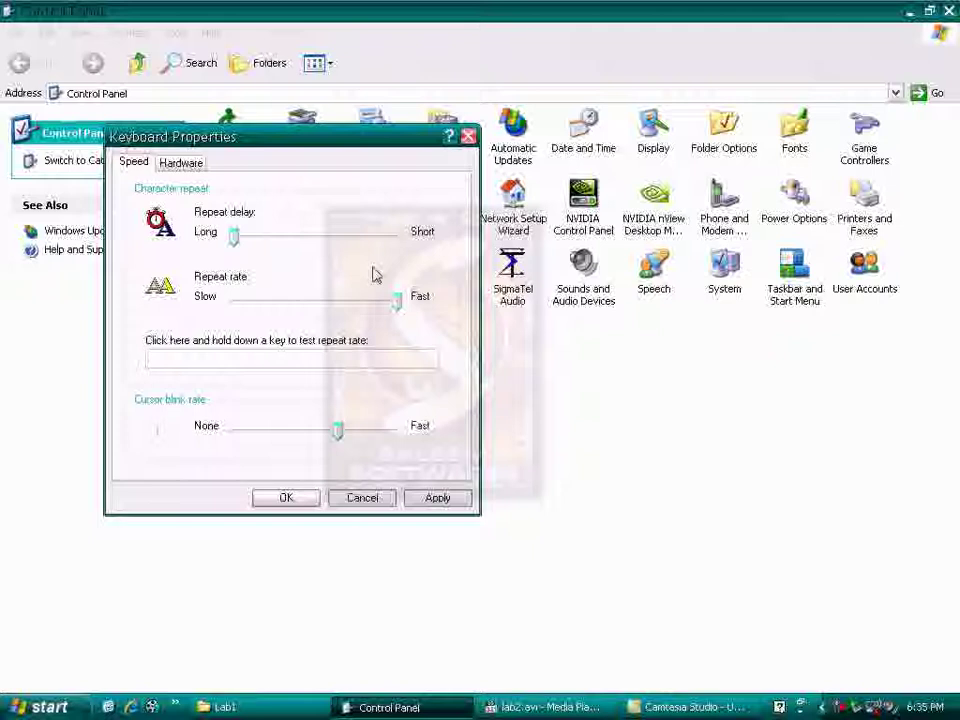
Step: Set the repeat delay one notch before Short and test the repeat rate at Slow with a run of f characters
left_click_drag(234, 238, 332, 246)
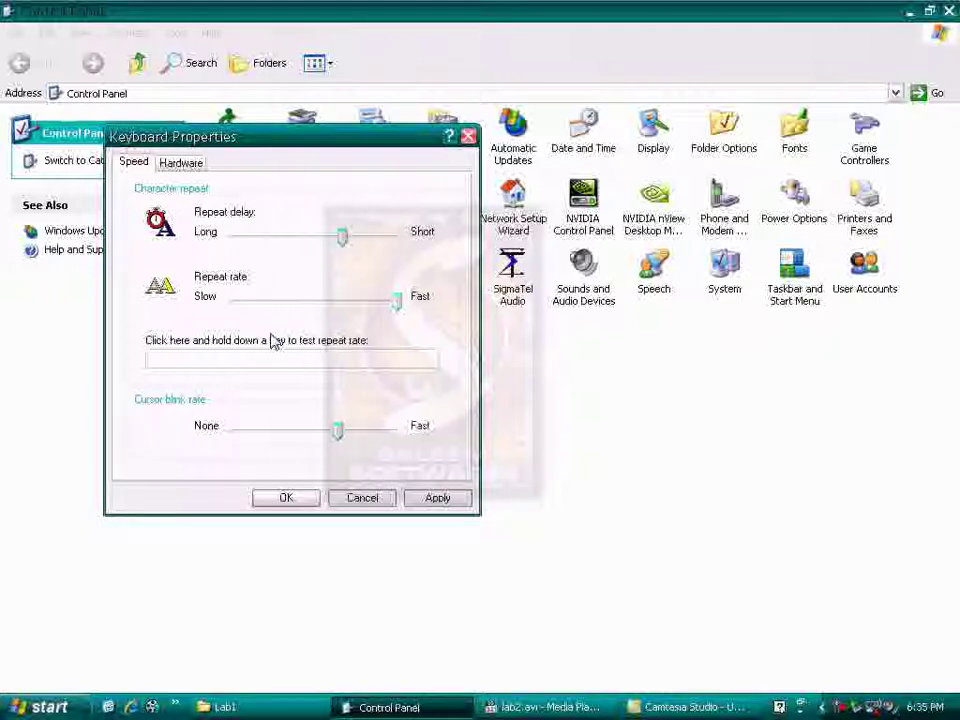
left_click_drag(397, 300, 148, 326)
left_click(223, 354)
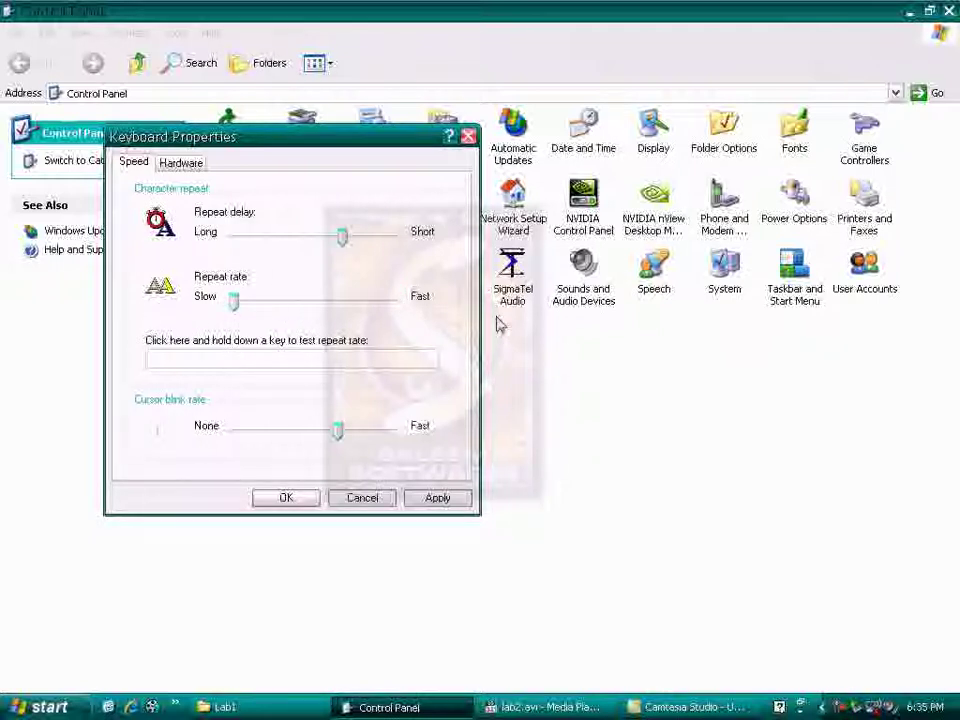
type("ffffffffffff")
Step: Raise the repeat rate in two stages to about mid-range, testing each with more f characters in the test field
left_click_drag(236, 300, 296, 300)
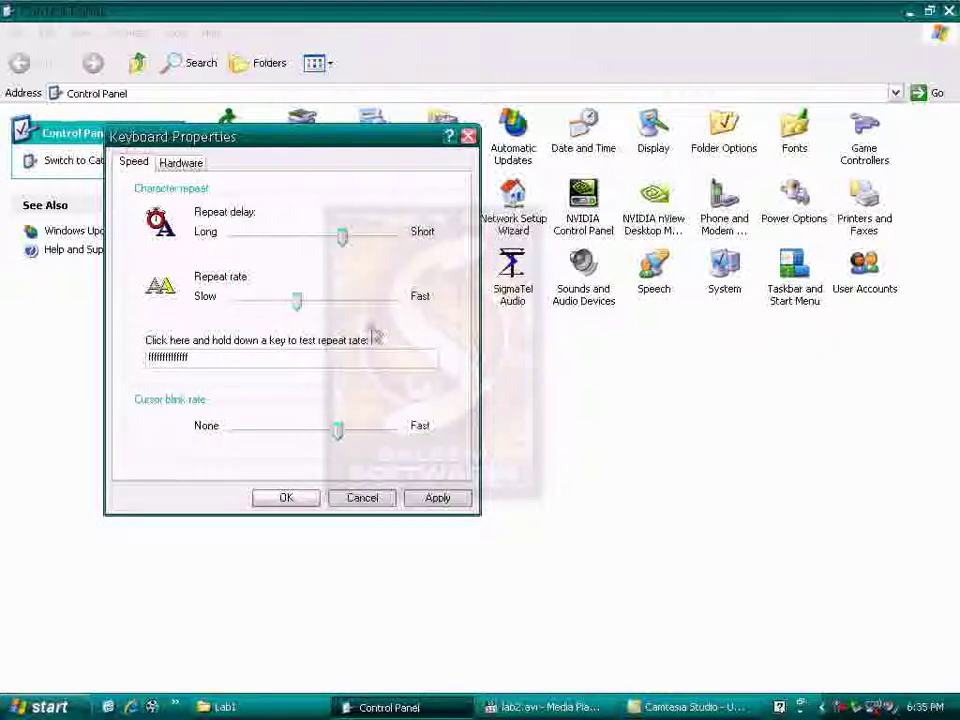
left_click(284, 361)
type("fffffffffffff")
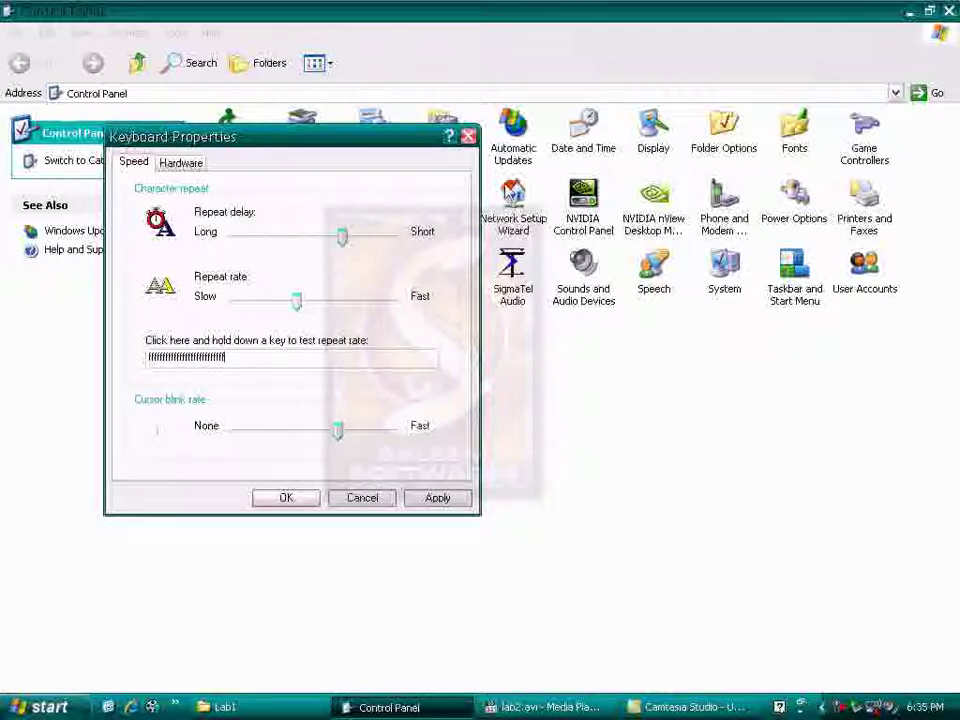
left_click_drag(299, 306, 313, 313)
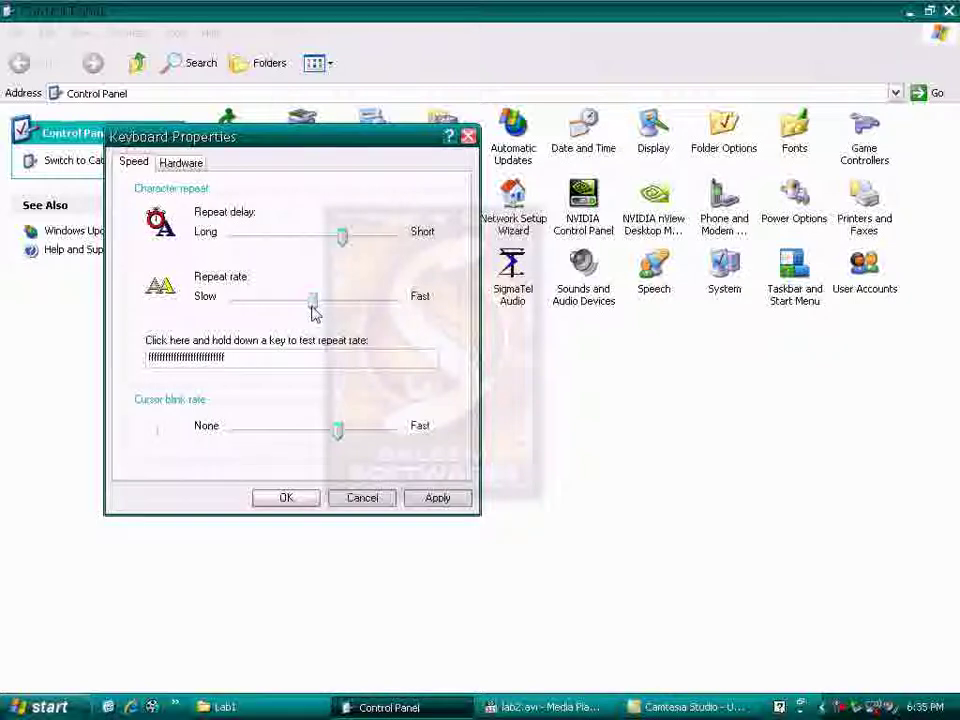
left_click(378, 363)
type("fffffffffffff")
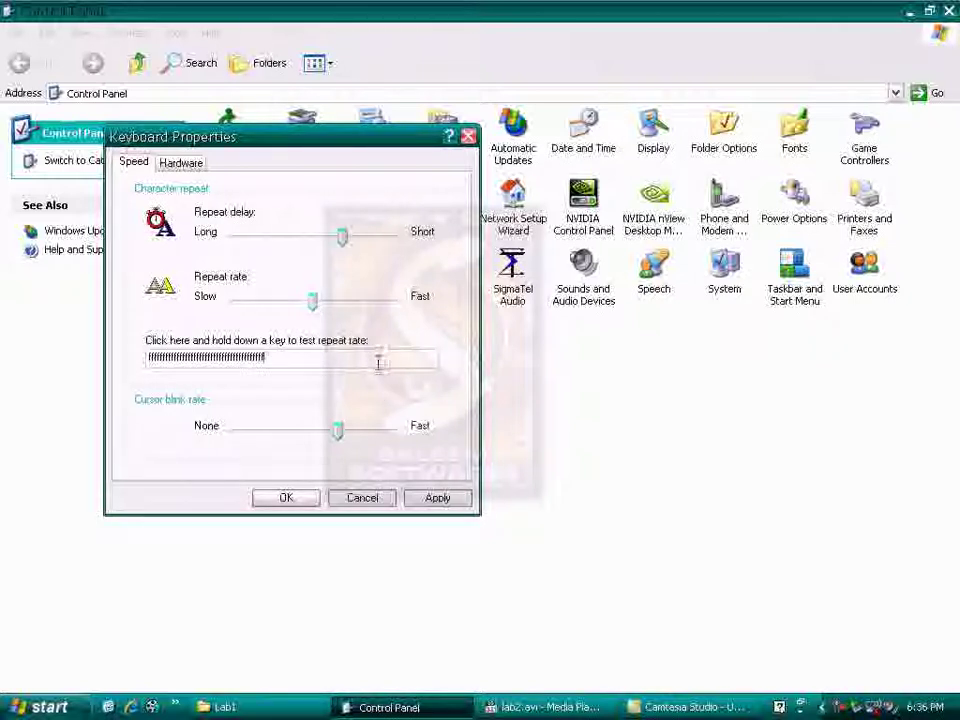
Step: Raise the repeat rate to near Fast and then fully to Fast, testing each with further runs of f characters
left_click_drag(318, 313, 377, 311)
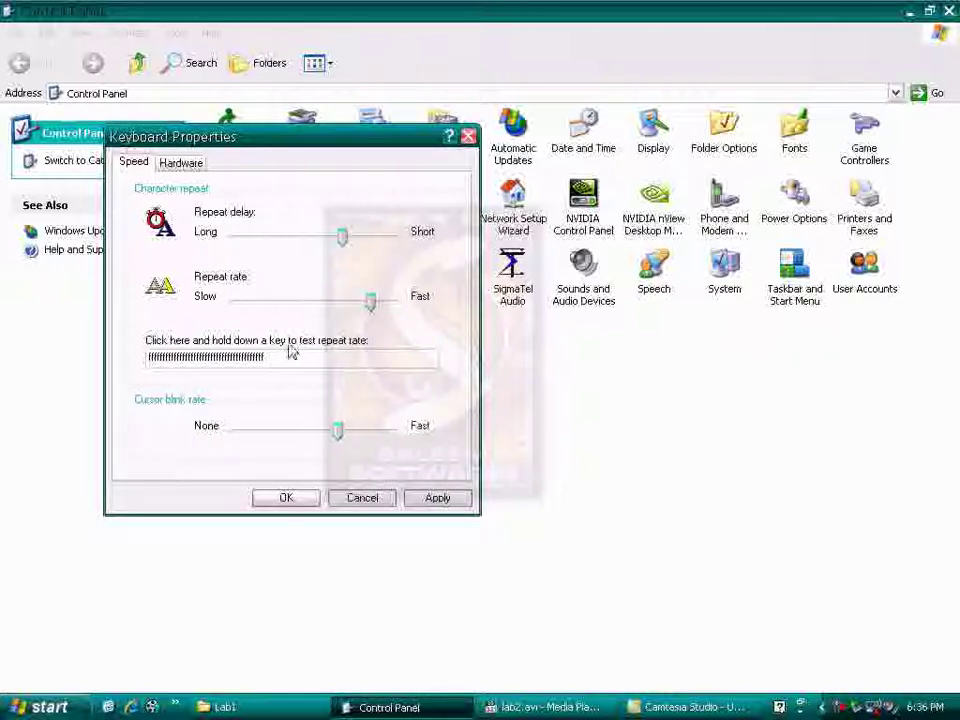
type("fffffffffffffffffffffffffffff")
left_click_drag(376, 300, 477, 334)
left_click(410, 358)
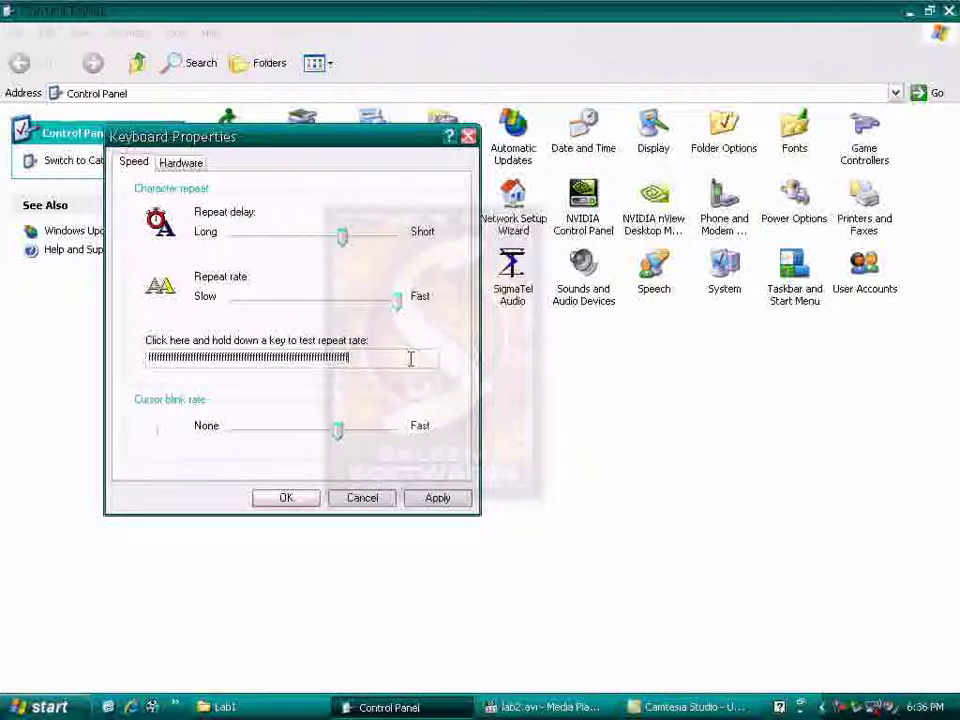
type("fffffffffffffffffffffffffffffffffffffffffffffffffff")
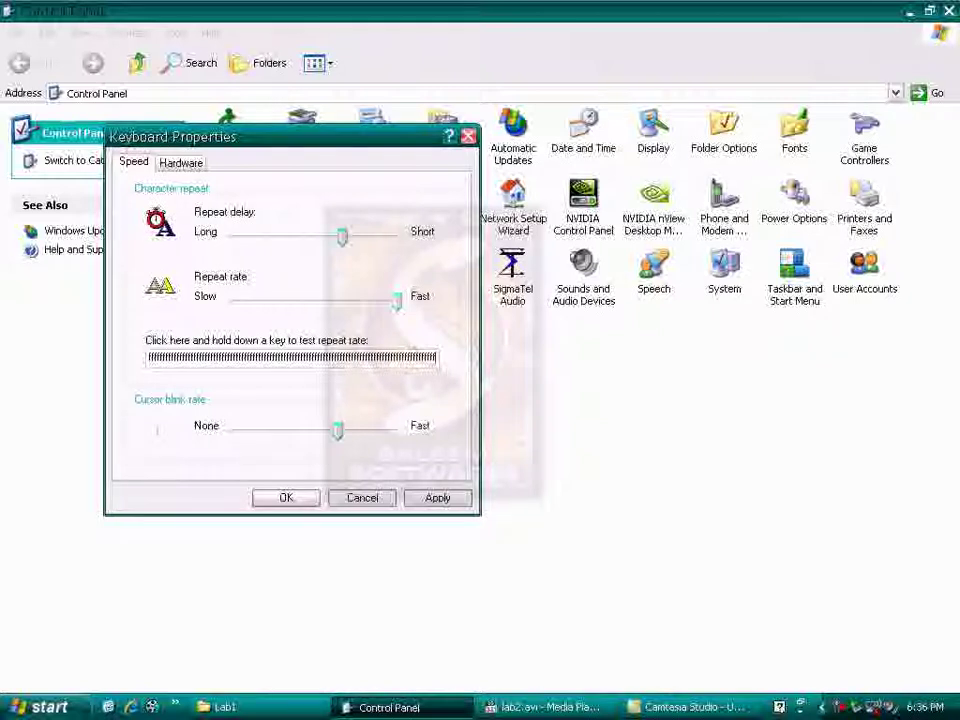
Step: Set the repeat rate to Slow and test it by adding a run of w characters and deleting them
left_click_drag(397, 300, 146, 337)
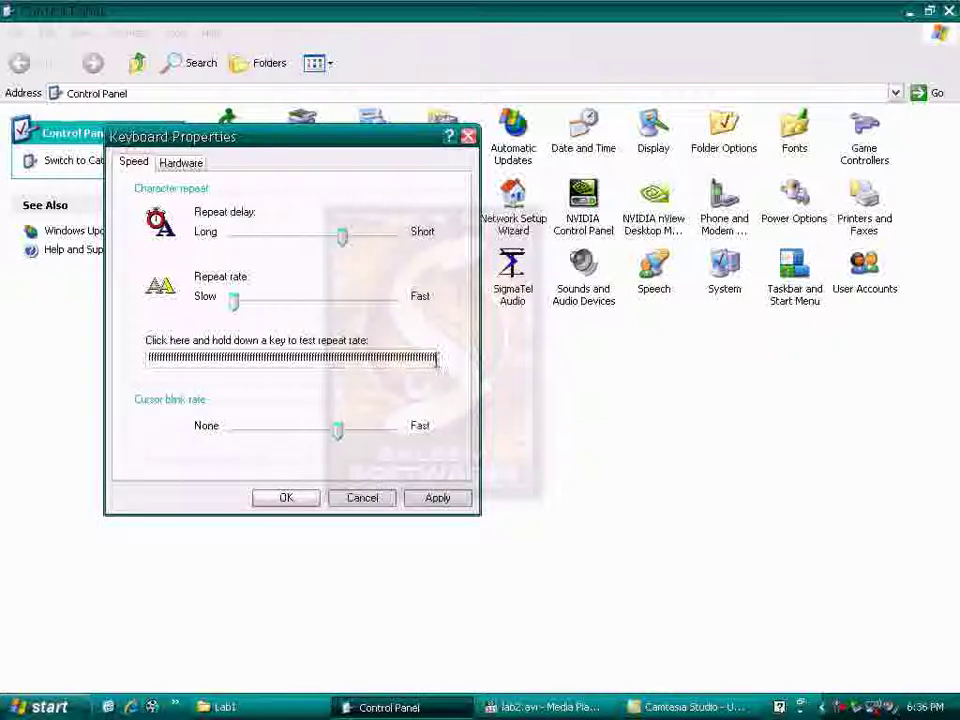
type("wwwwwwwwwwwww")
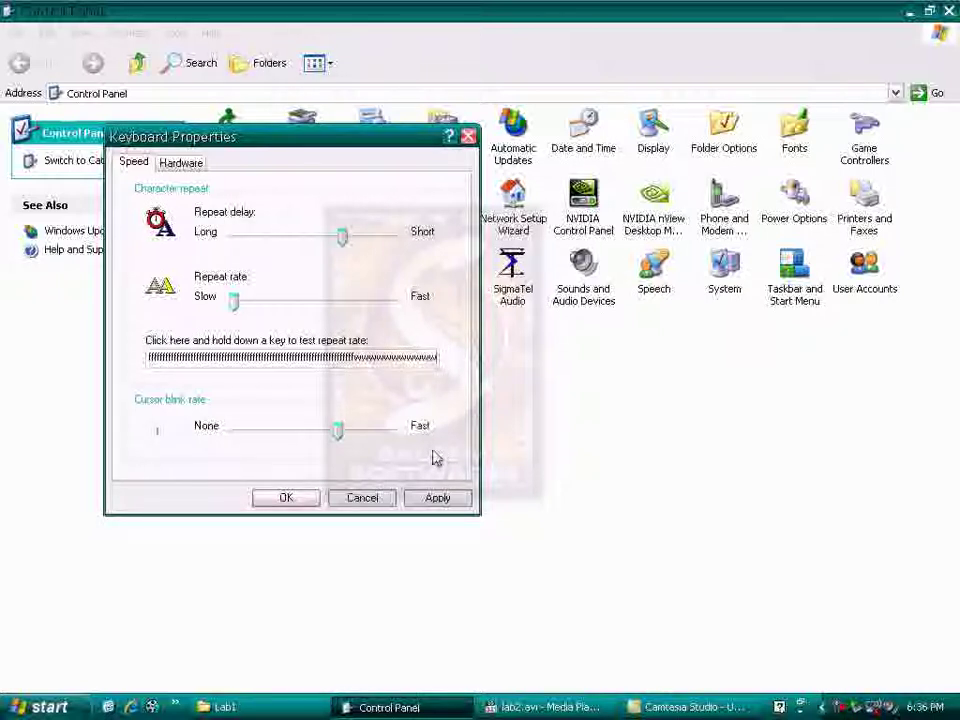
key("BackSpace")
key("BackSpace")
key("BackSpace")
key("BackSpace")
key("BackSpace")
key("BackSpace")
key("BackSpace")
key("BackSpace")
key("BackSpace")
key("BackSpace")
key("BackSpace")
key("BackSpace")
key("BackSpace")
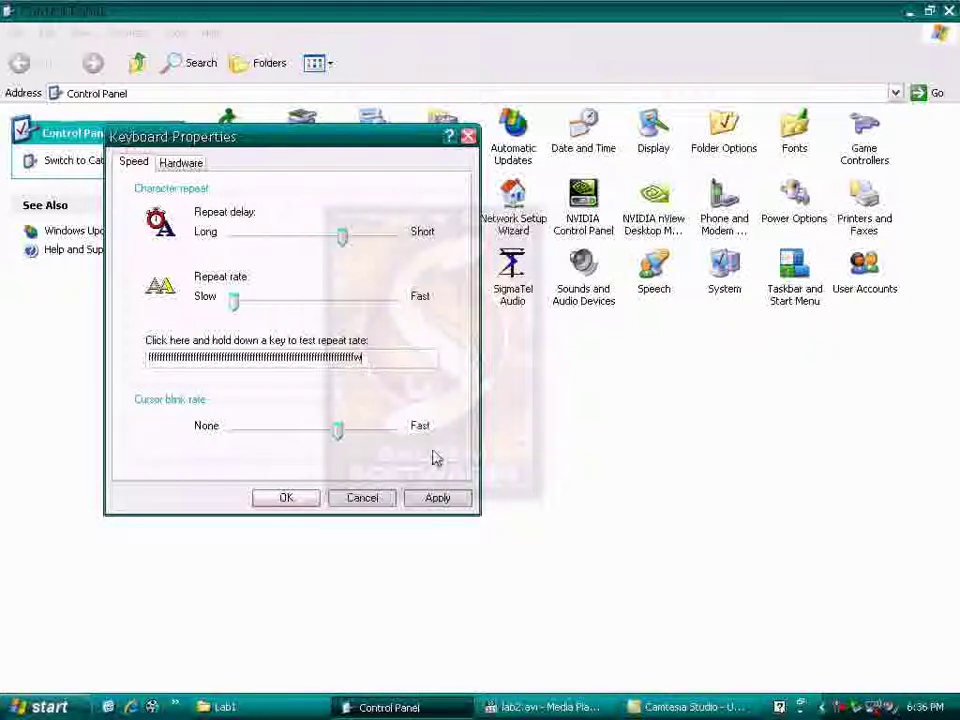
Step: Set the repeat rate back to Fast and test it by deleting a run of characters from the test field
left_click_drag(233, 300, 398, 299)
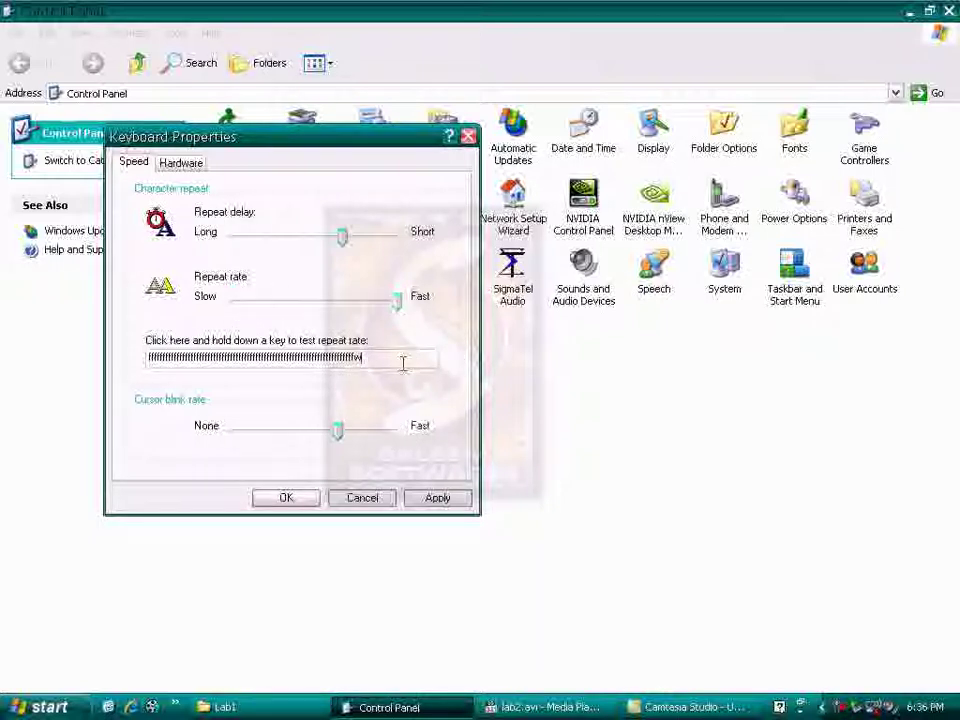
key("BackSpace")
key("BackSpace")
key("BackSpace")
key("BackSpace")
key("BackSpace")
key("BackSpace")
key("BackSpace")
key("BackSpace")
key("BackSpace")
key("BackSpace")
key("BackSpace")
key("BackSpace")
key("BackSpace")
key("BackSpace")
key("BackSpace")
key("BackSpace")
key("BackSpace")
key("BackSpace")
key("BackSpace")
key("BackSpace")
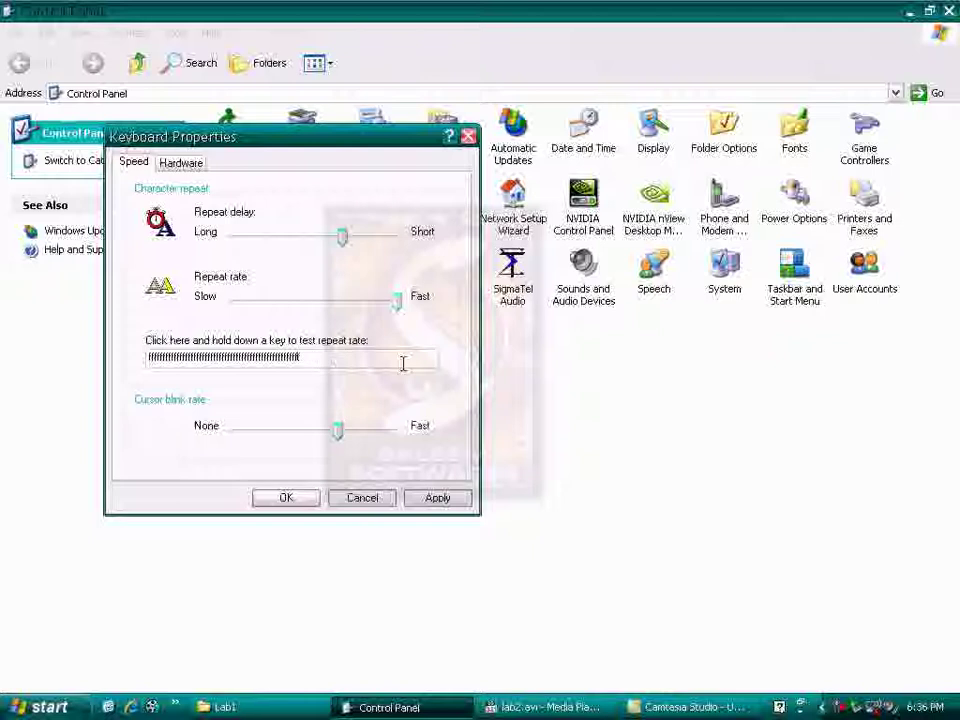
Step: Test the fast repeat rate with additional f characters and clear the test field completely
type("fffffffffff")
key("BackSpace")
key("BackSpace")
key("BackSpace")
key("BackSpace")
key("BackSpace")
key("BackSpace")
key("BackSpace")
key("BackSpace")
key("BackSpace")
key("BackSpace")
key("BackSpace")
key("BackSpace")
key("BackSpace")
key("BackSpace")
key("BackSpace")
key("BackSpace")
key("BackSpace")
type("ffffff")
key("BackSpace")
key("BackSpace")
key("BackSpace")
key("BackSpace")
key("BackSpace")
key("BackSpace")
key("BackSpace")
key("BackSpace")
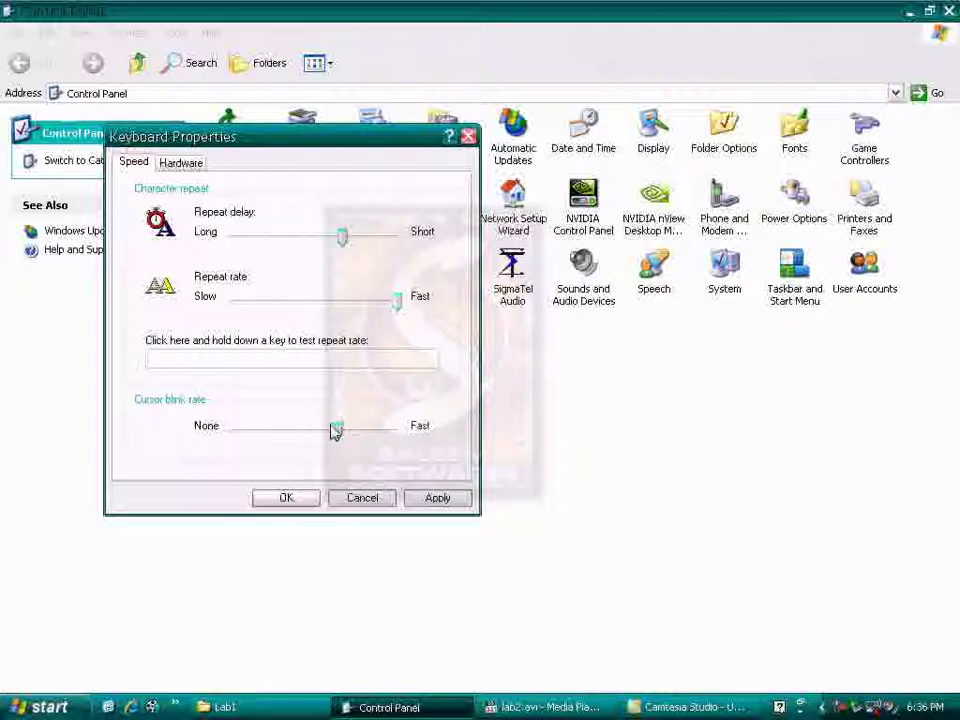
Step: Try the cursor blink rate at Fast, None and a slow setting, then return it to about two thirds towards Fast
left_click_drag(338, 430, 463, 463)
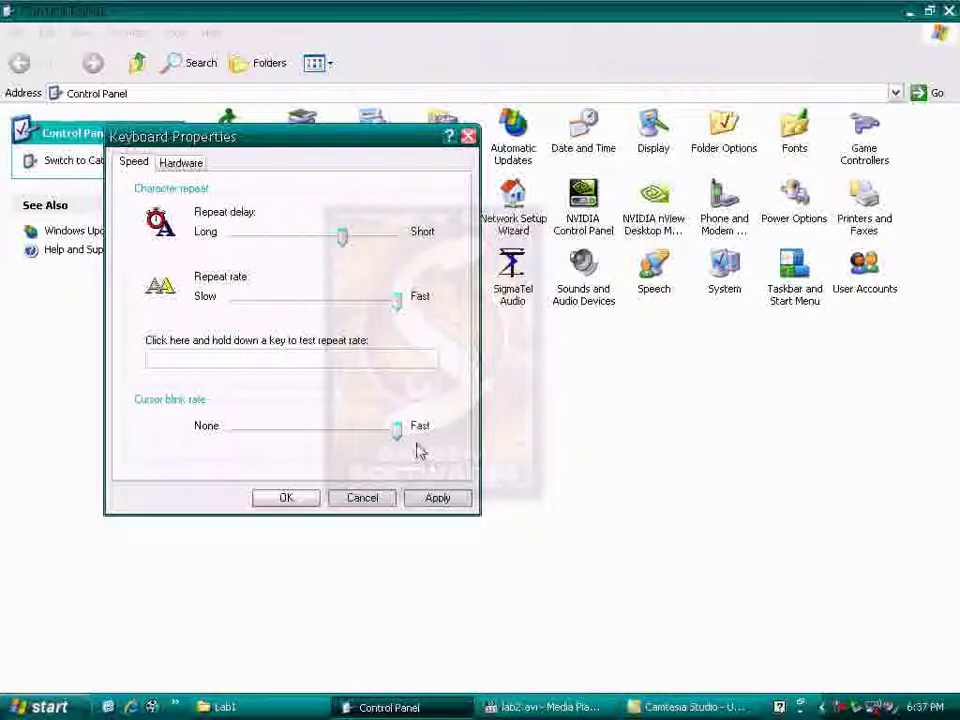
left_click_drag(398, 438, 193, 450)
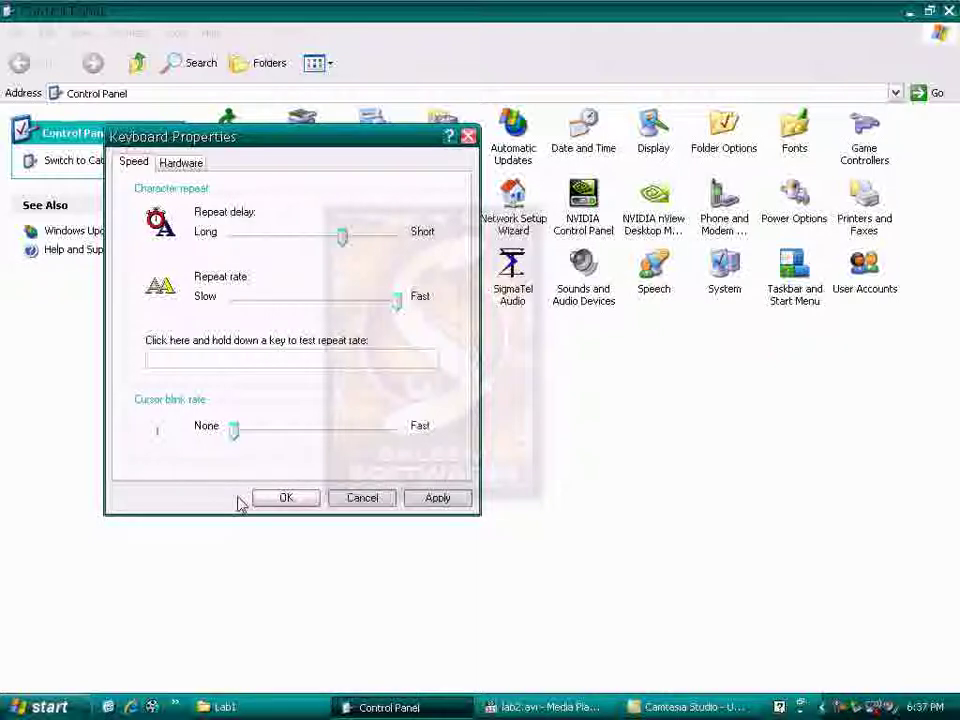
left_click_drag(238, 436, 276, 434)
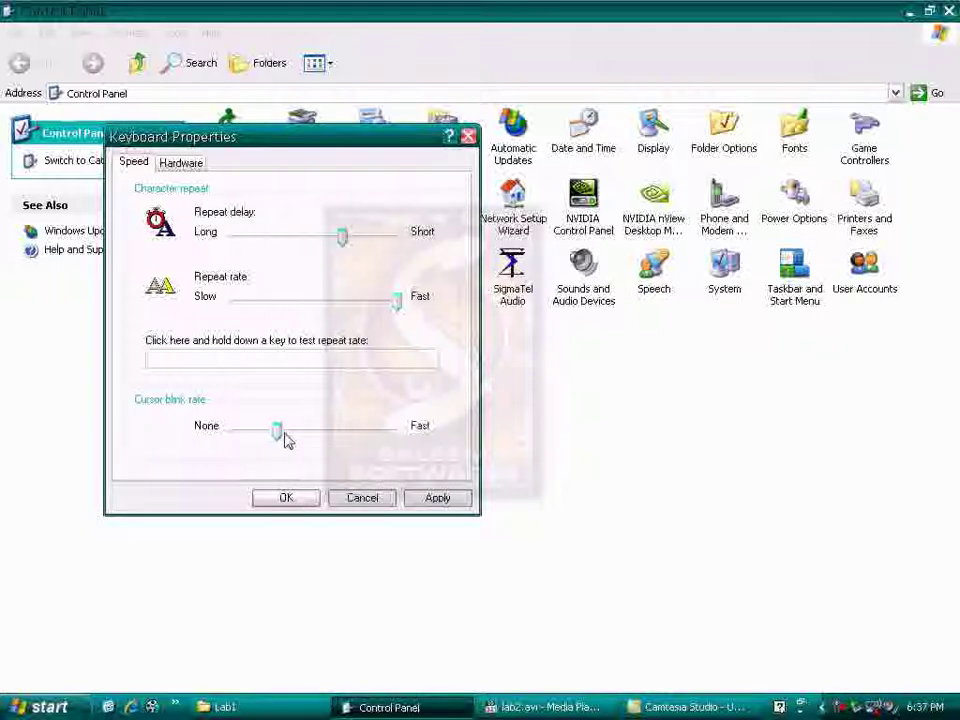
left_click_drag(285, 437, 343, 440)
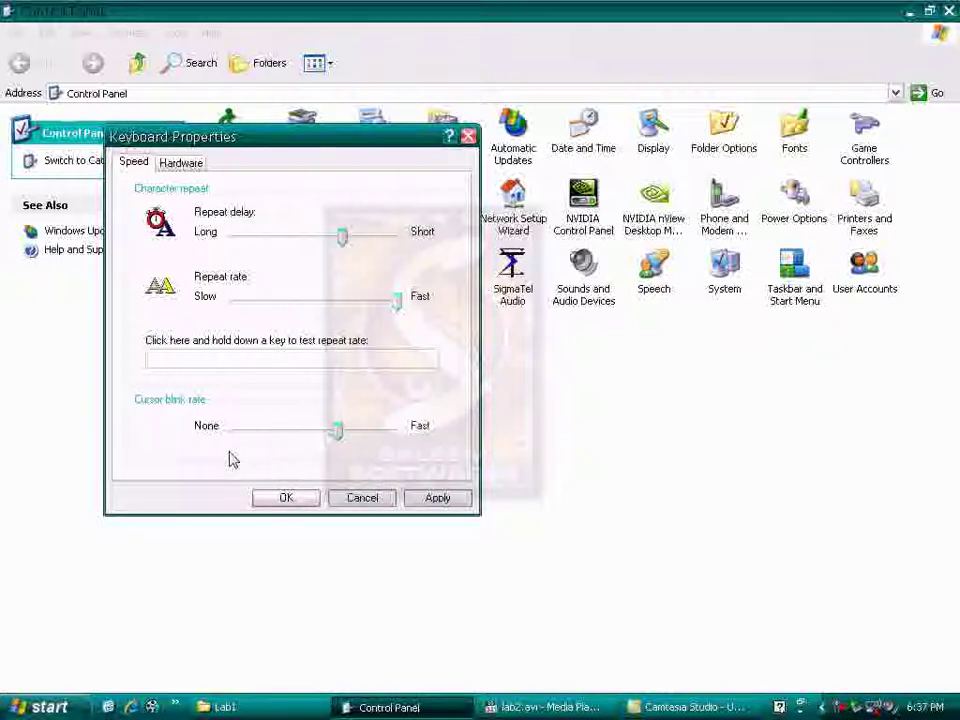
Step: Open the troubleshooter from the keyboard's hardware settings, search the help for "the w key can not work", and close it
left_click(180, 162)
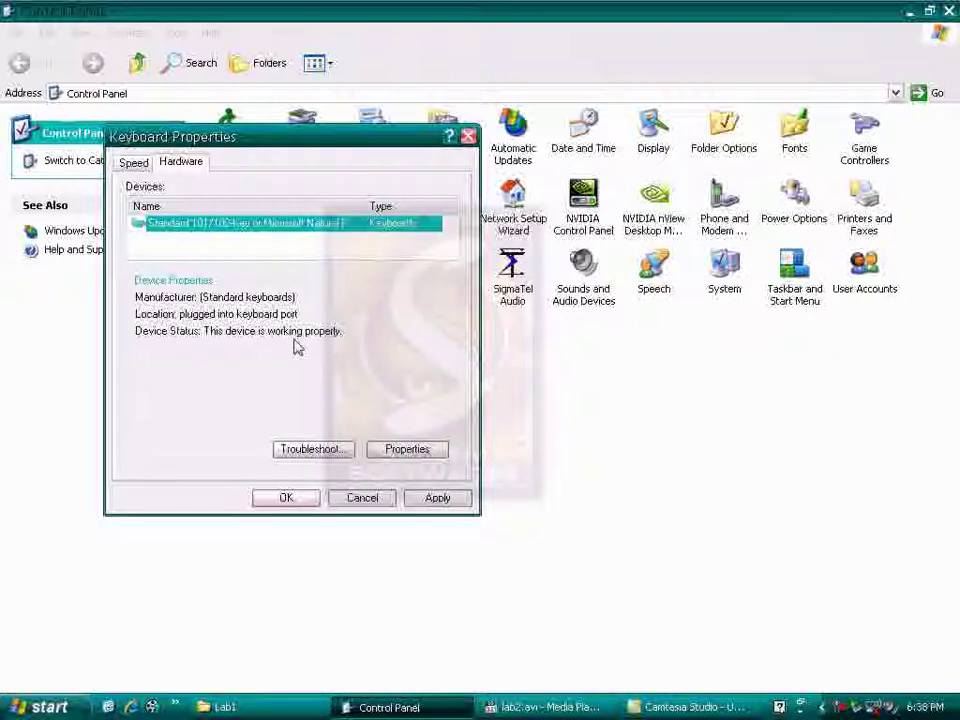
left_click(318, 451)
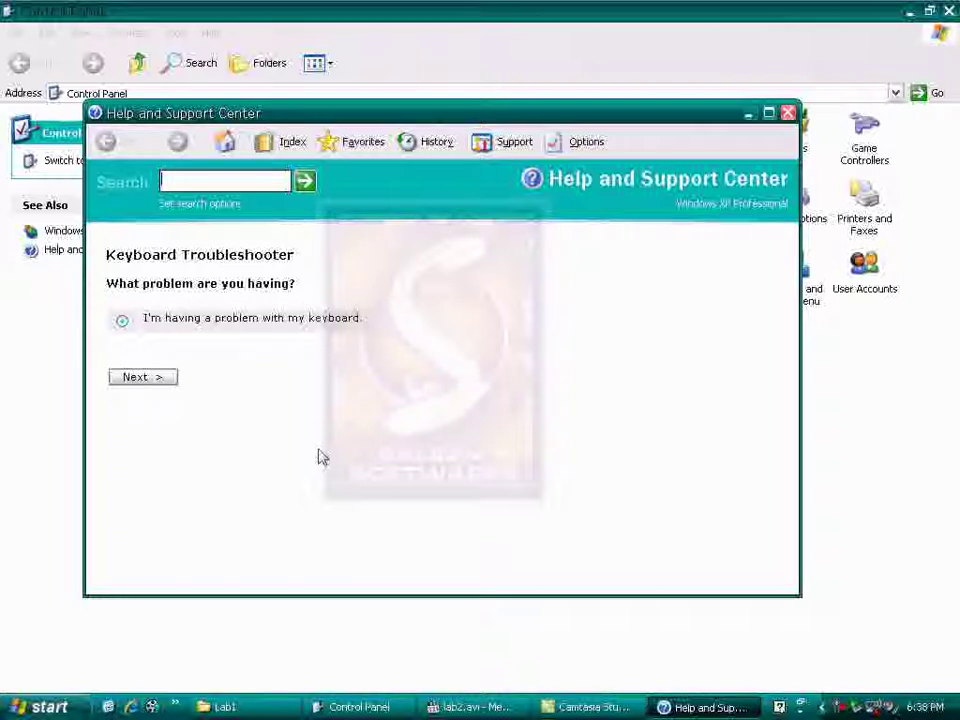
type("the w key can")
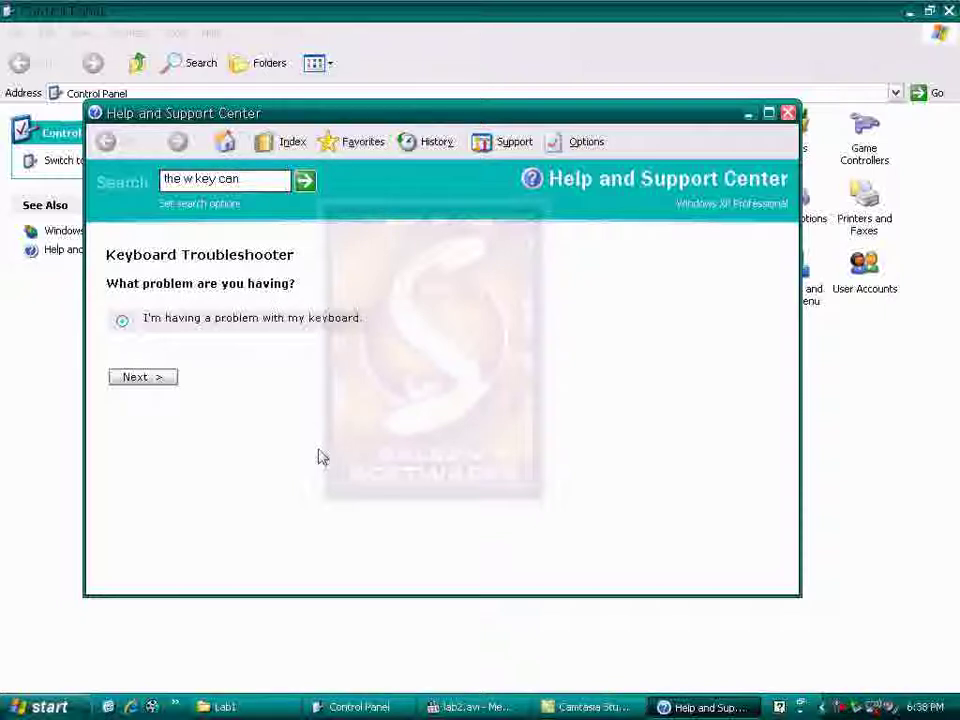
type(" not work")
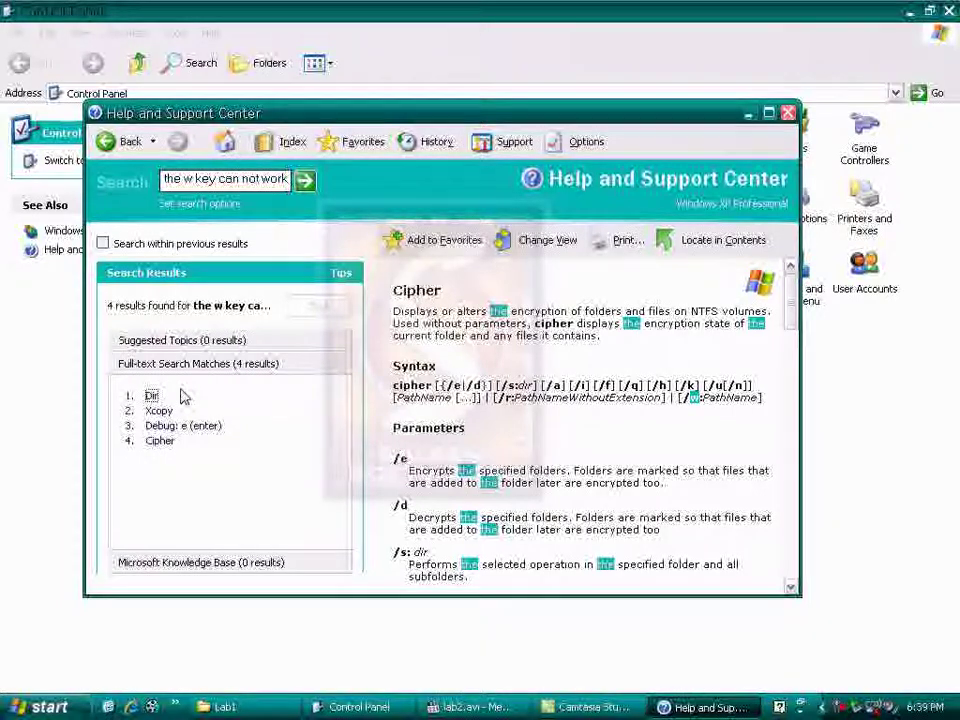
left_click(788, 114)
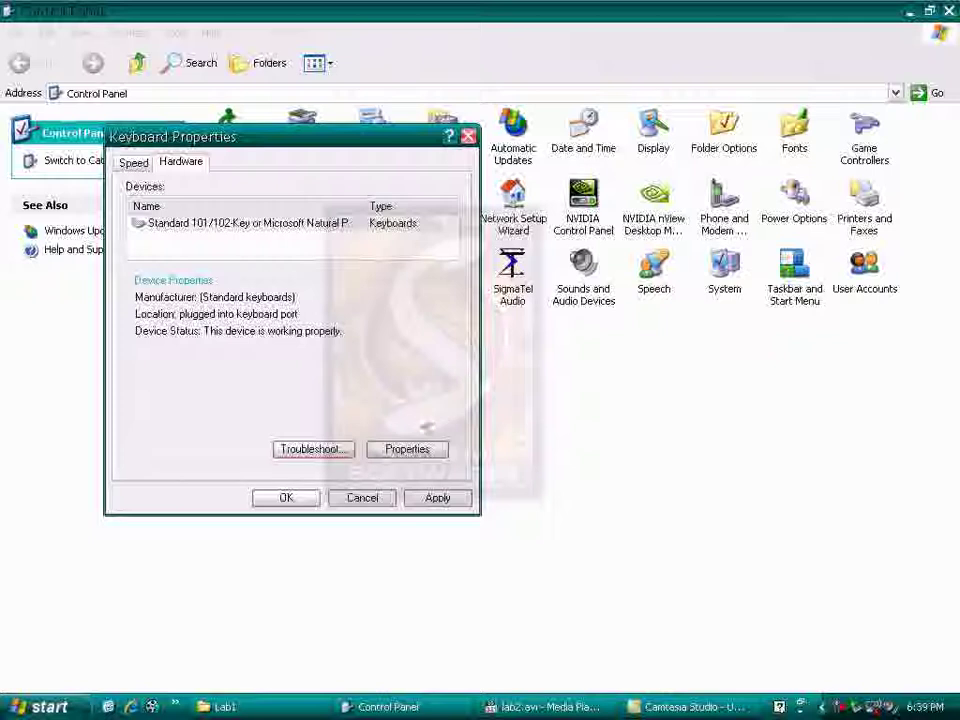
Step: Examine the keyboard device's general properties and its driver file details, closing the file details when done
left_click(408, 448)
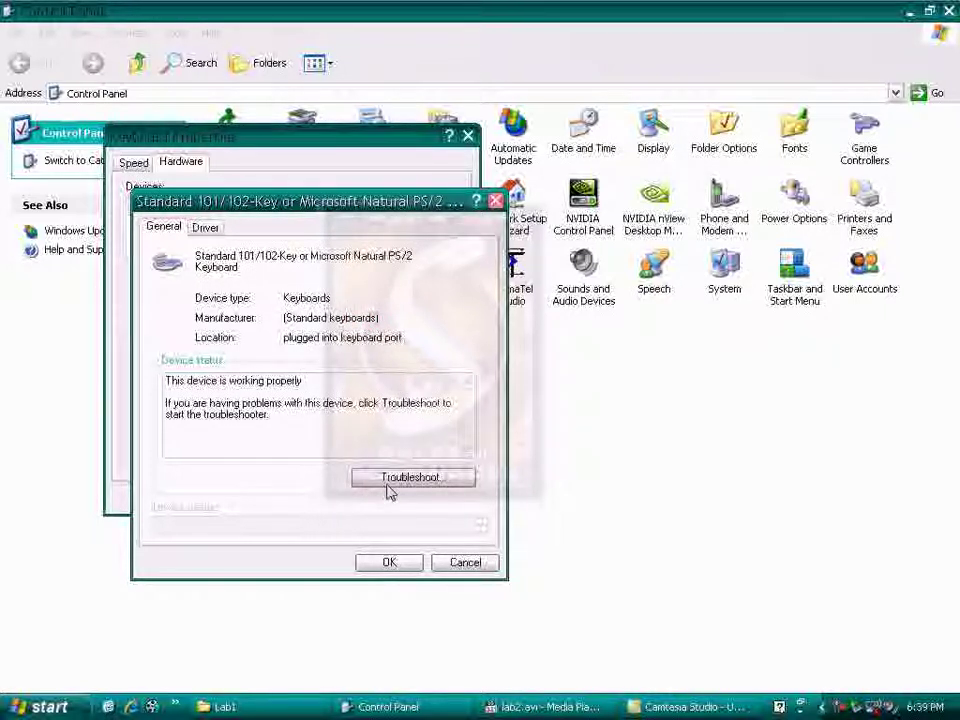
left_click(205, 227)
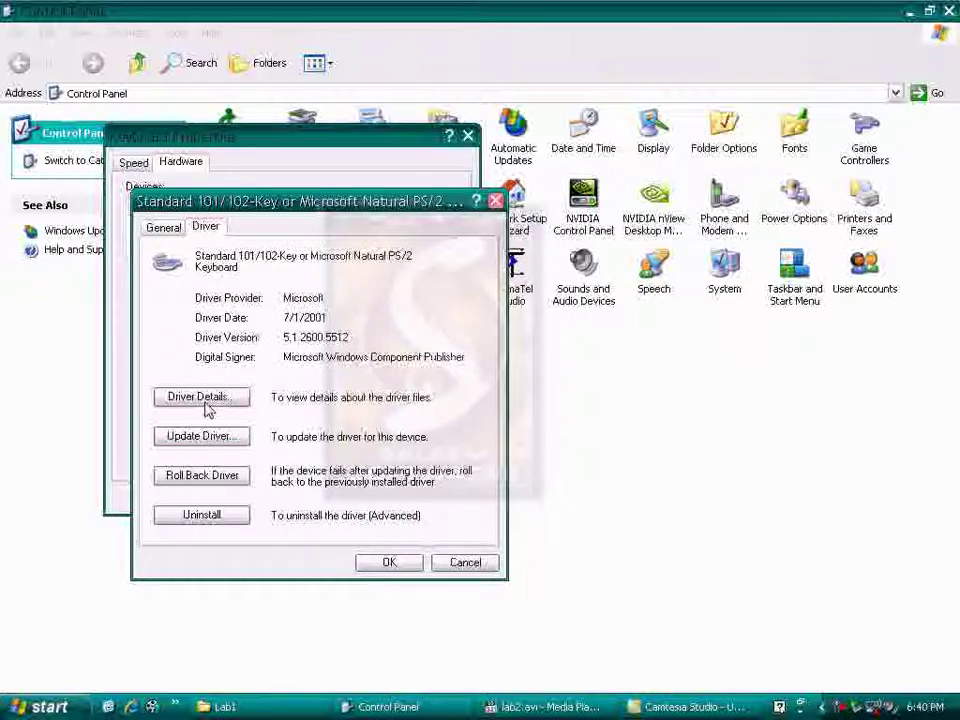
left_click(205, 398)
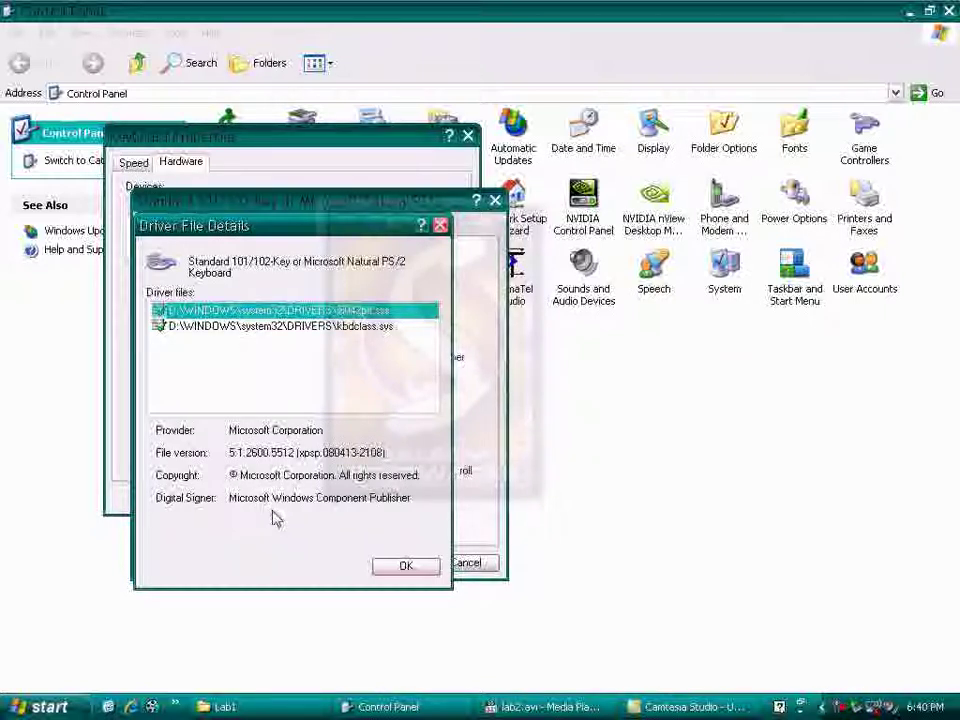
left_click(398, 566)
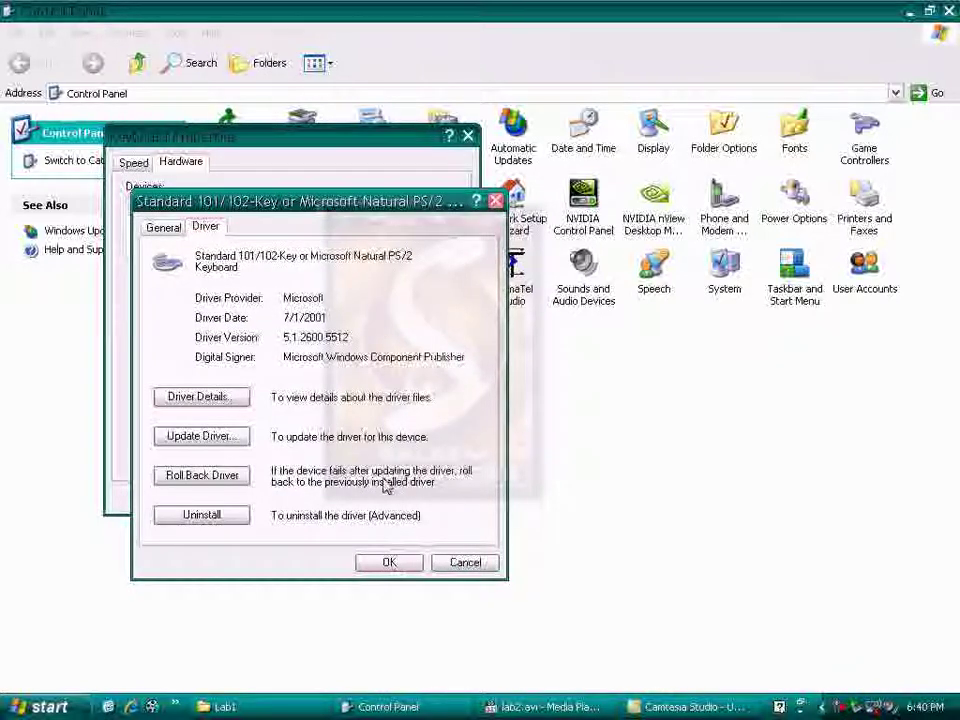
Step: Try to roll back the keyboard driver and decline launching the troubleshooter
left_click(220, 447)
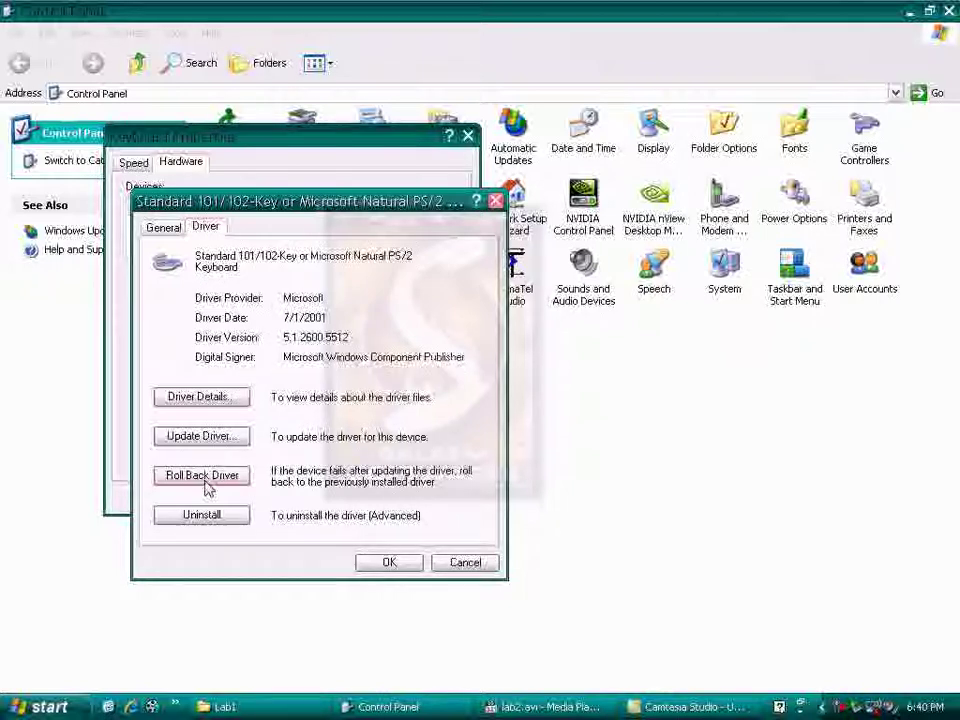
left_click(205, 478)
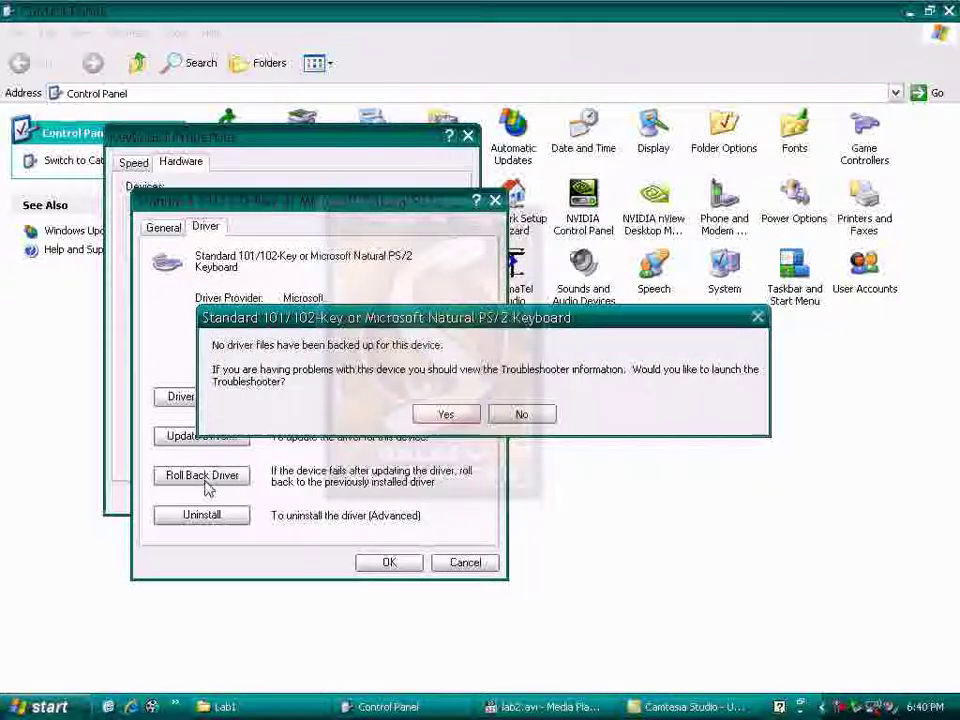
left_click(522, 414)
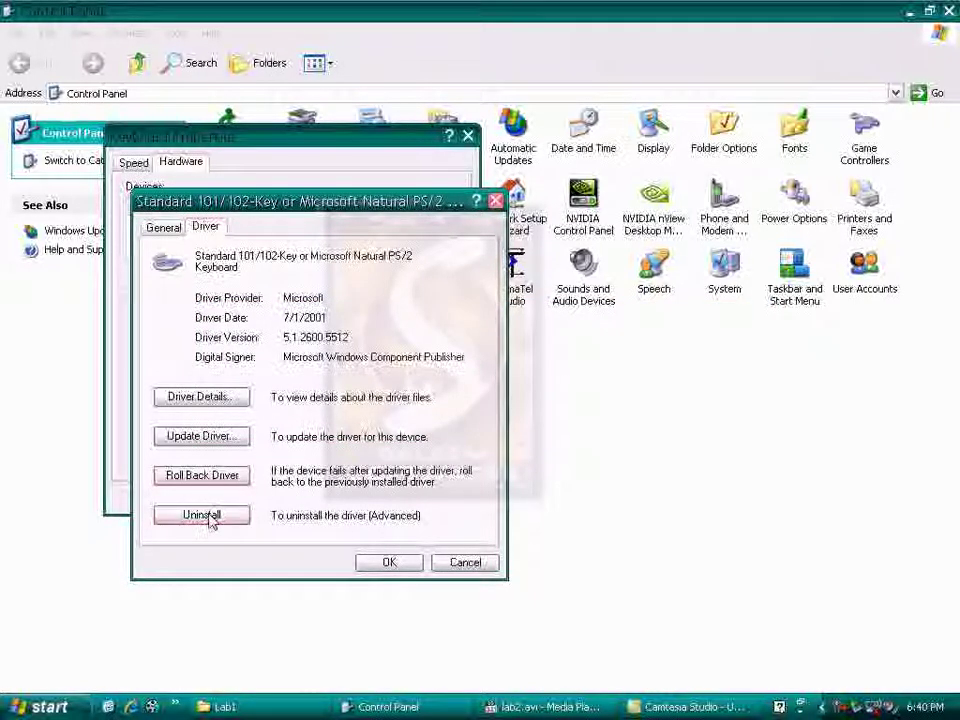
Step: Cancel out of the keyboard device and Keyboard Properties dialogs, and view the mouse's button settings without changing them
left_click(464, 563)
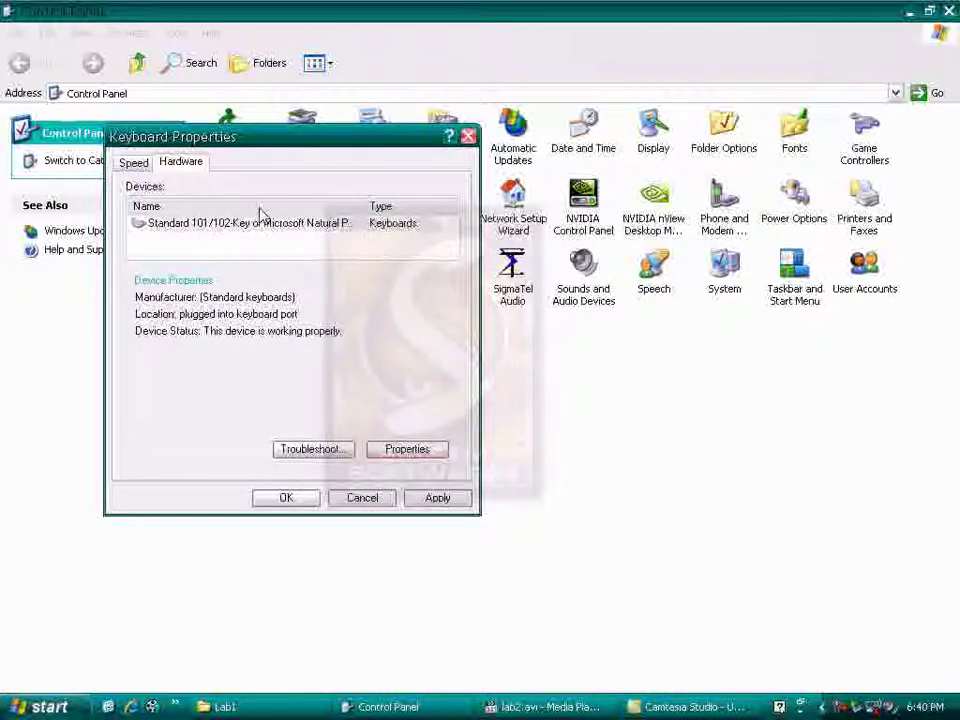
left_click(363, 498)
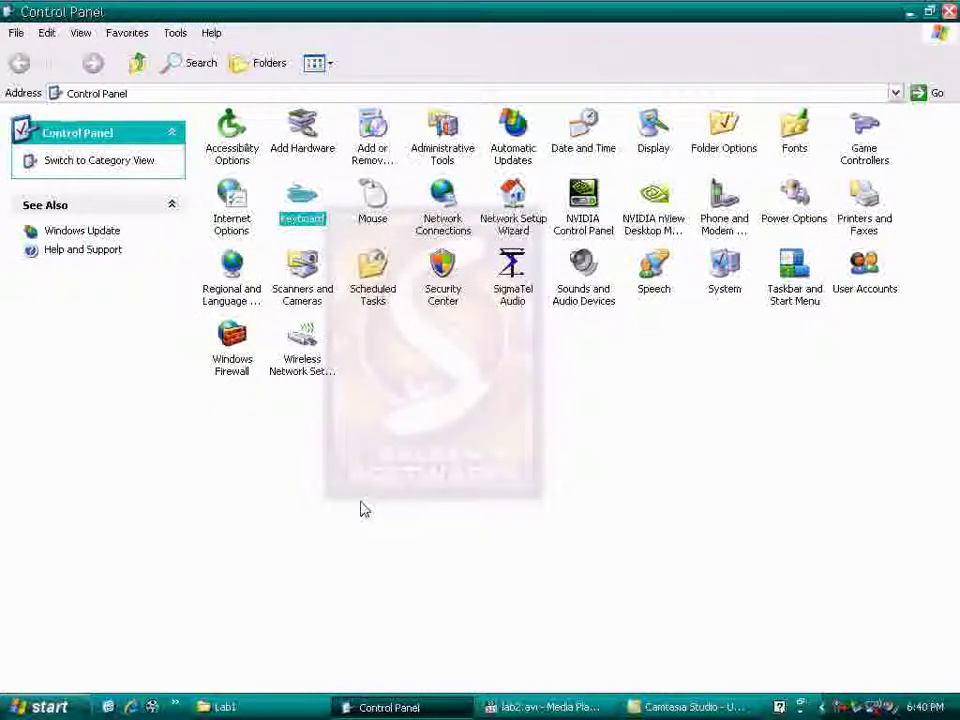
left_click(372, 220)
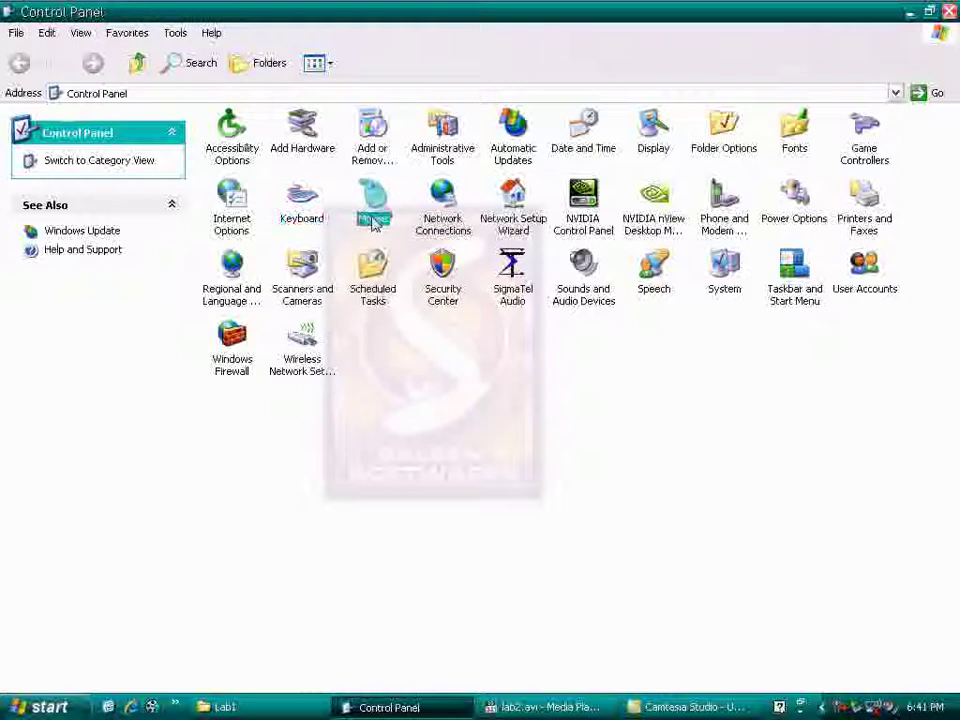
double_click(372, 220)
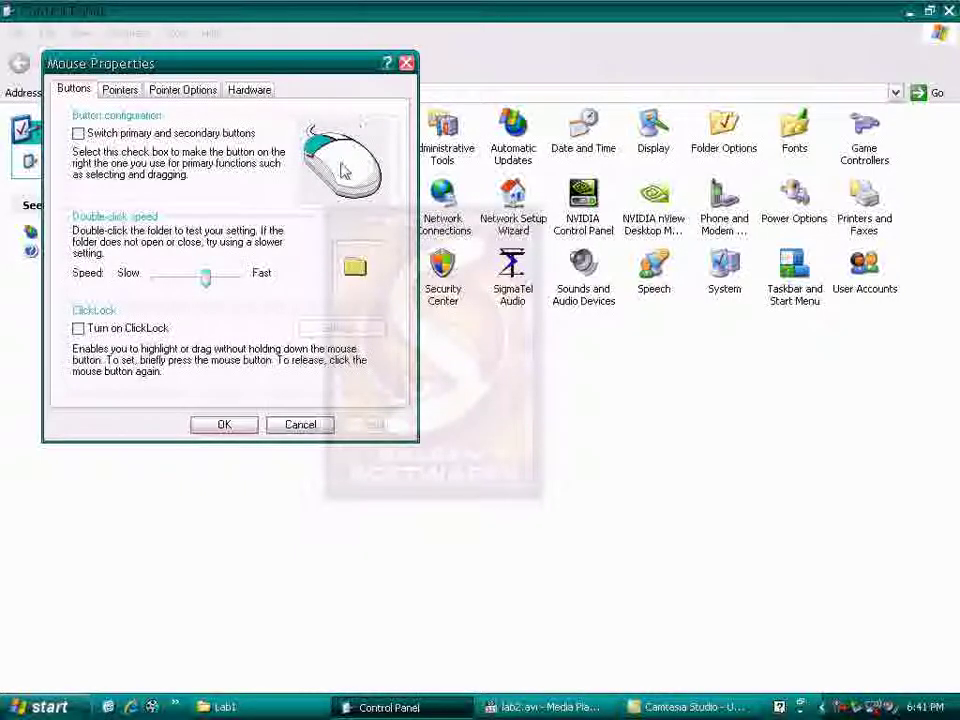
left_click(300, 424)
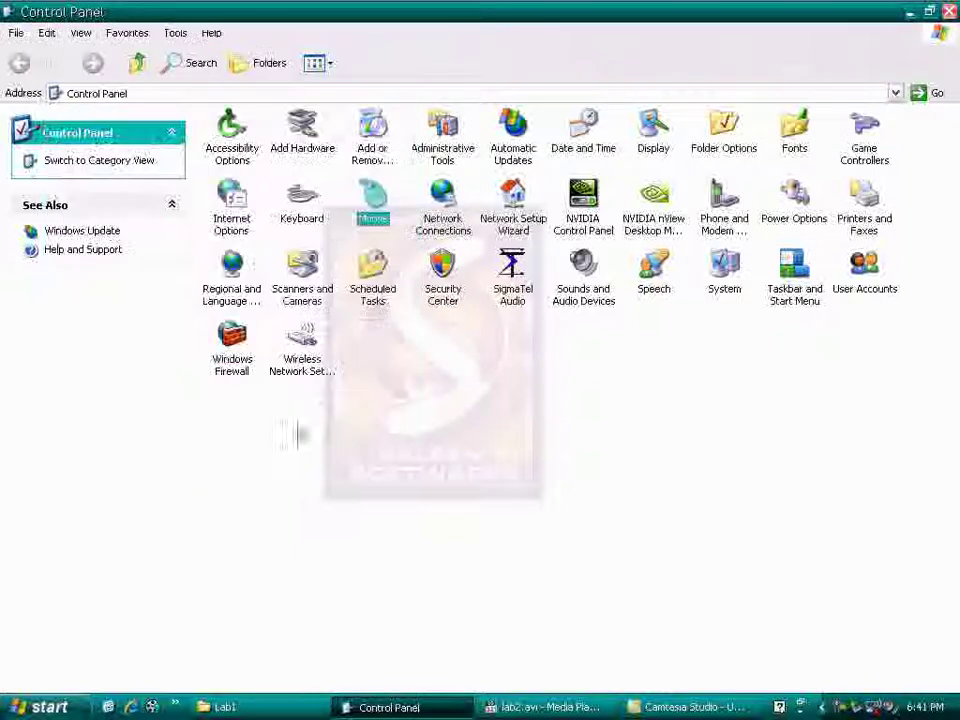
Step: Open the Scheduled Tasks folder with the normal mouse button assignment and go back to Control Panel
left_click(374, 296)
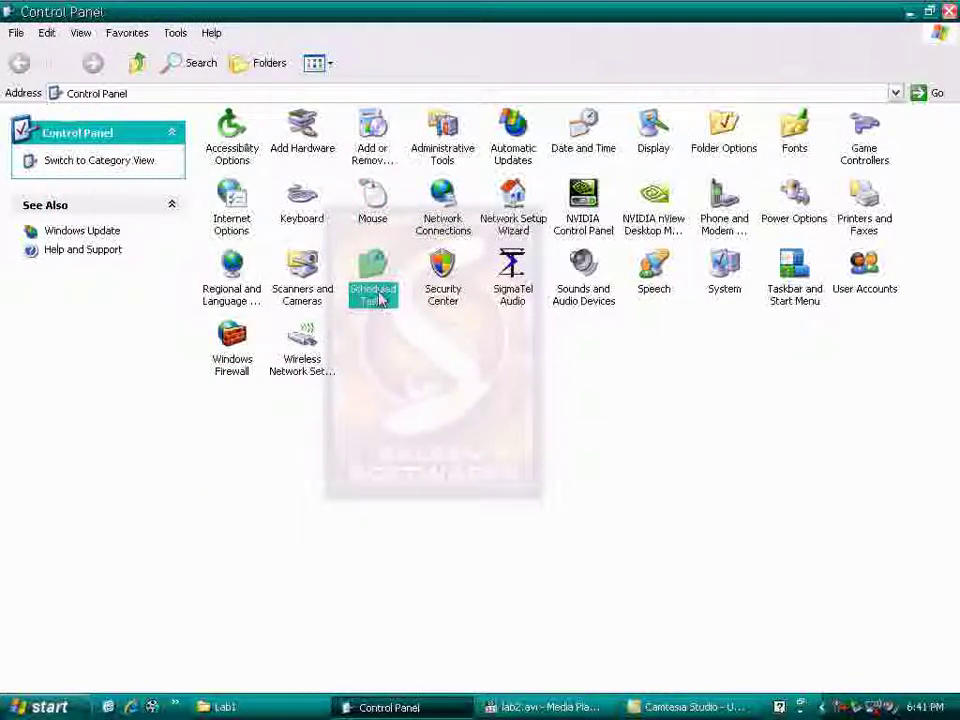
double_click(378, 295)
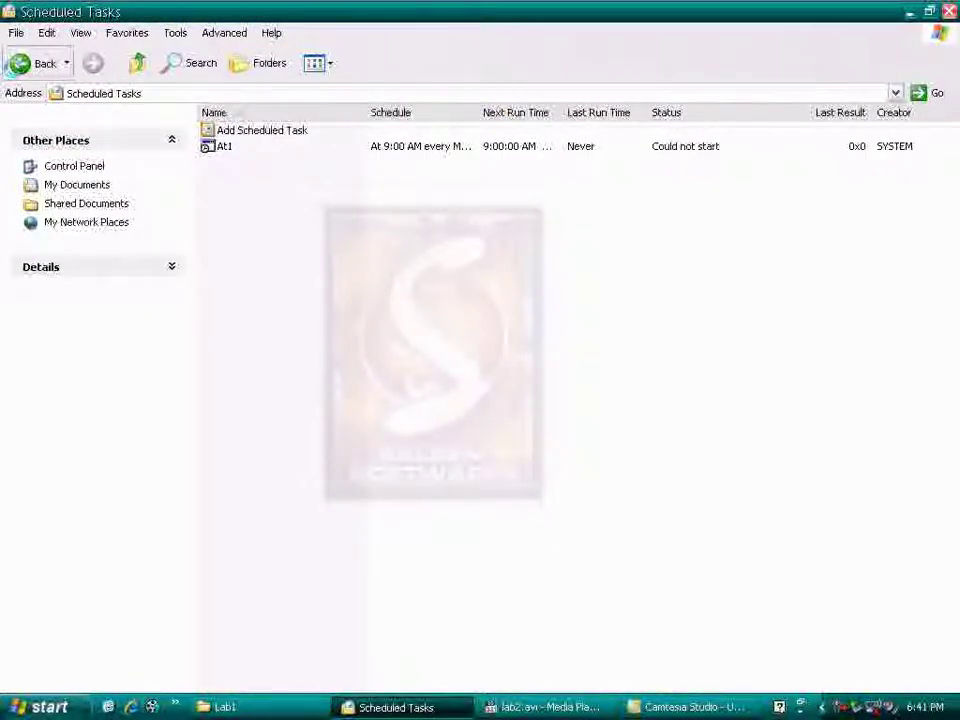
left_click(18, 62)
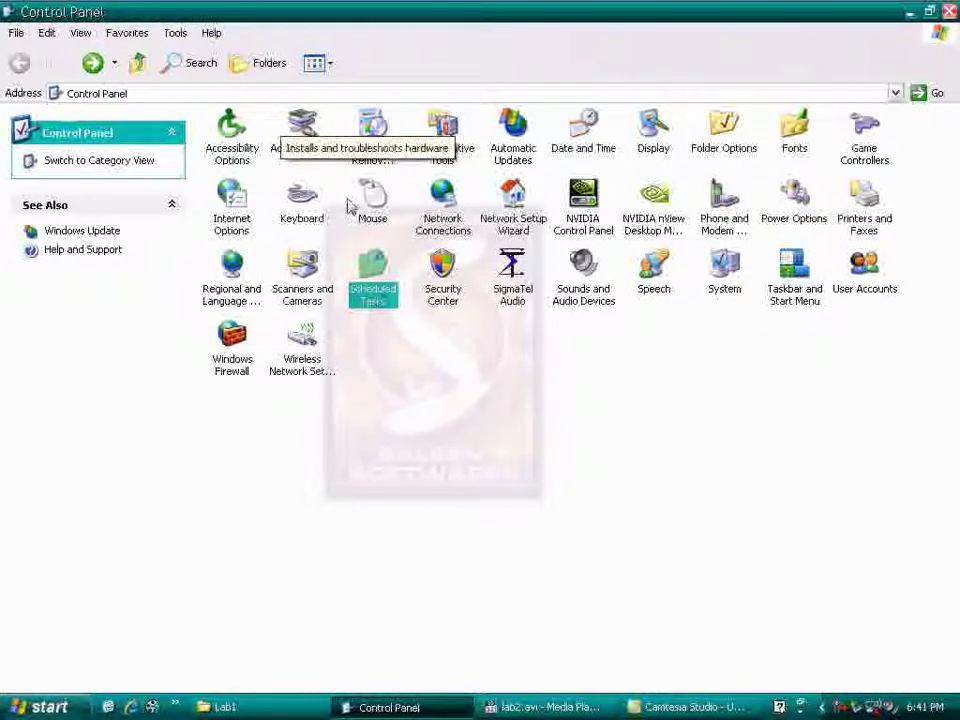
Step: Switch the mouse's primary and secondary buttons, apply the change and close the mouse properties
double_click(376, 218)
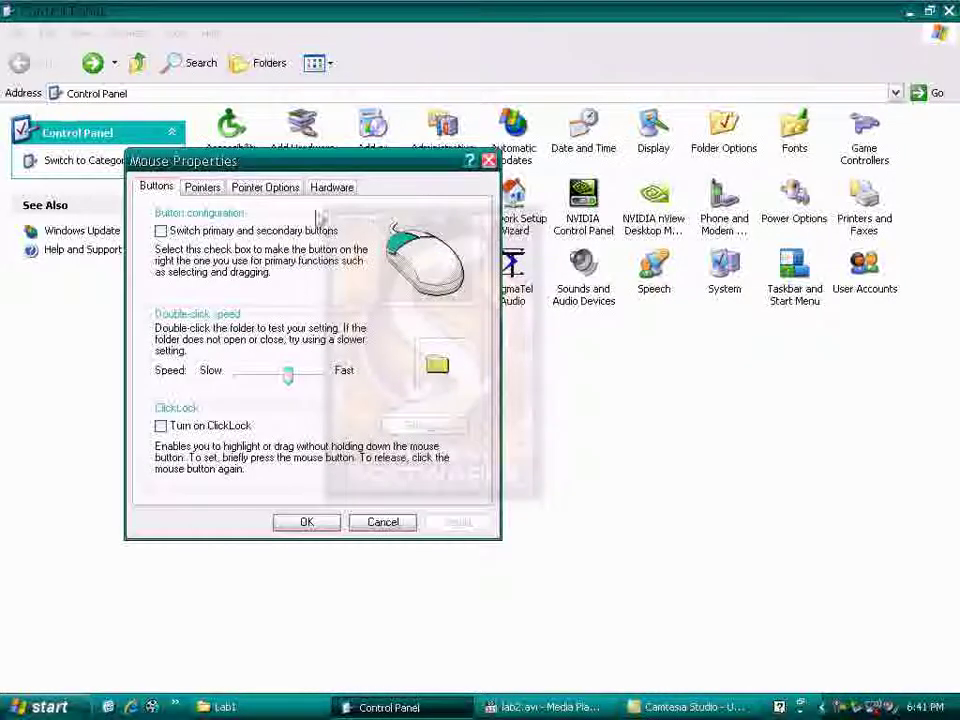
left_click(190, 231)
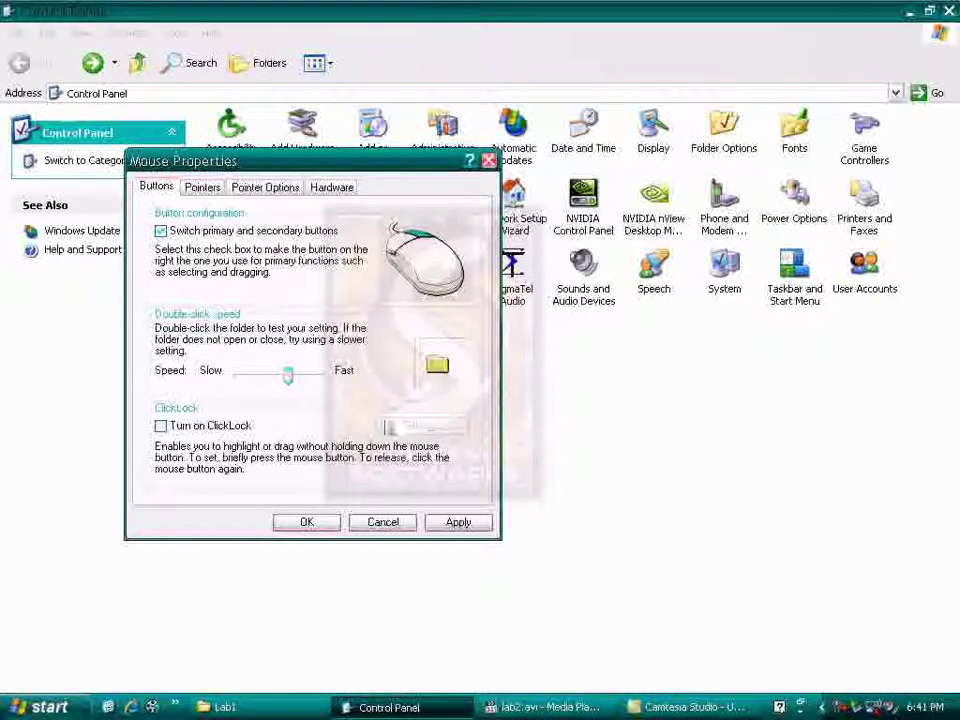
left_click(482, 530)
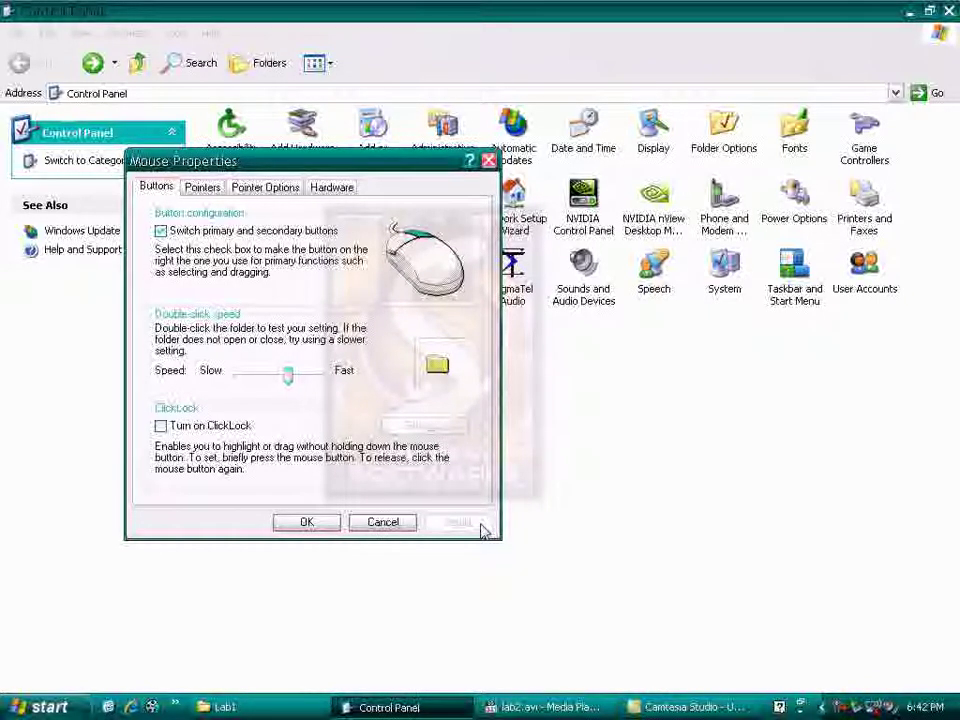
left_click(322, 525)
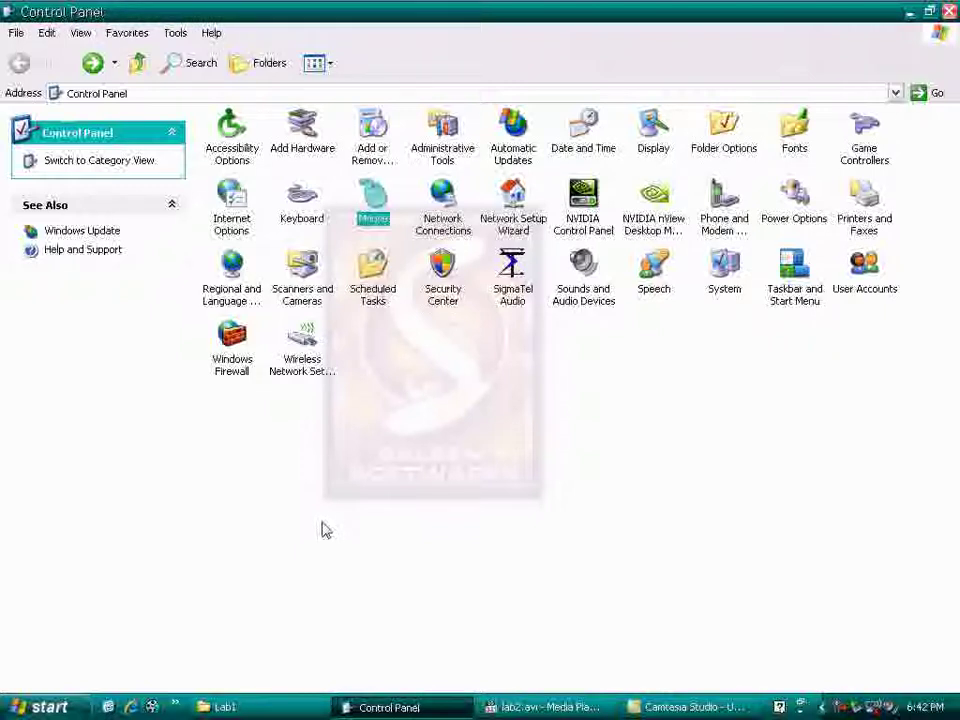
Step: Test the switched mouse buttons by bringing up the shortcut menus of the Scheduled Tasks and Mouse items
right_click(377, 304)
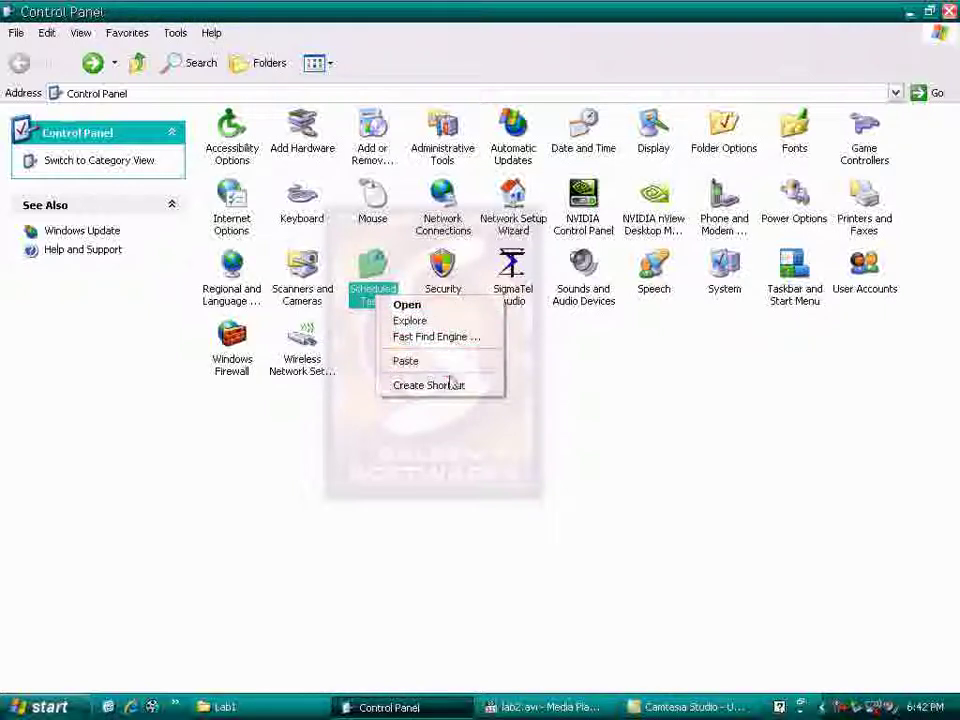
right_click(450, 438)
right_click(380, 211)
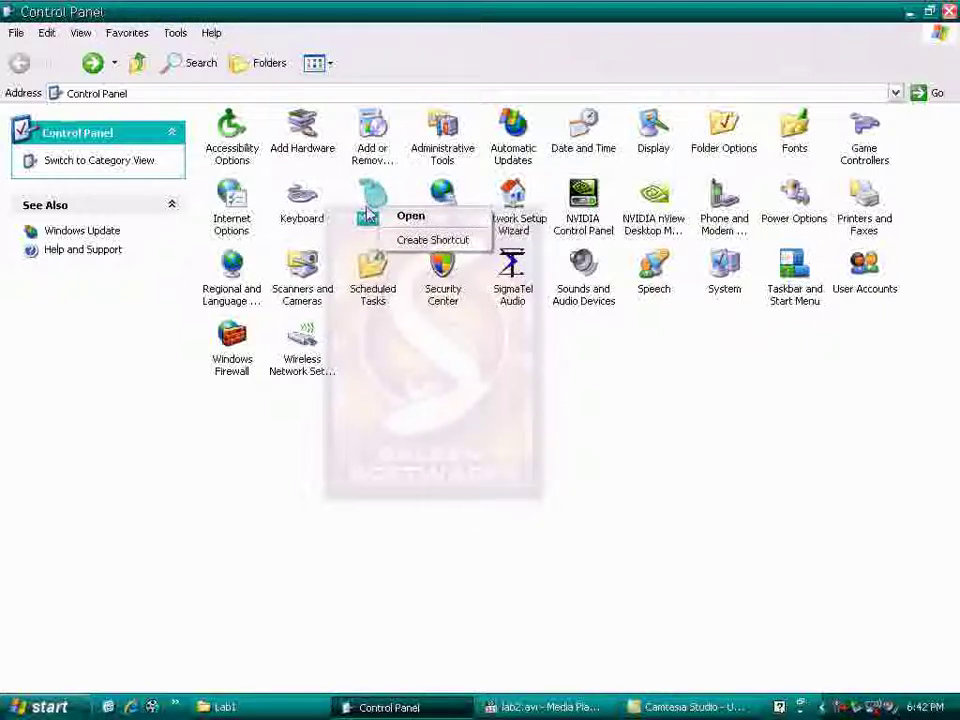
Step: Reopen the mouse properties, turn off the switching of primary and secondary buttons, and apply it
left_click(369, 219)
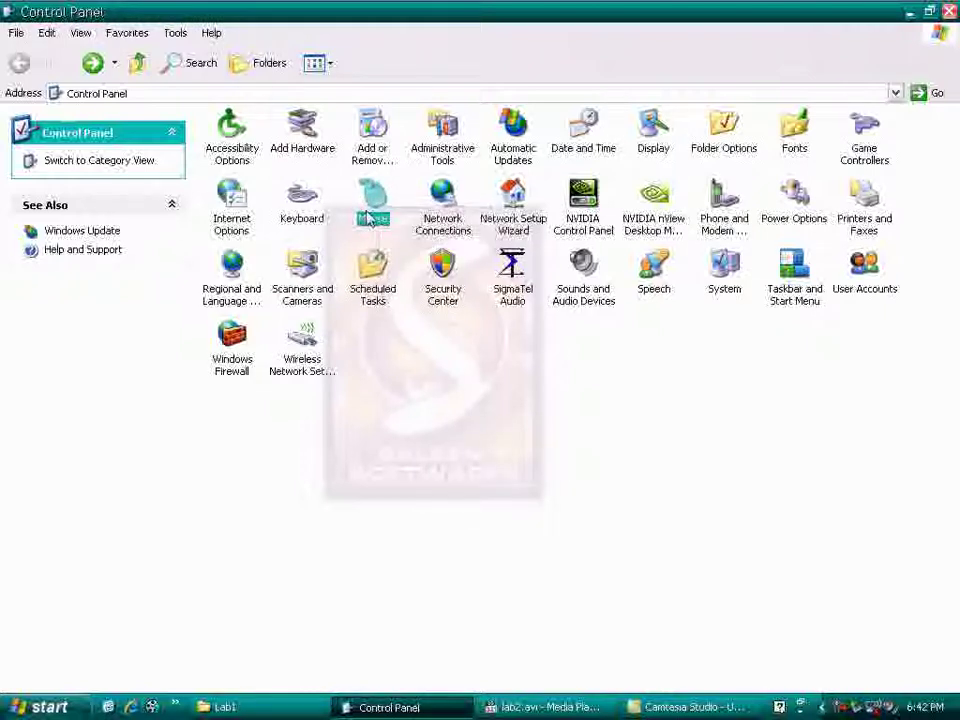
double_click(369, 219)
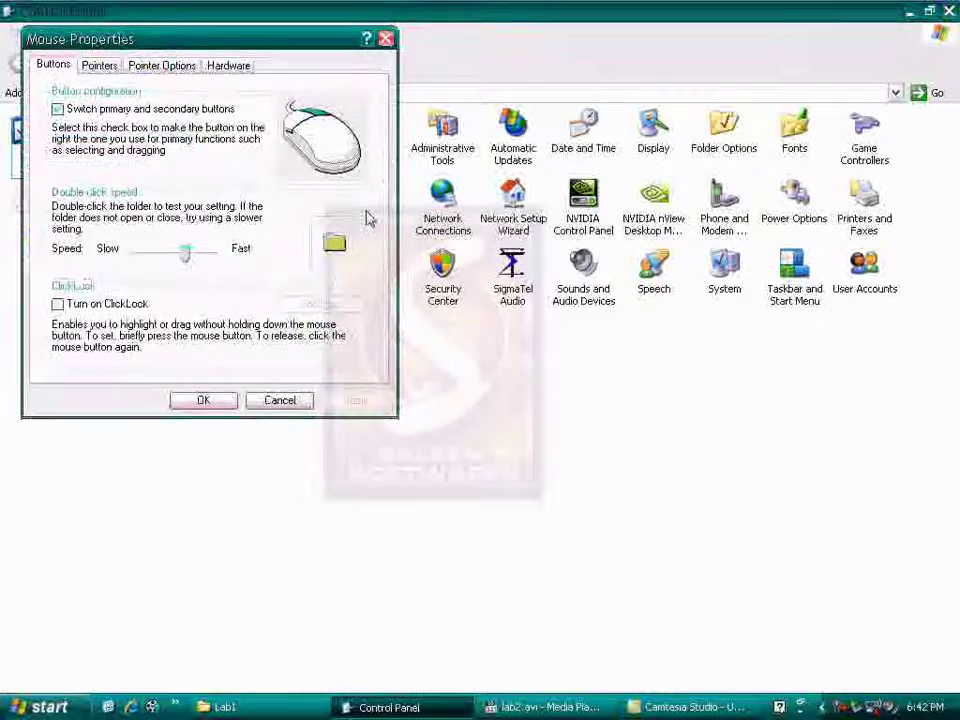
right_click(80, 99)
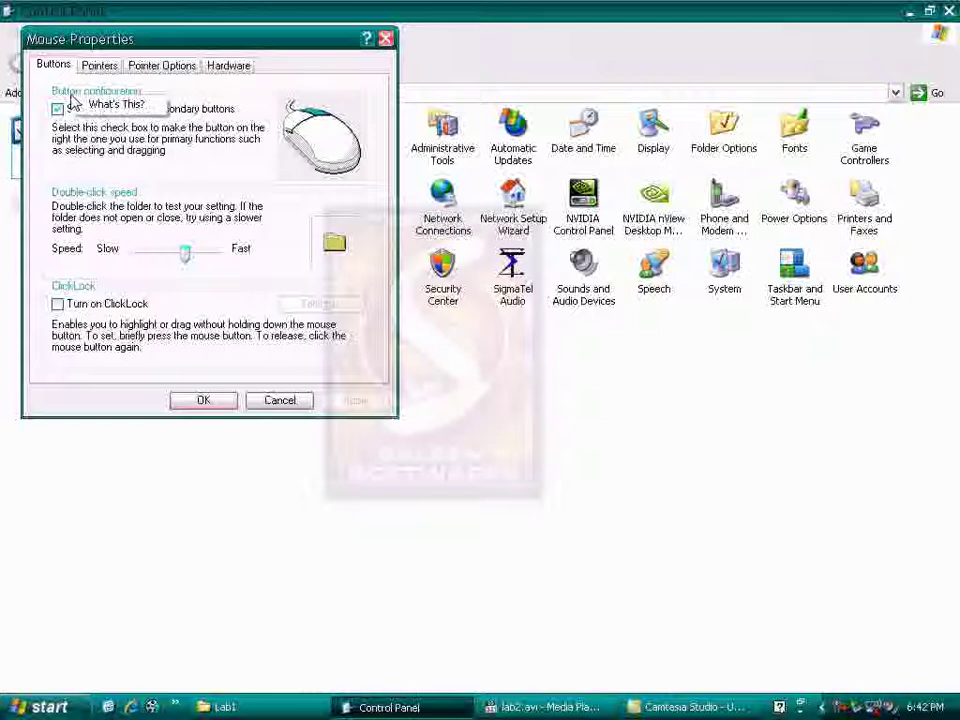
left_click(59, 110)
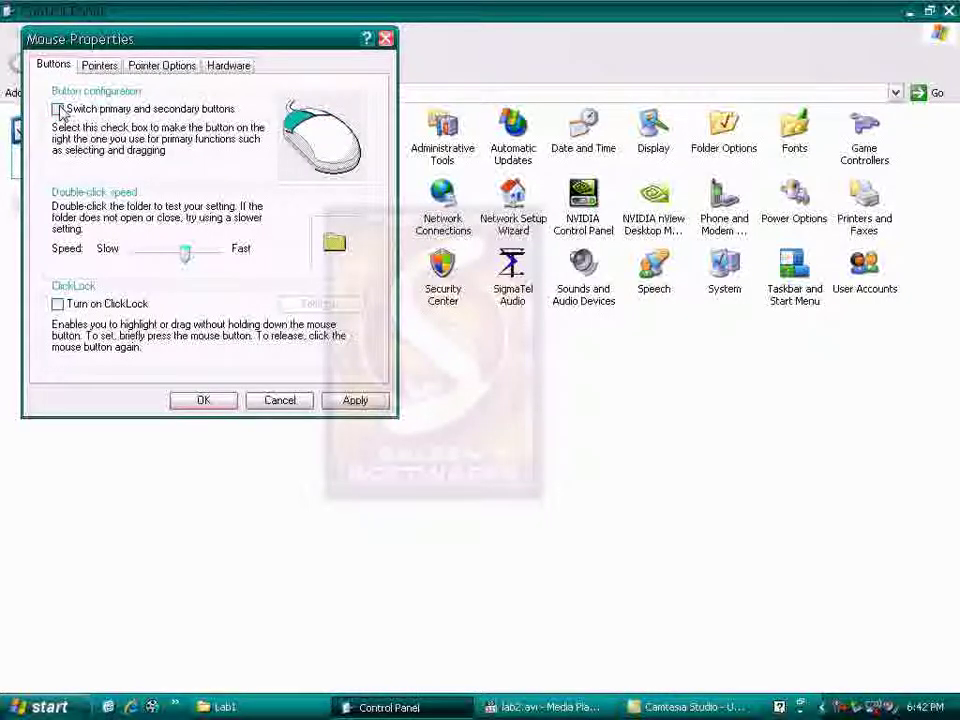
left_click(368, 402)
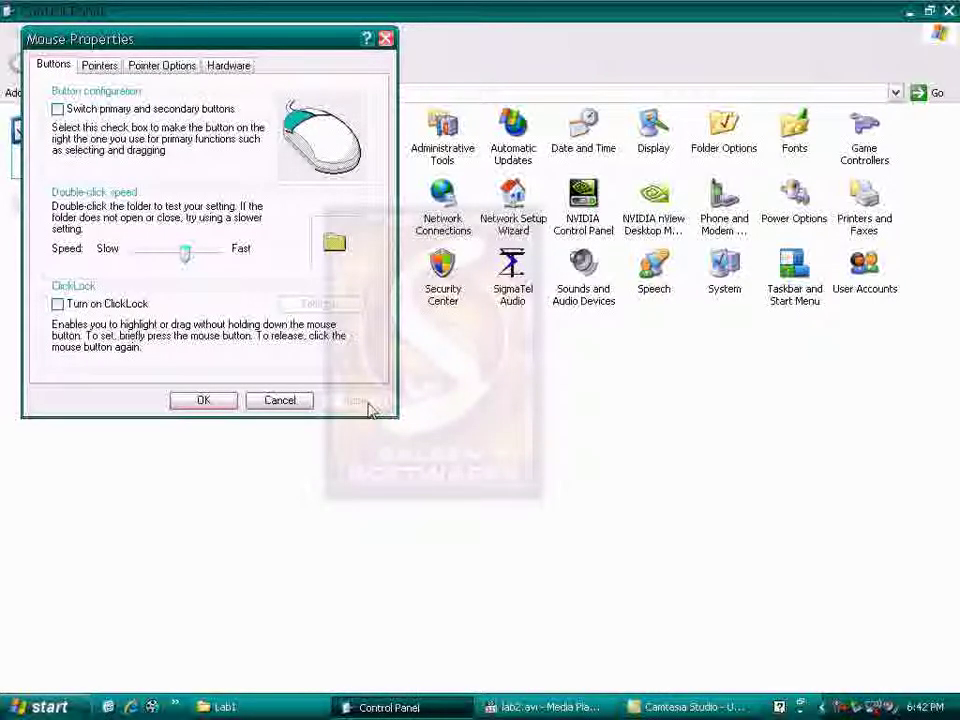
left_click(203, 401)
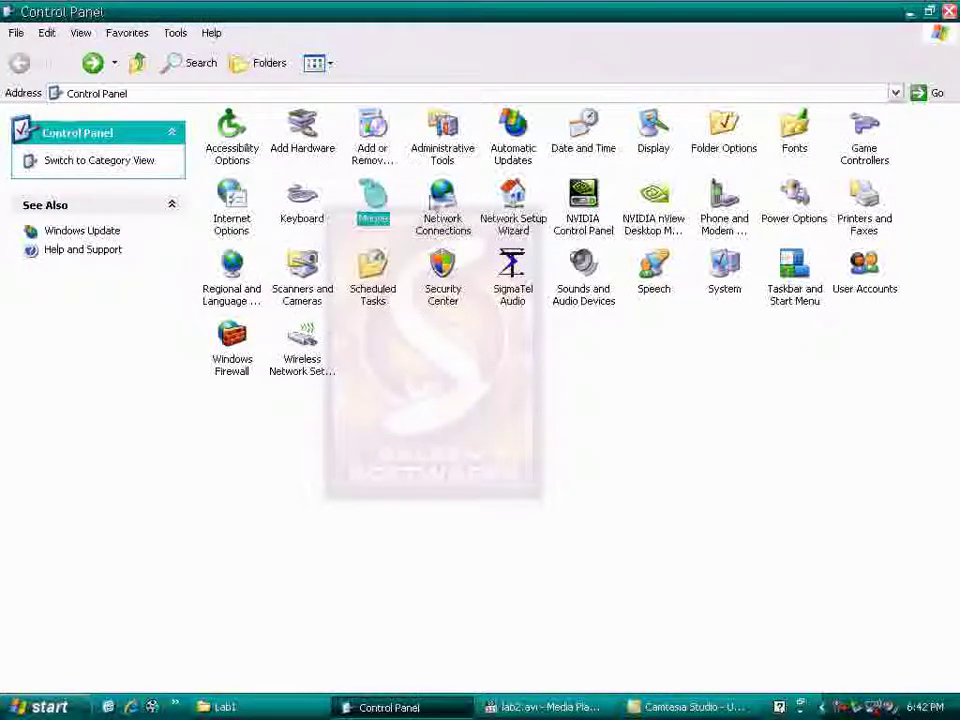
Step: Set the mouse's double-click speed to the Slow end, apply it and close the mouse properties
double_click(376, 216)
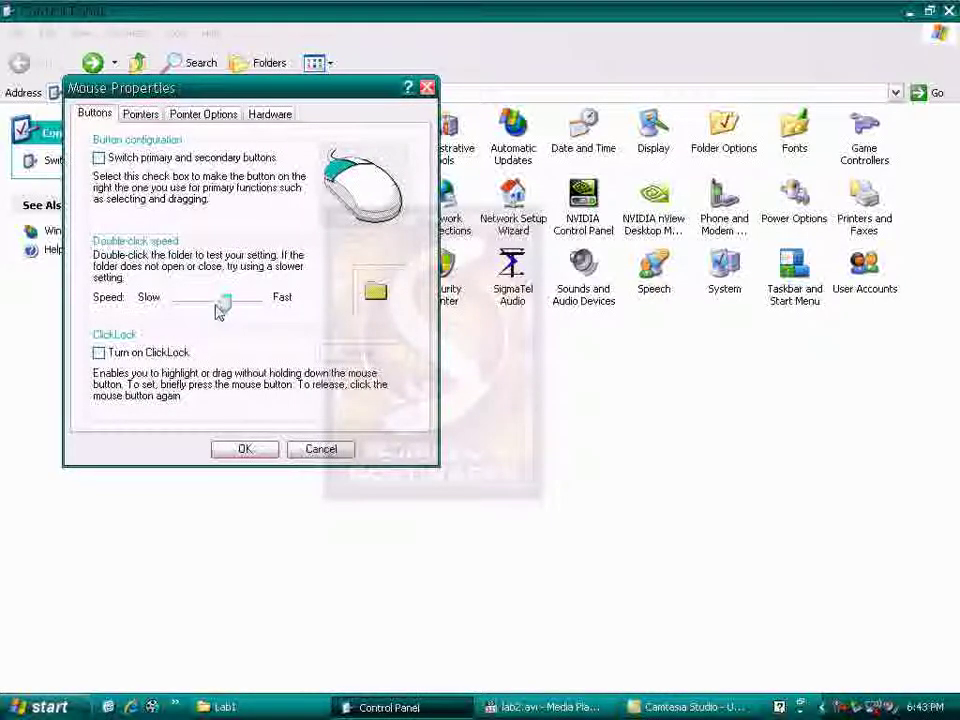
left_click_drag(228, 312, 160, 314)
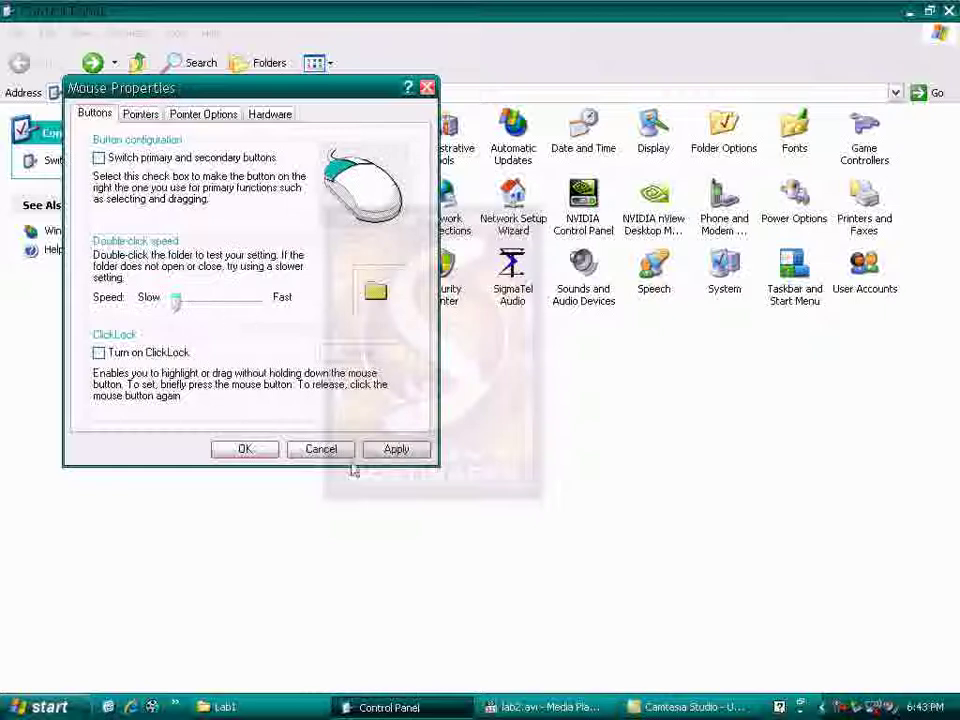
left_click(393, 450)
left_click(318, 449)
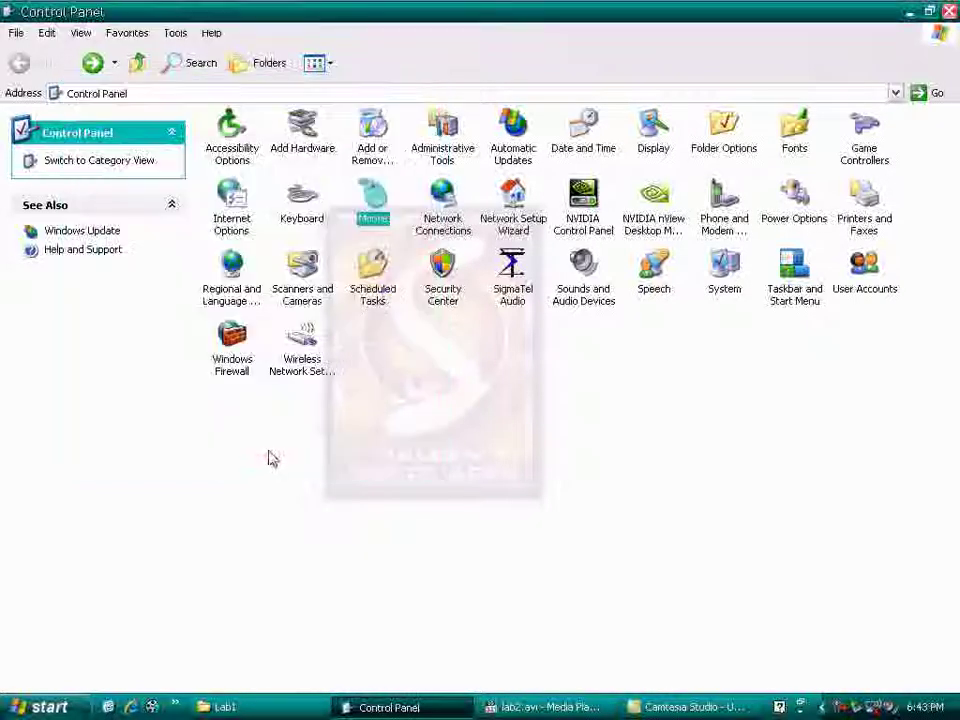
Step: Test the slow double-click speed by opening Scheduled Tasks and a desktop folder, leaving each one again
double_click(372, 285)
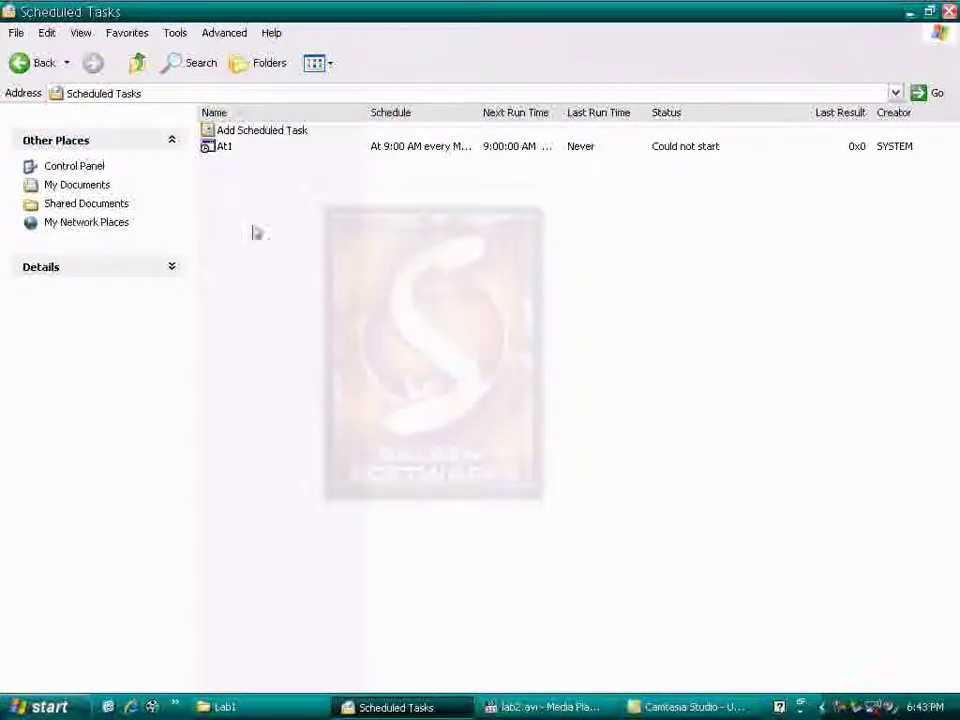
left_click(44, 68)
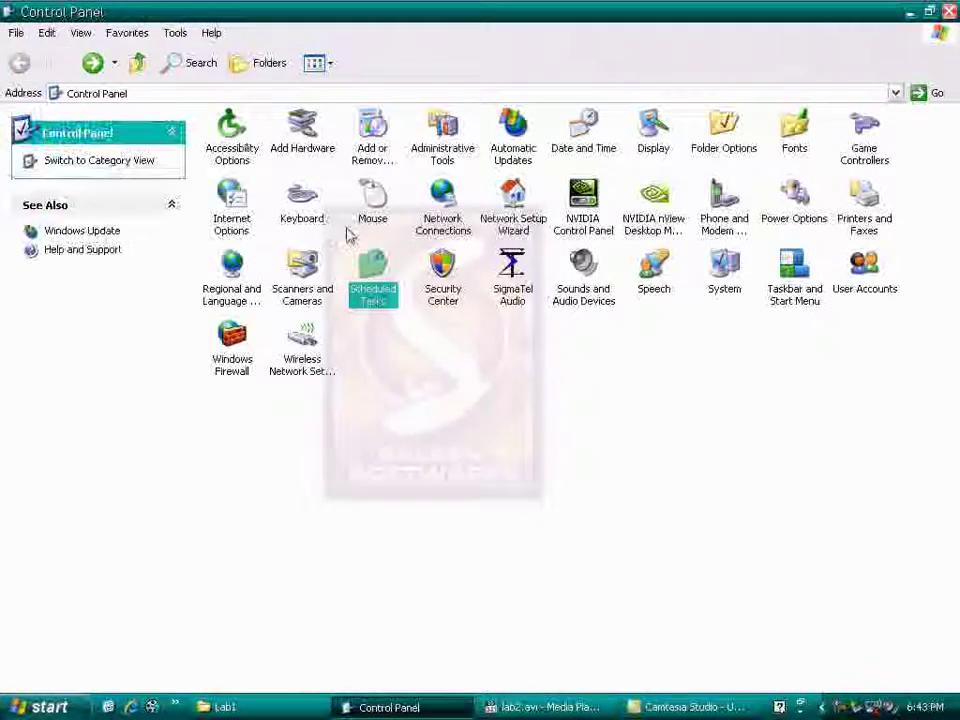
key("super+d")
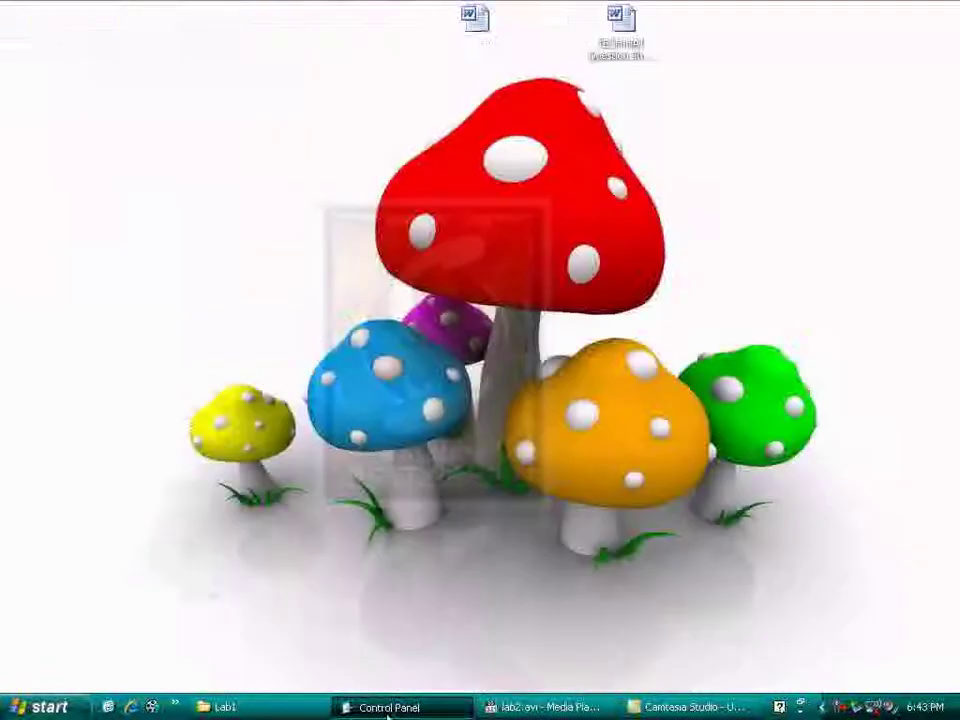
double_click(110, 100)
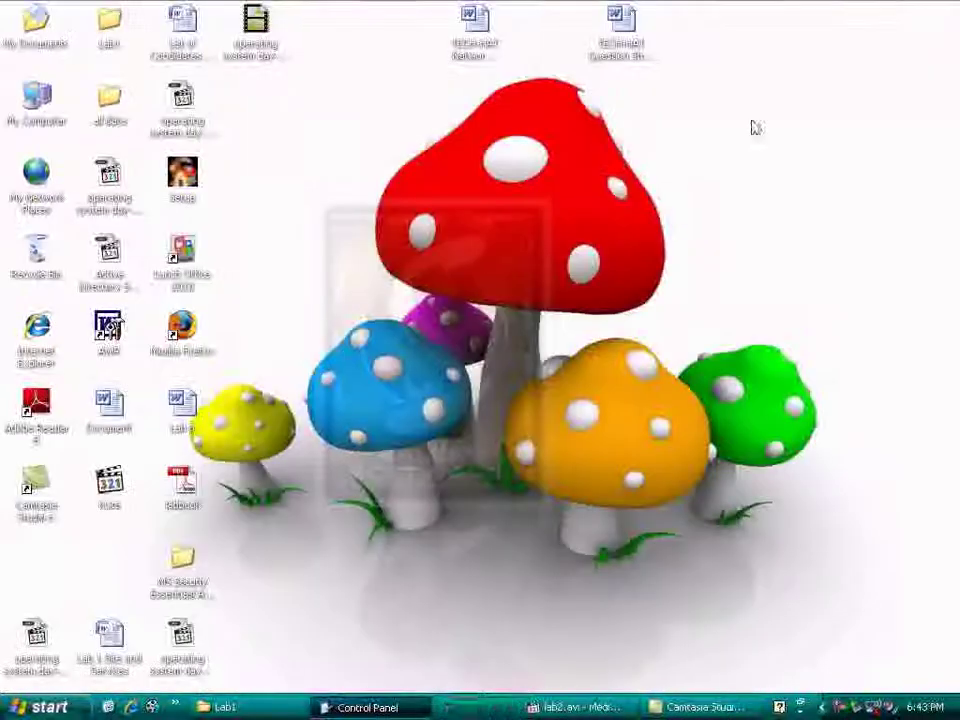
left_click(948, 11)
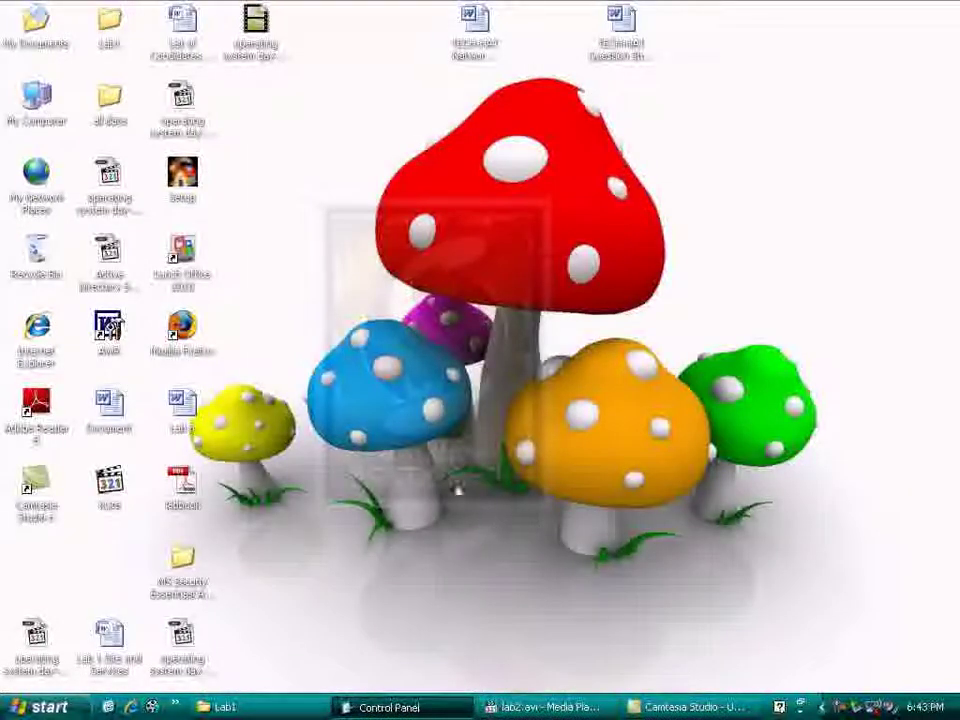
Step: Return to Control Panel from the desktop and maximize its window
left_click(40, 707)
mouse_move(124, 641)
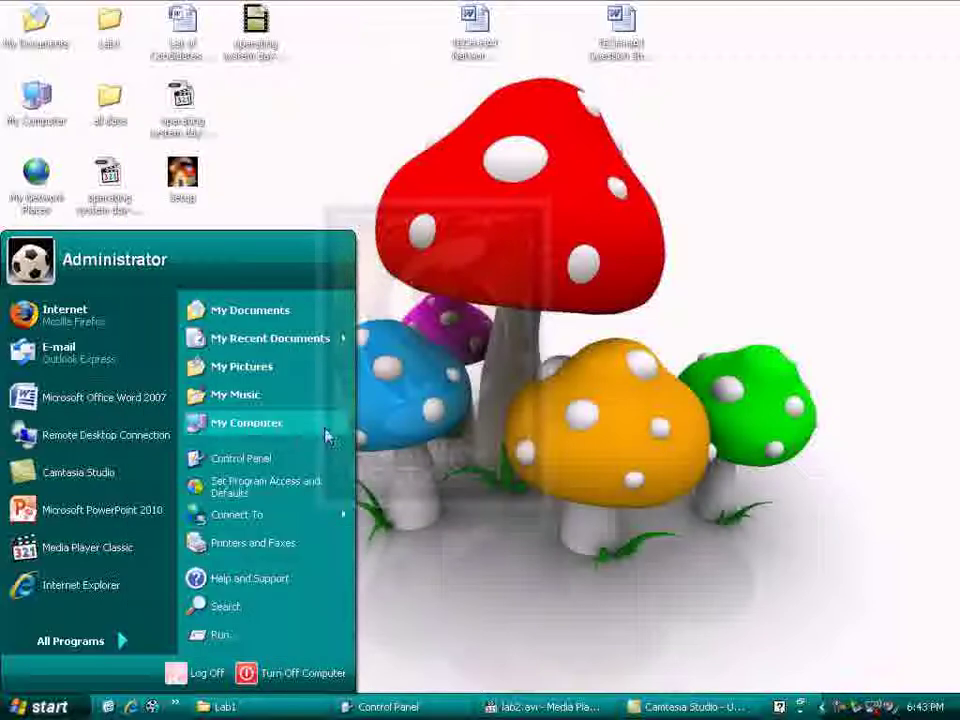
left_click(290, 468)
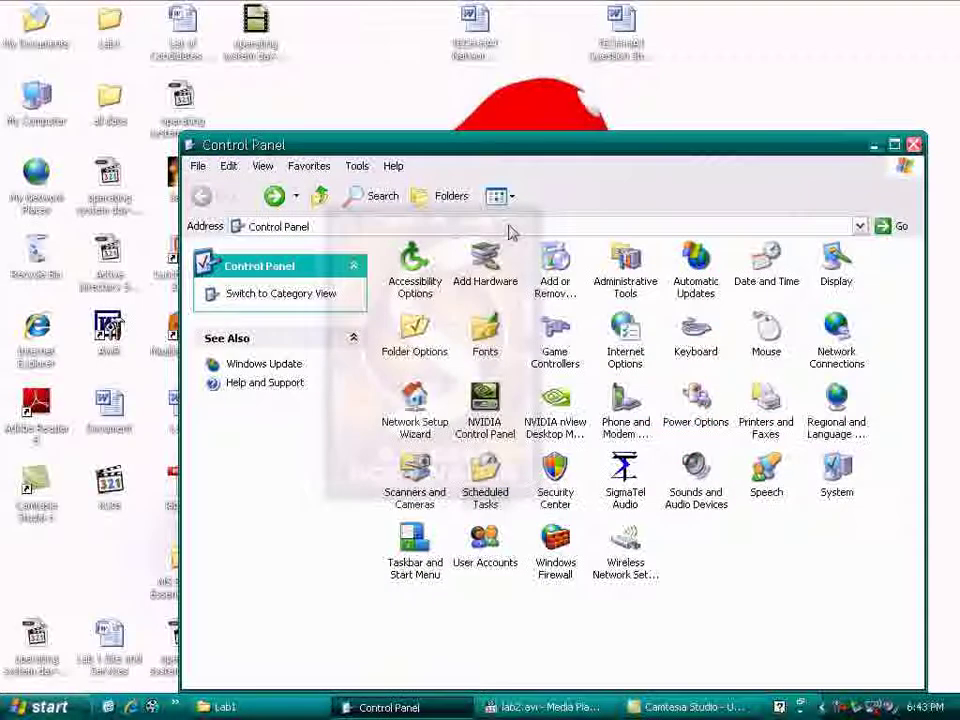
double_click(534, 150)
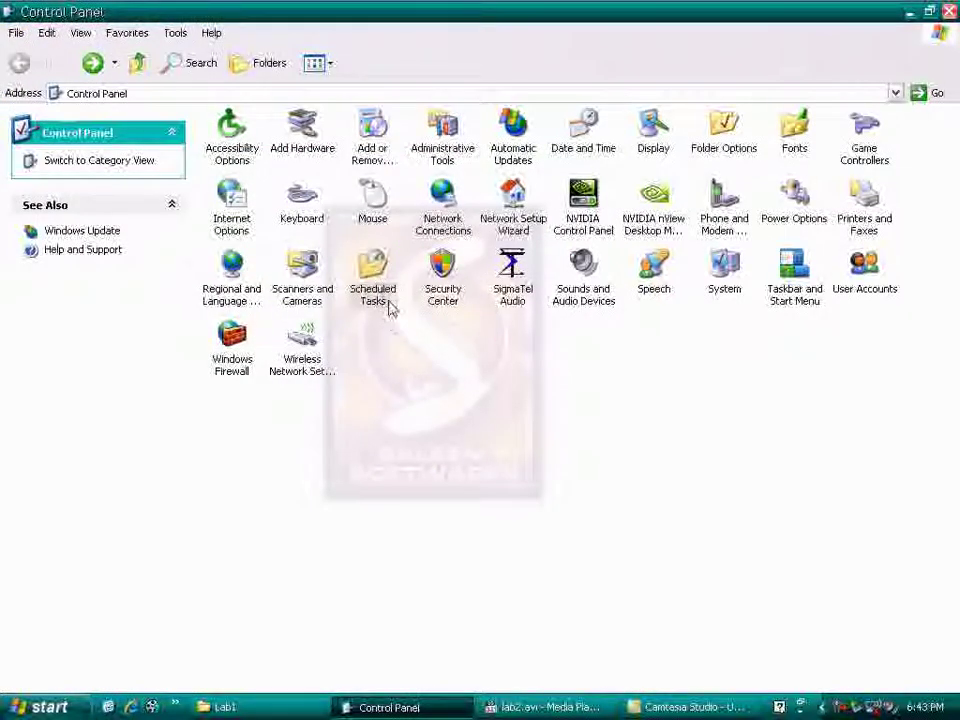
Step: Set the mouse's double-click speed to about midway between Slow and Fast and apply it
right_click(376, 216)
left_click(405, 219)
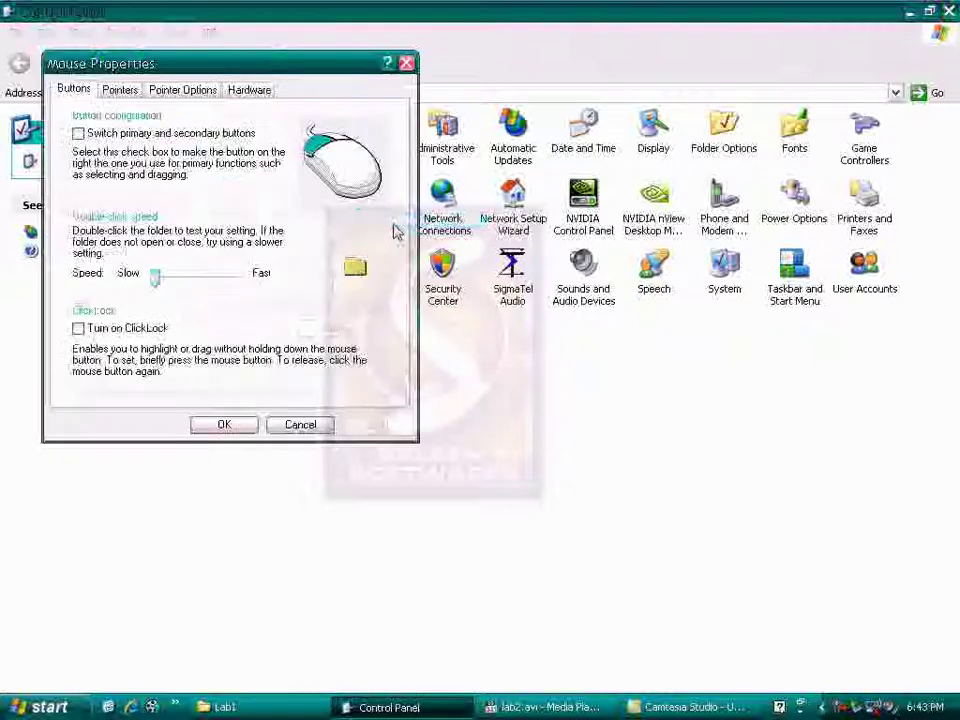
left_click_drag(155, 275, 200, 288)
left_click(376, 425)
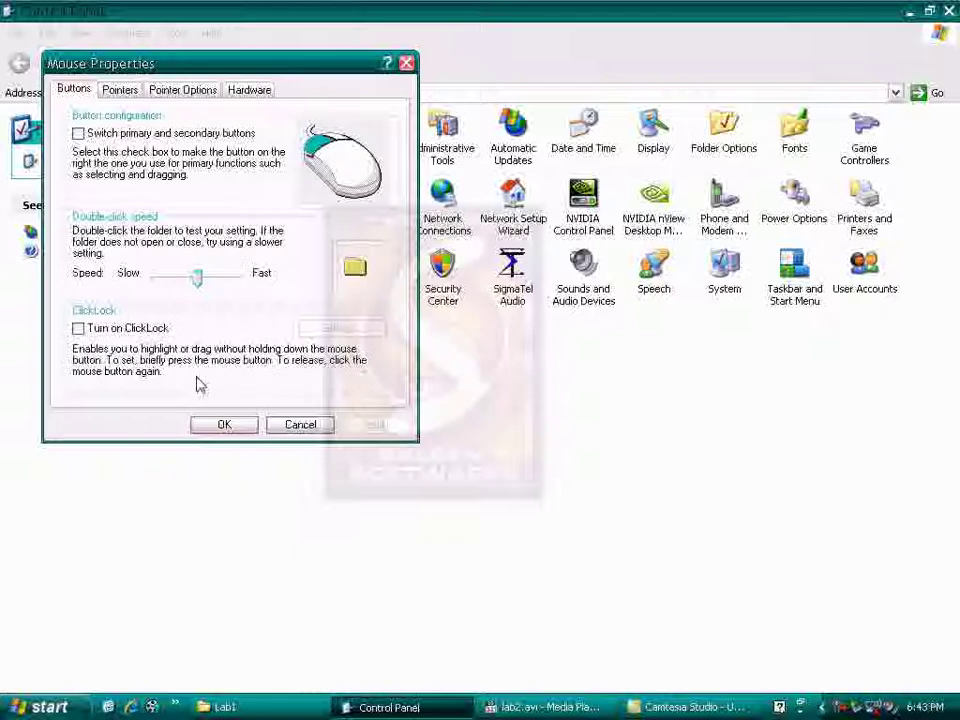
Step: Turn on ClickLock with its hold time about midway between Short and Long, and apply it
left_click(127, 329)
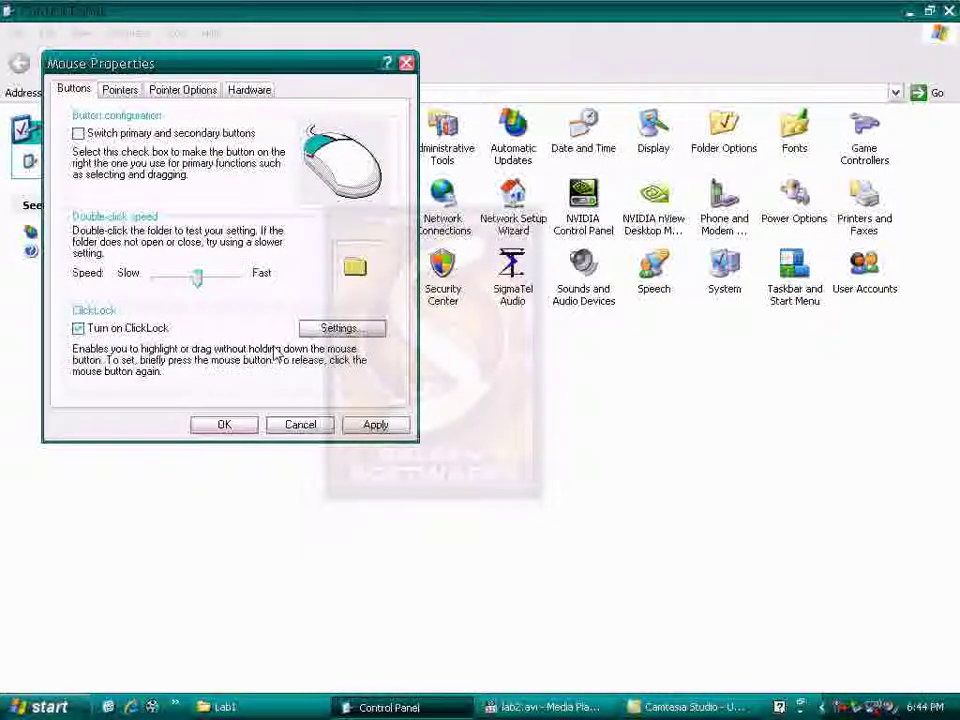
left_click(355, 330)
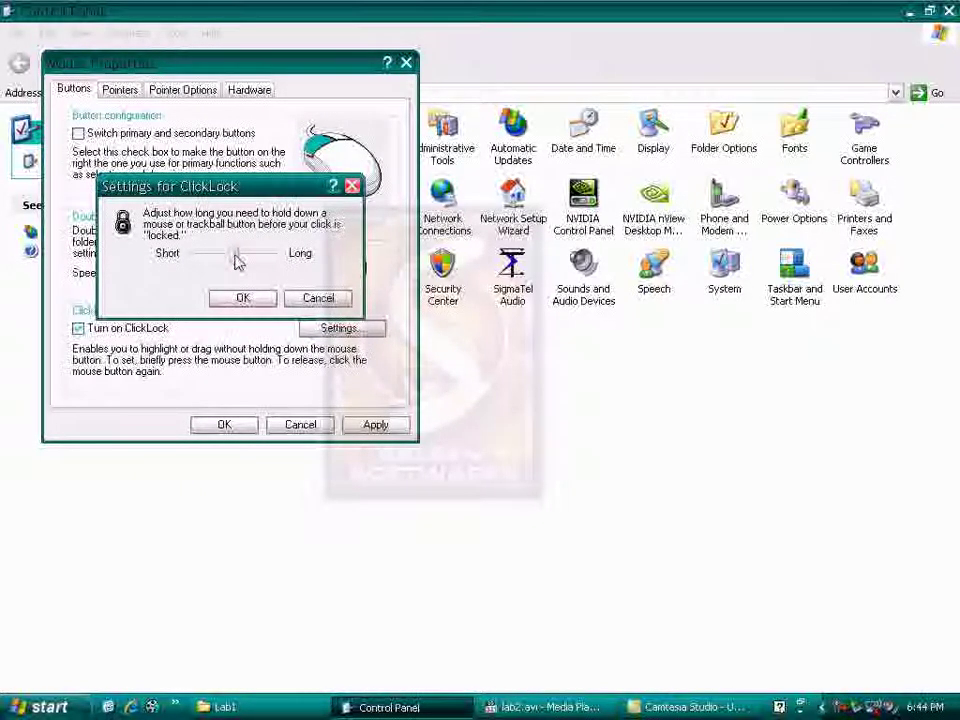
mouse_move(236, 255)
left_mouse_down()
mouse_move(193, 257)
mouse_move(231, 257)
mouse_move(189, 240)
mouse_move(241, 254)
left_mouse_up()
left_click(242, 298)
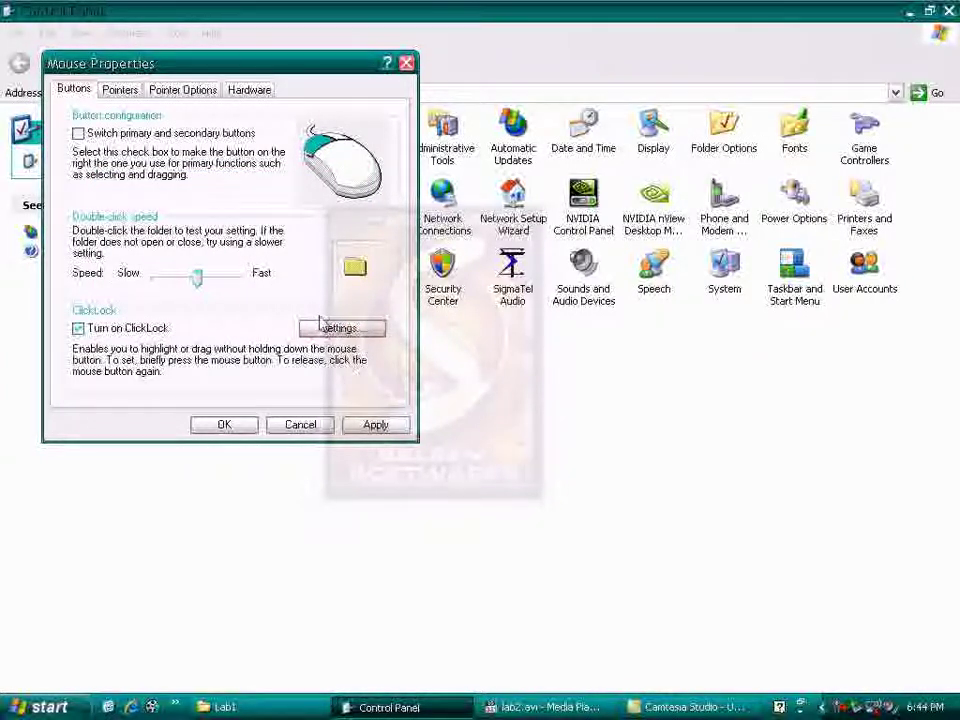
left_click(372, 426)
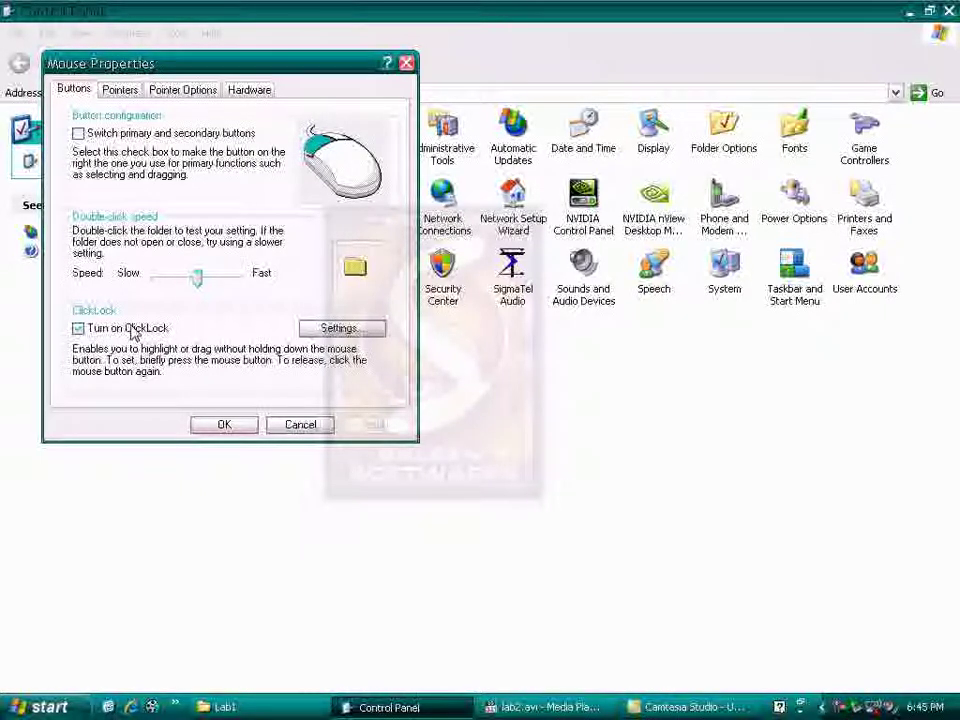
Step: Minimize Control Panel and move the Mouse Properties dialog nearer the middle of the desktop
key("Return")
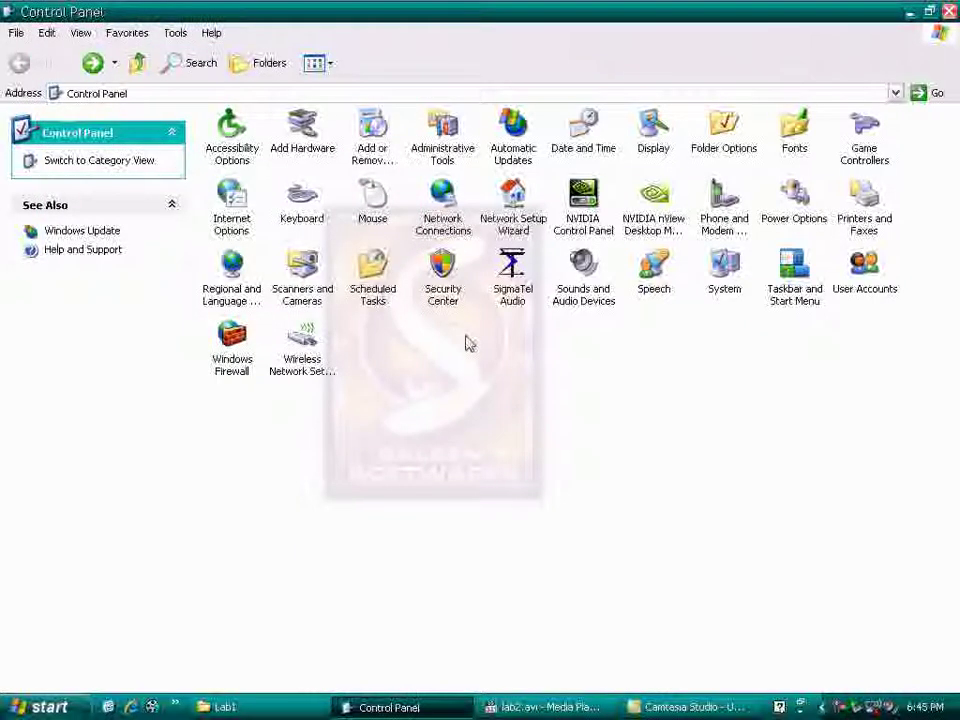
key("Right")
key("Right")
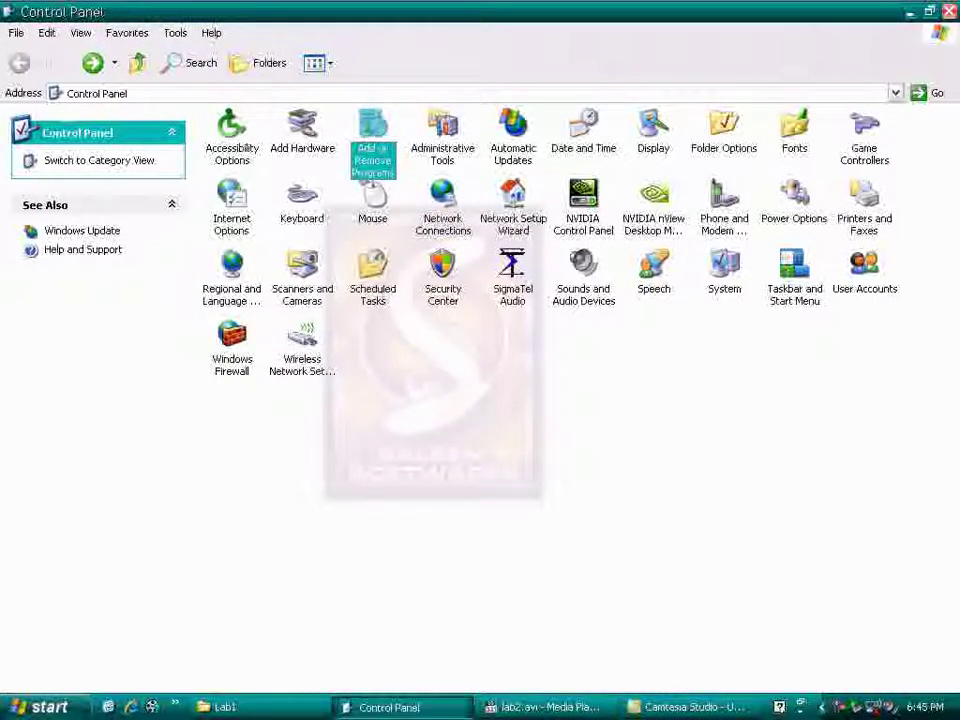
left_click(395, 707)
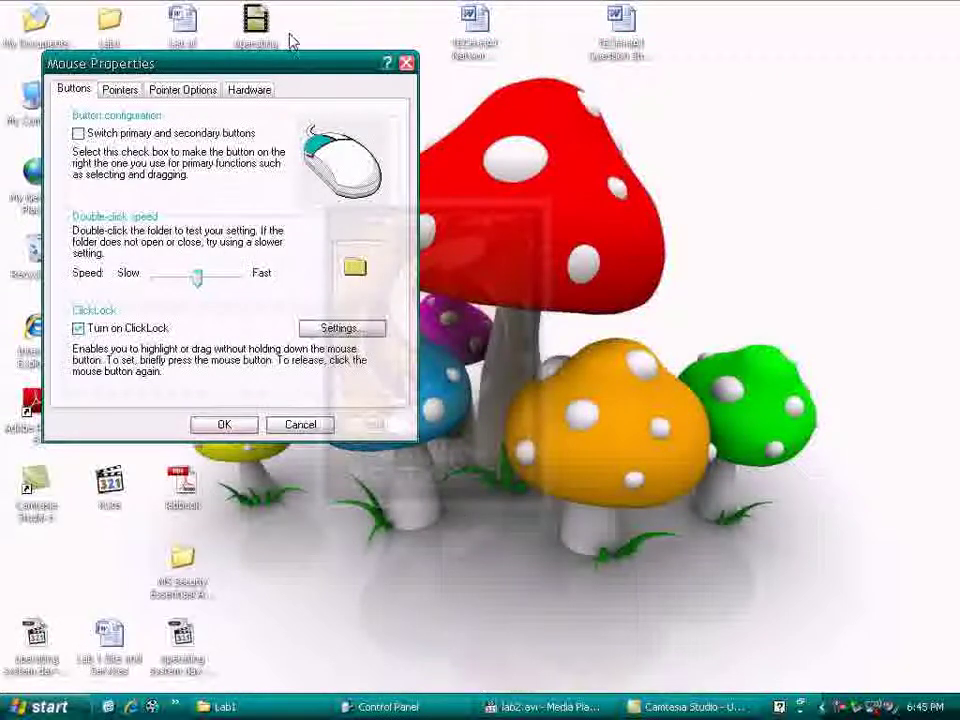
left_click_drag(265, 68, 490, 139)
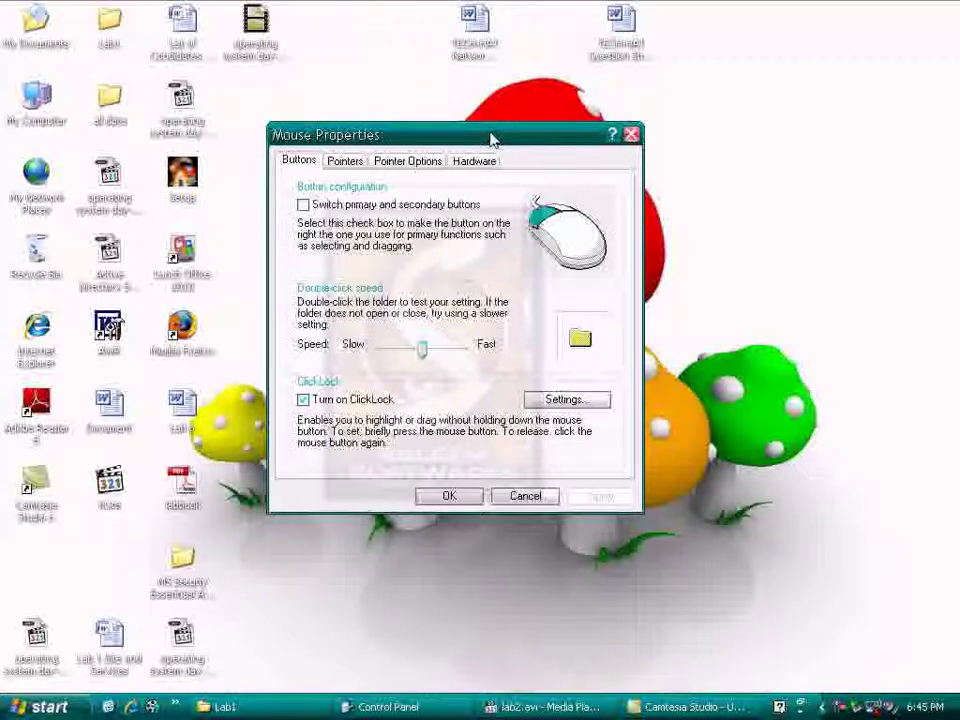
Step: Turn off ClickLock in the mouse properties and apply it
key("Tab")
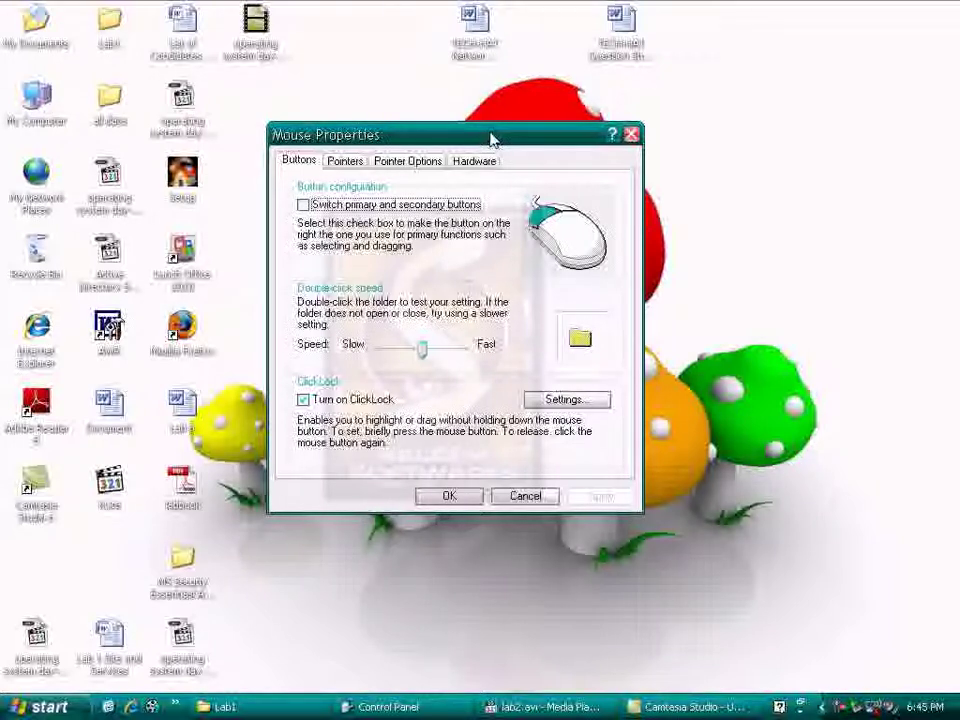
left_click(384, 402)
left_click(598, 498)
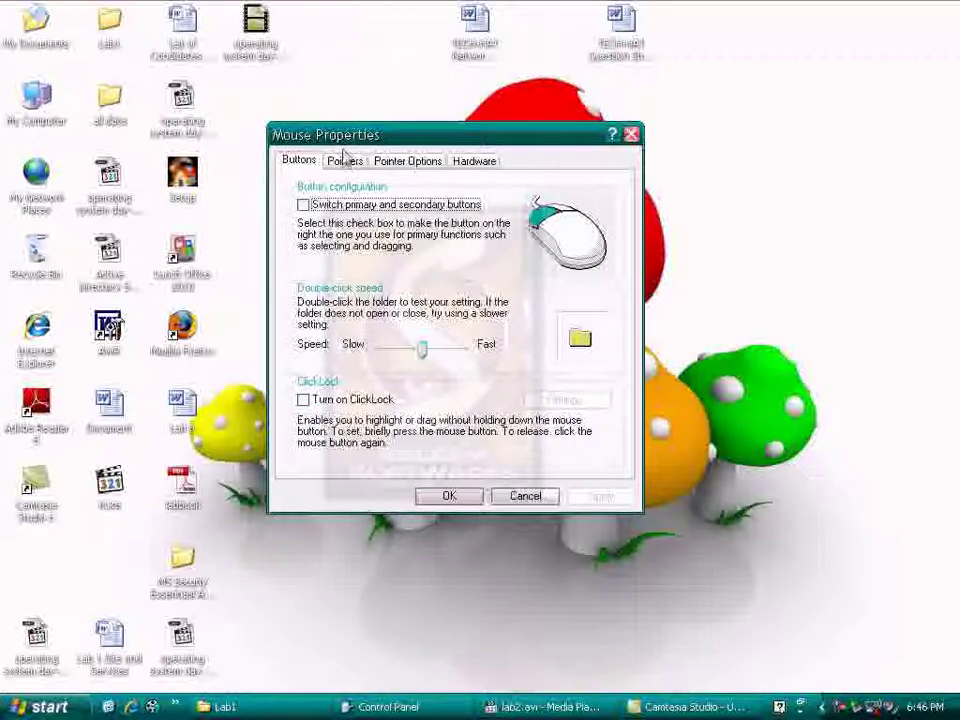
Step: Preview the 3D-Bronze, Conductor, Hands 1 and Hands 2 pointer schemes in the mouse properties
left_click(343, 163)
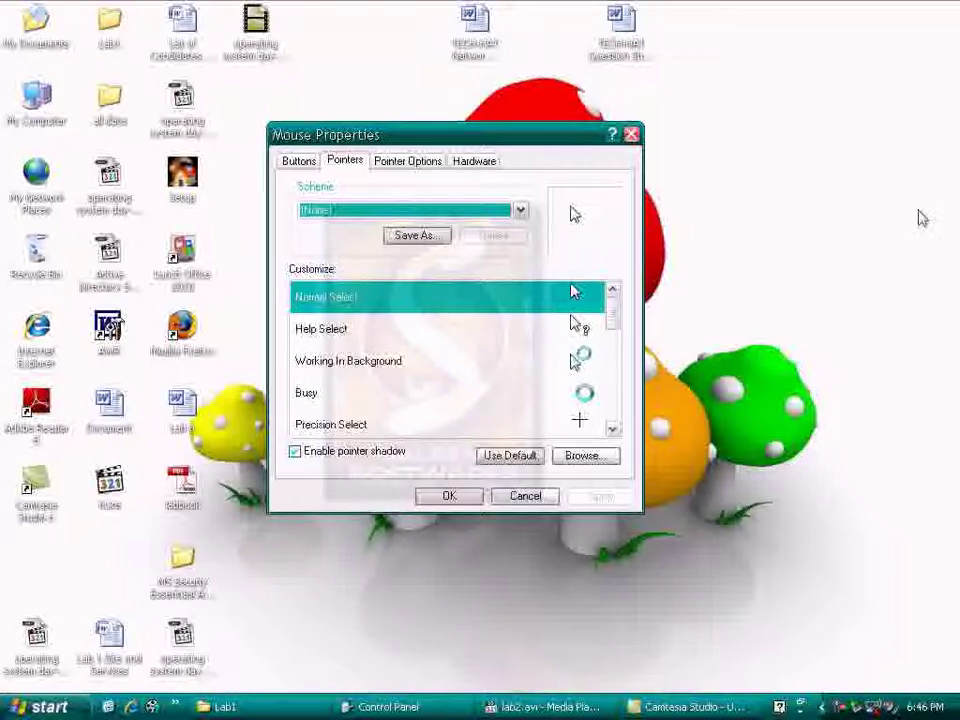
left_click(516, 212)
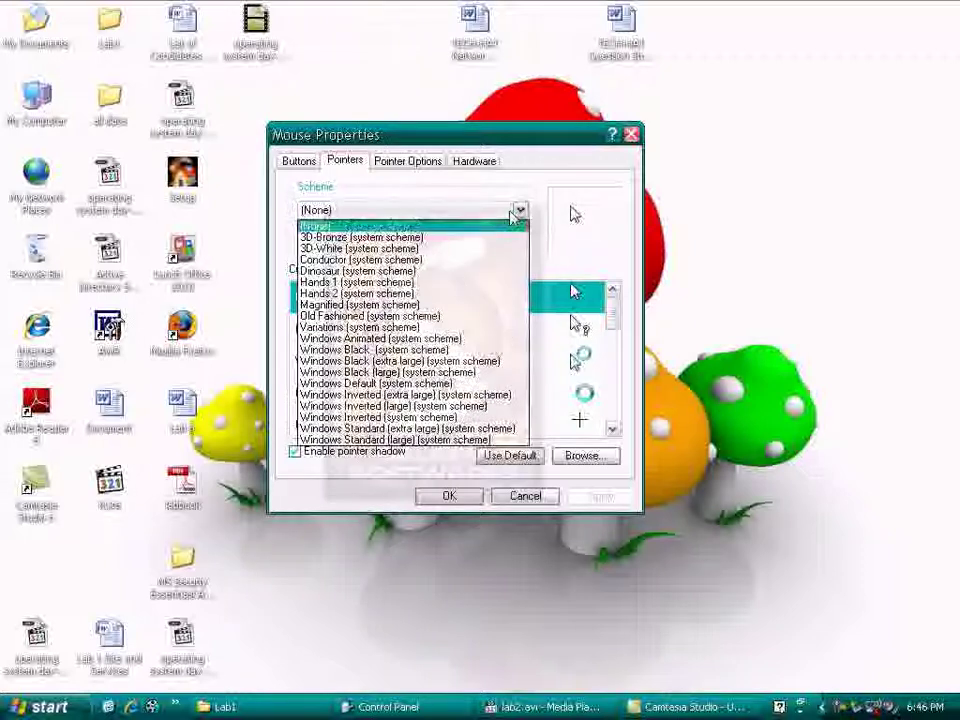
left_click(460, 236)
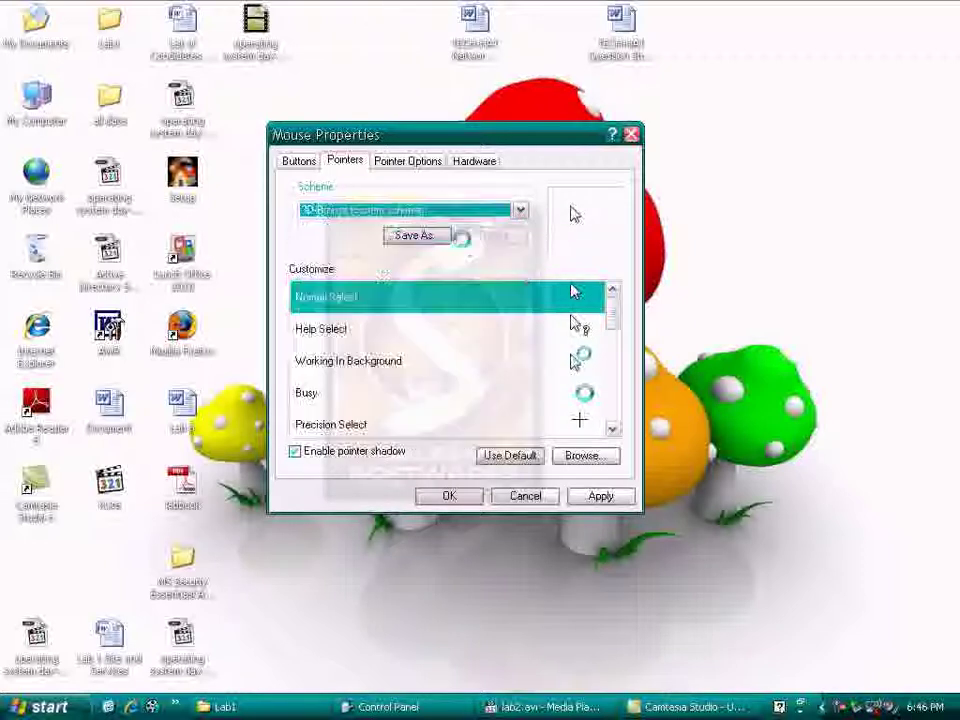
left_click(519, 212)
left_click(484, 262)
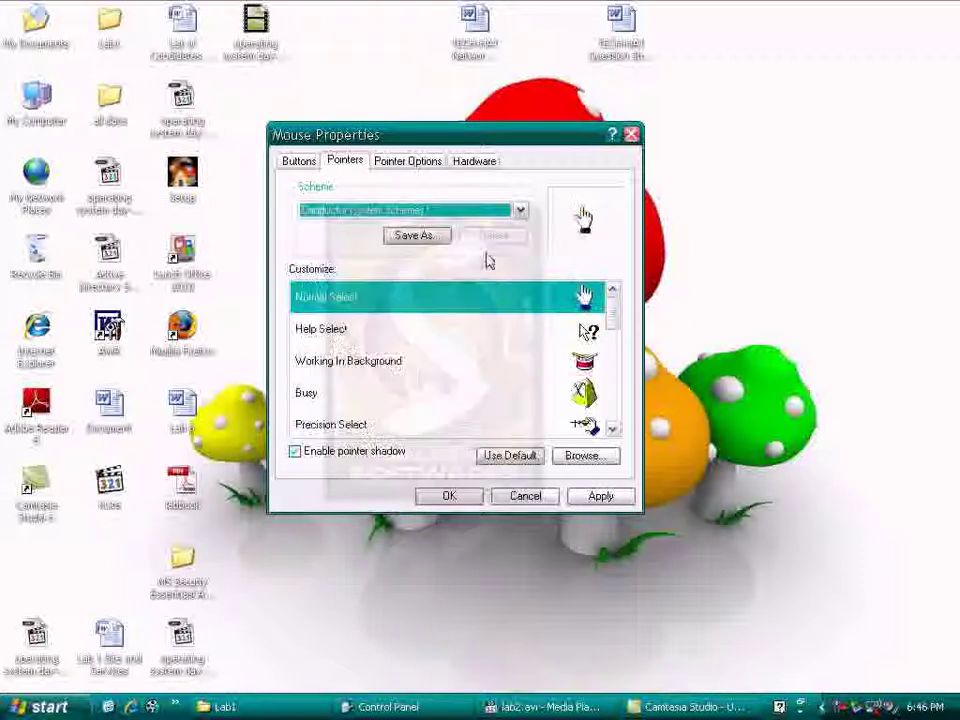
left_click(519, 212)
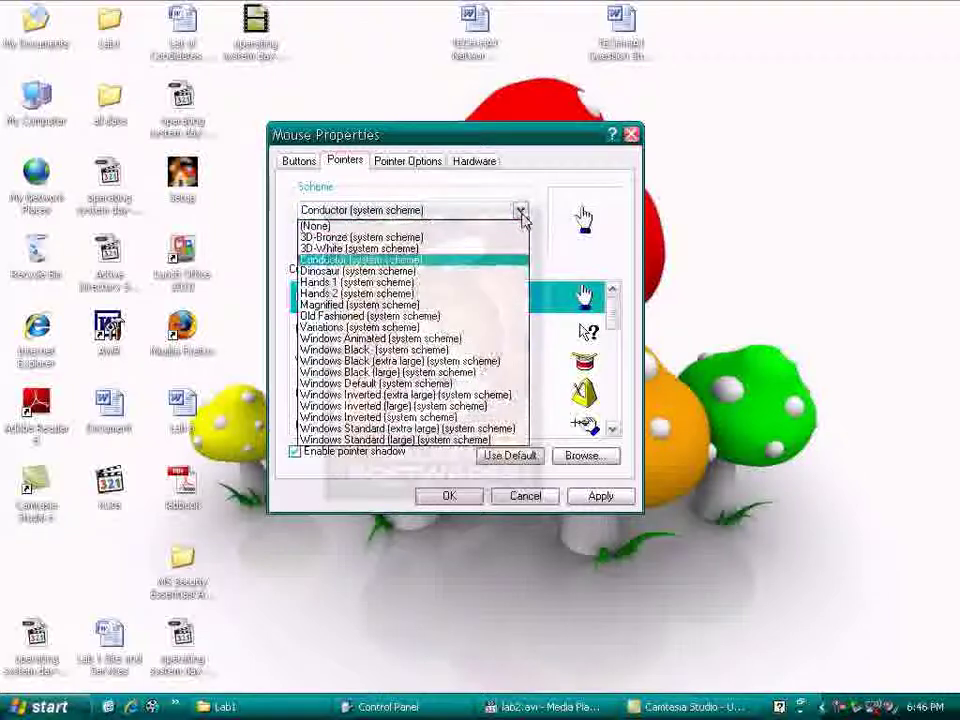
left_click(450, 291)
left_click(520, 210)
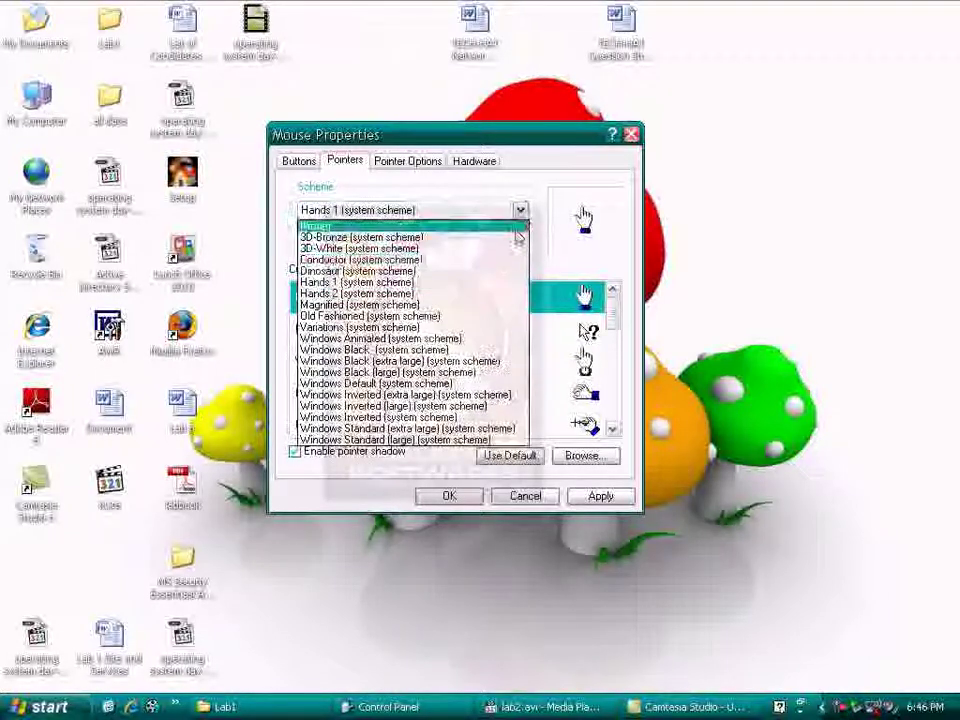
left_click(476, 302)
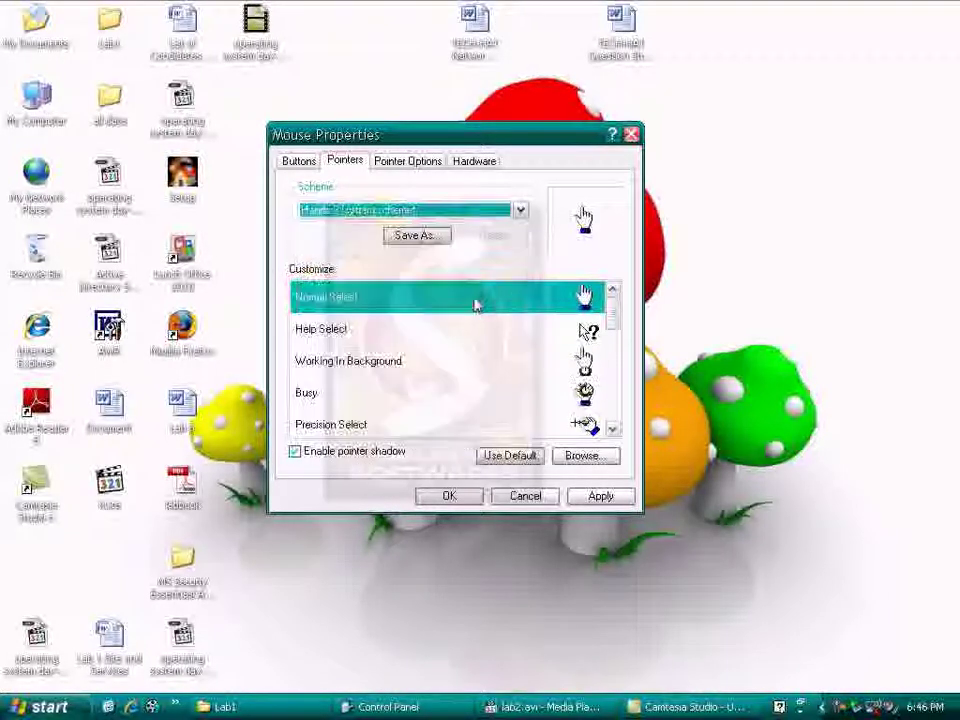
Step: Preview the Old Fashioned, Windows Black (extra large) and Windows Black (large) pointer schemes
left_click(520, 210)
left_click(470, 318)
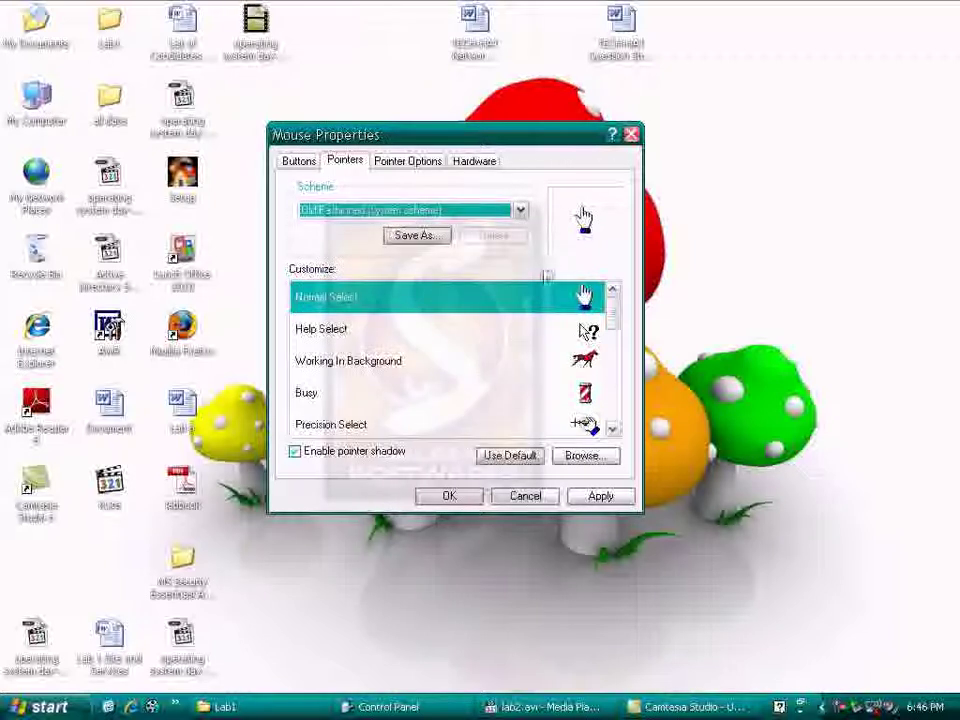
left_click(520, 210)
left_click(454, 360)
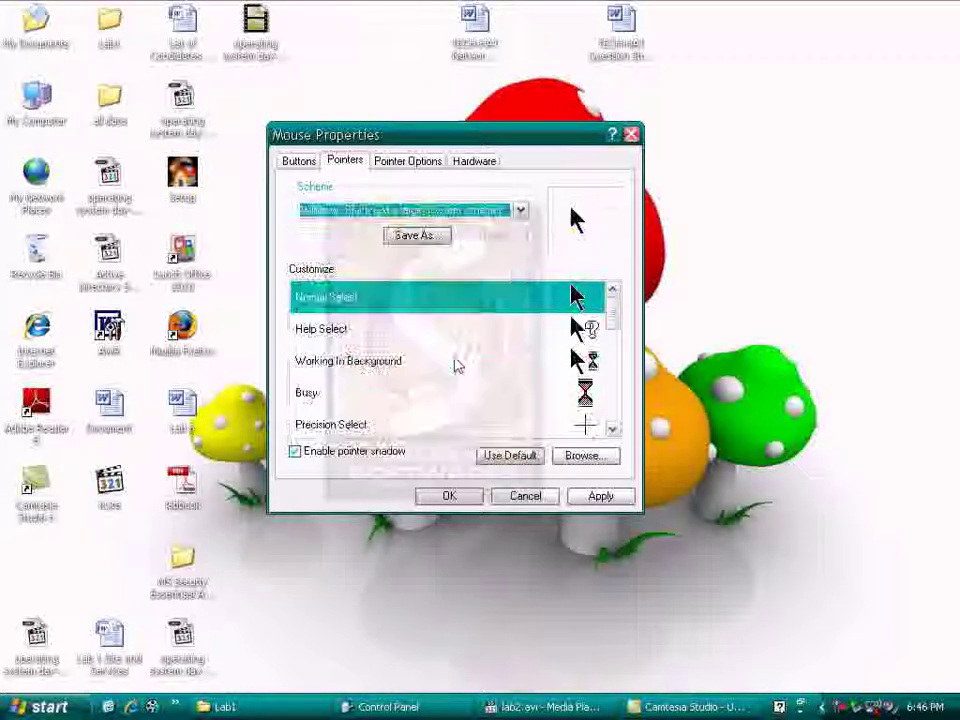
left_click(520, 210)
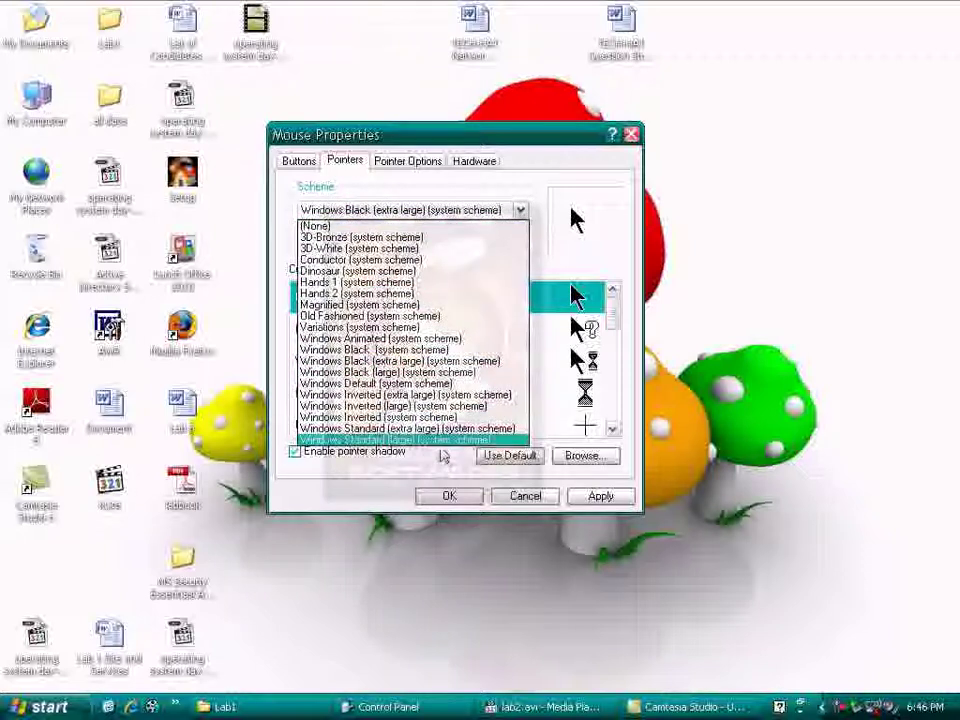
left_click(443, 455)
left_click(520, 210)
left_click(446, 378)
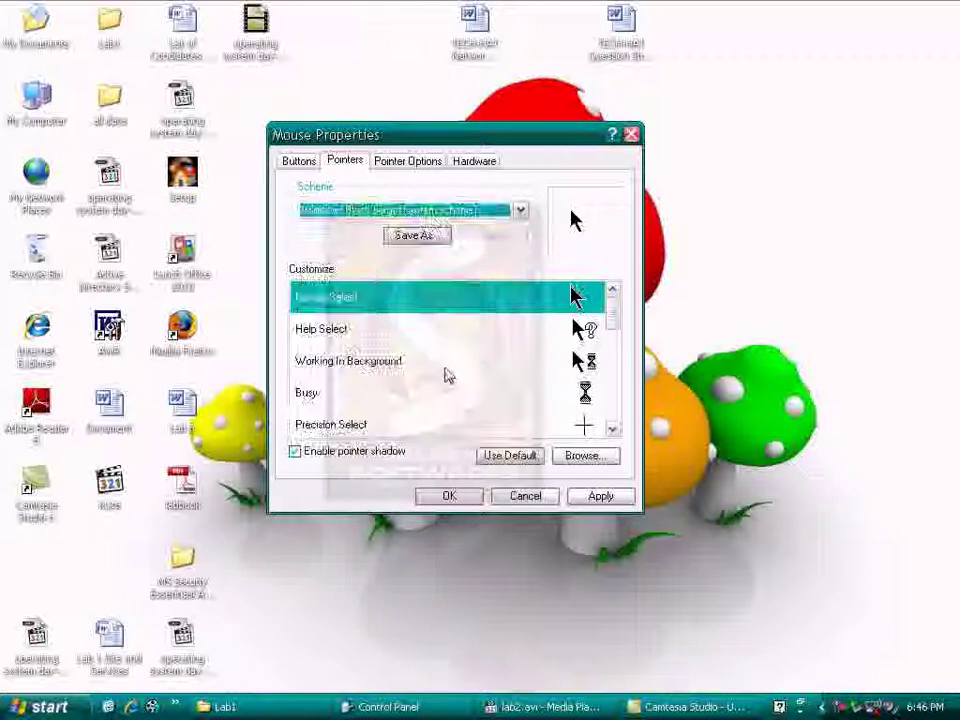
Step: Select the Old Fashioned pointer scheme, view its Working In Background cursor, then apply the scheme and close the mouse properties
left_click(520, 210)
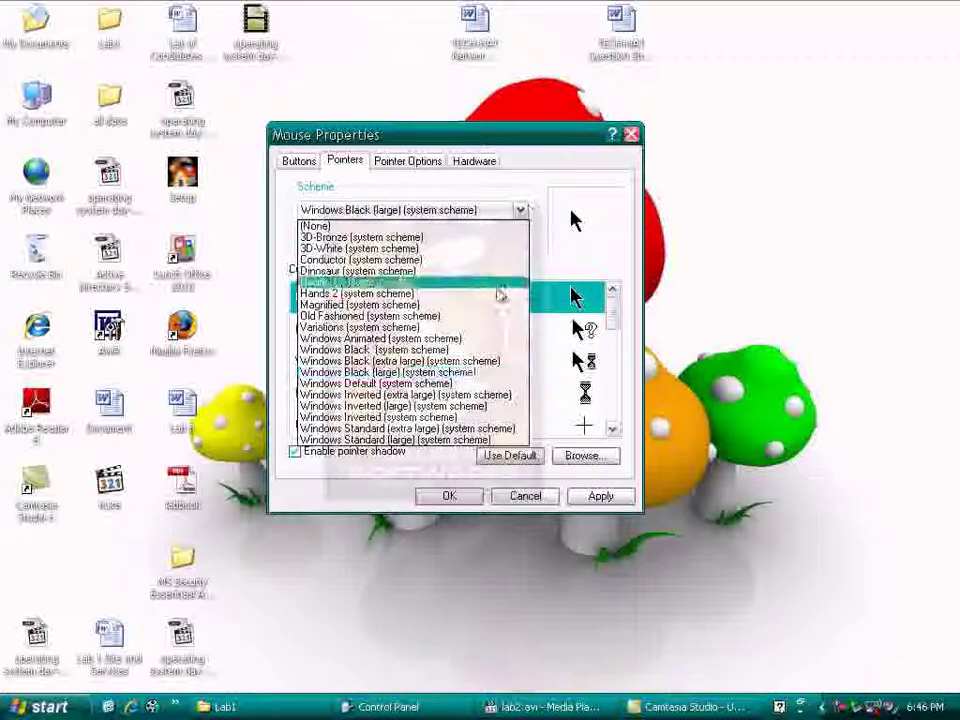
left_click(478, 317)
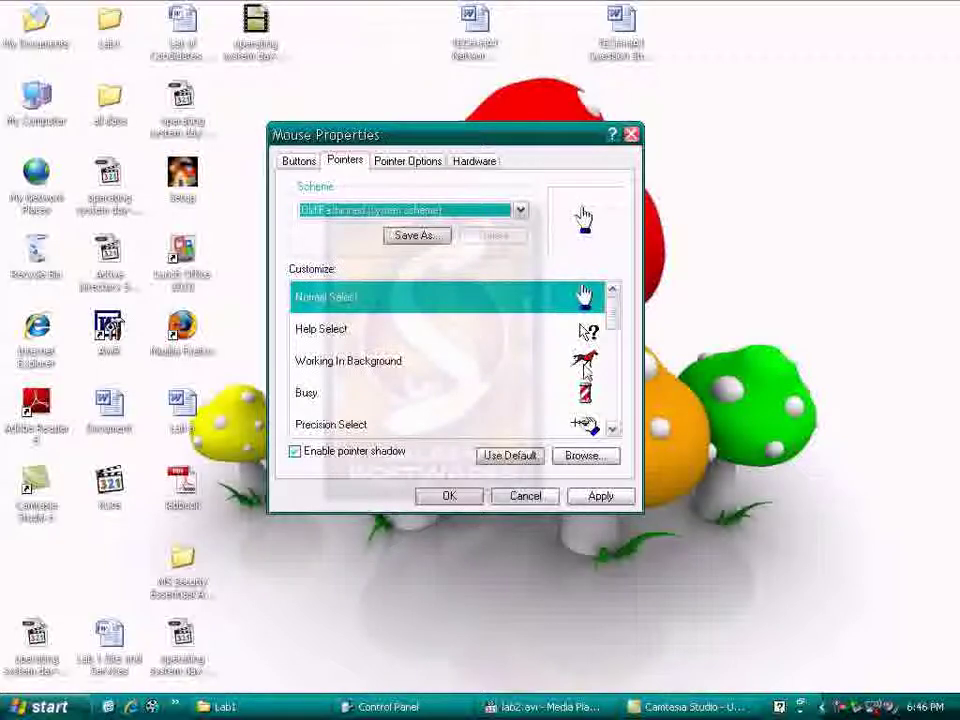
left_click(584, 362)
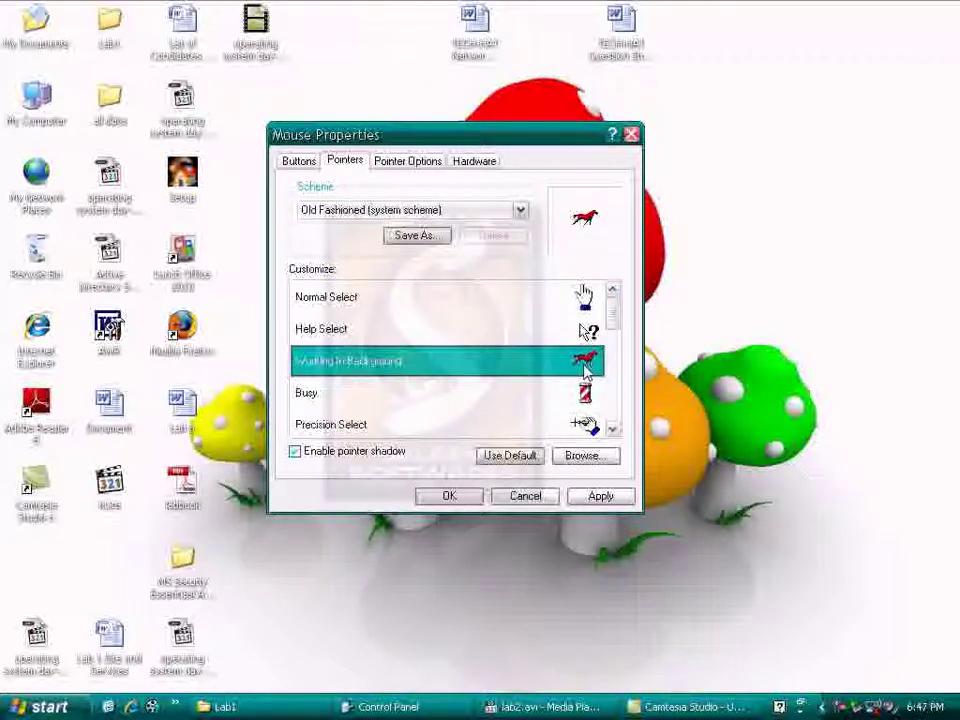
double_click(584, 364)
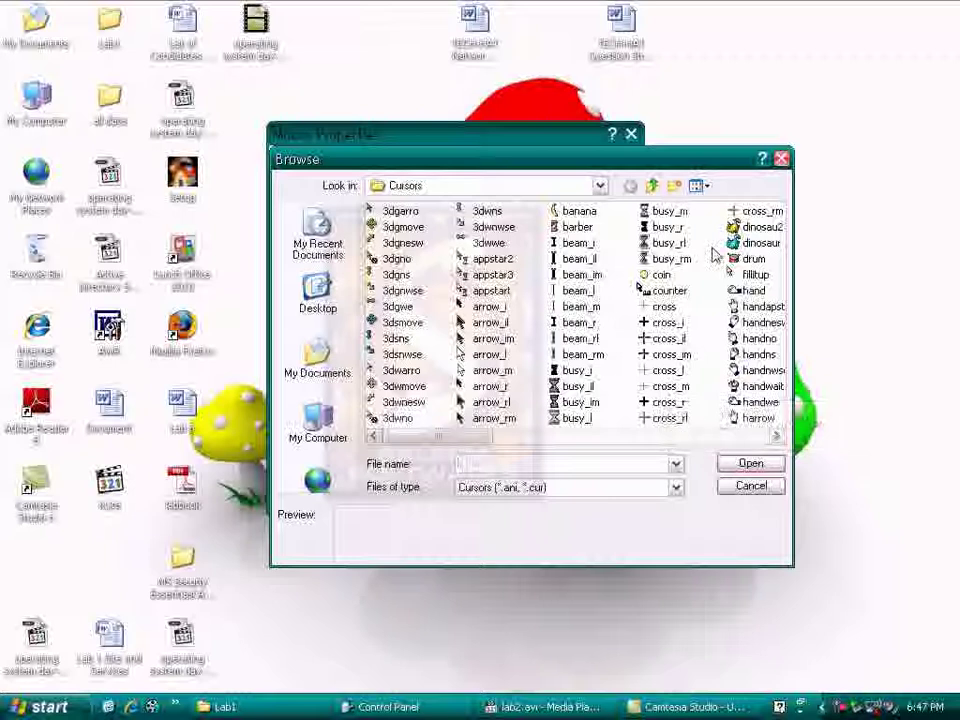
left_click(781, 161)
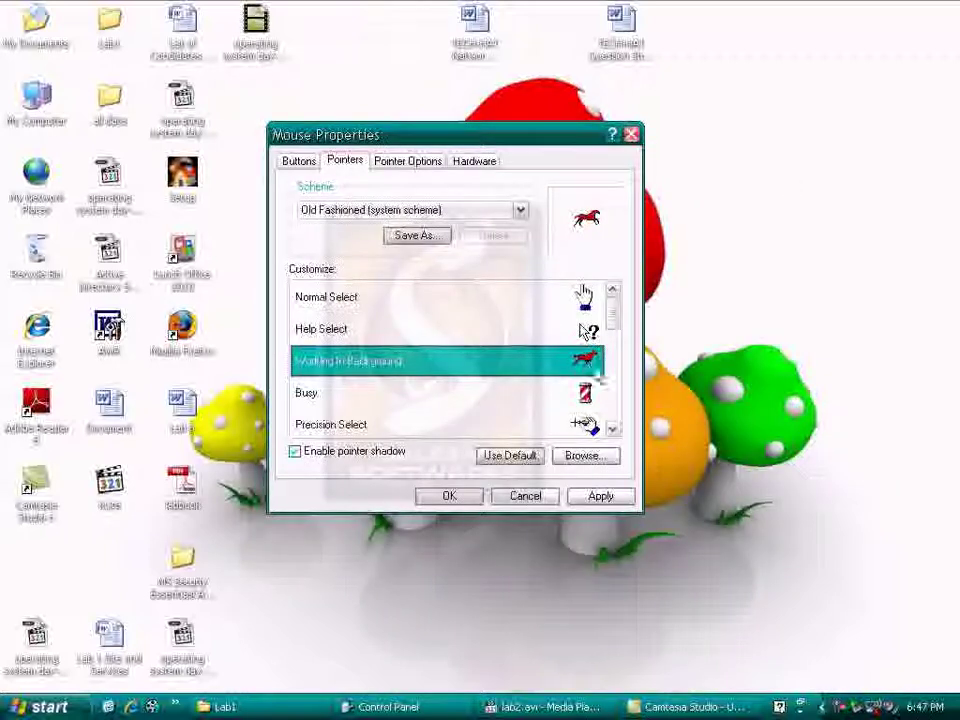
left_click(603, 500)
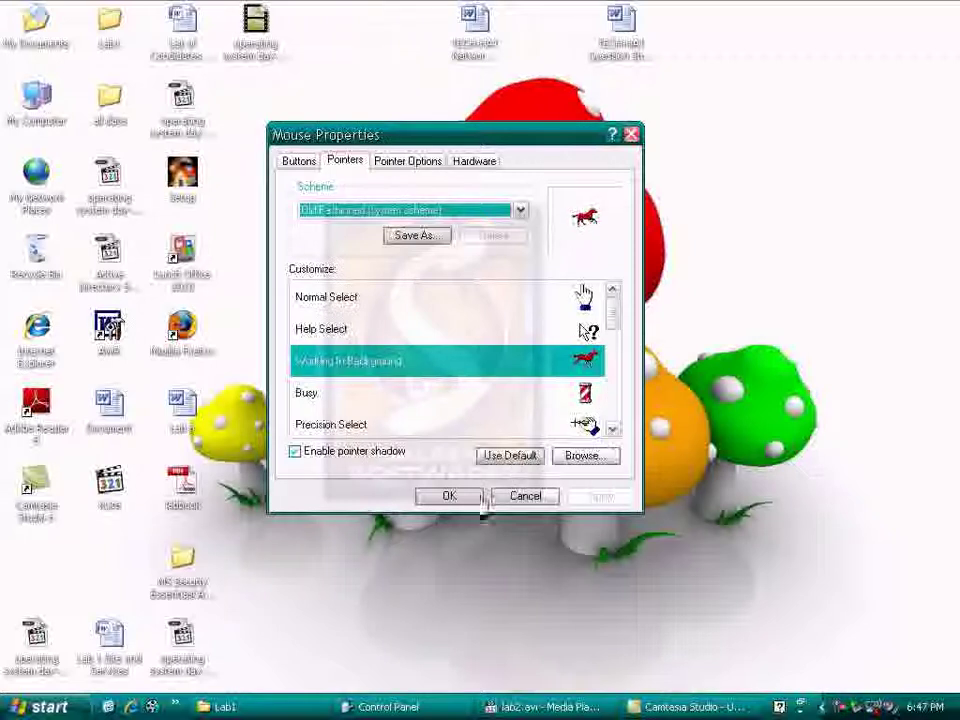
left_click(452, 498)
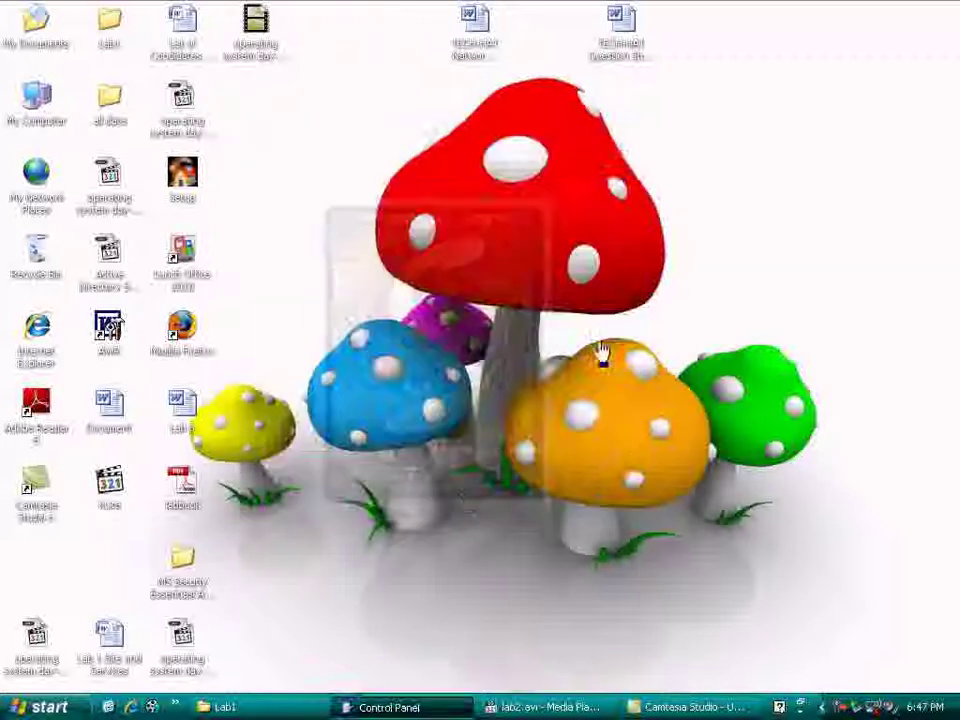
Step: Refresh the desktop repeatedly to try out the Old Fashioned pointers
right_click(551, 277)
left_click(575, 290)
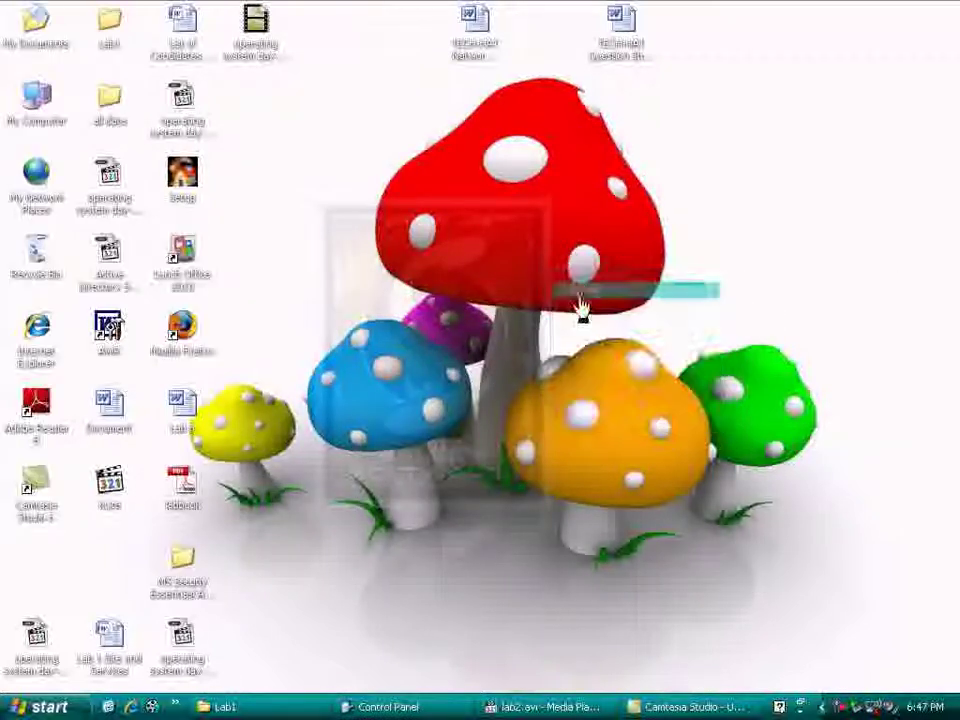
right_click(412, 263)
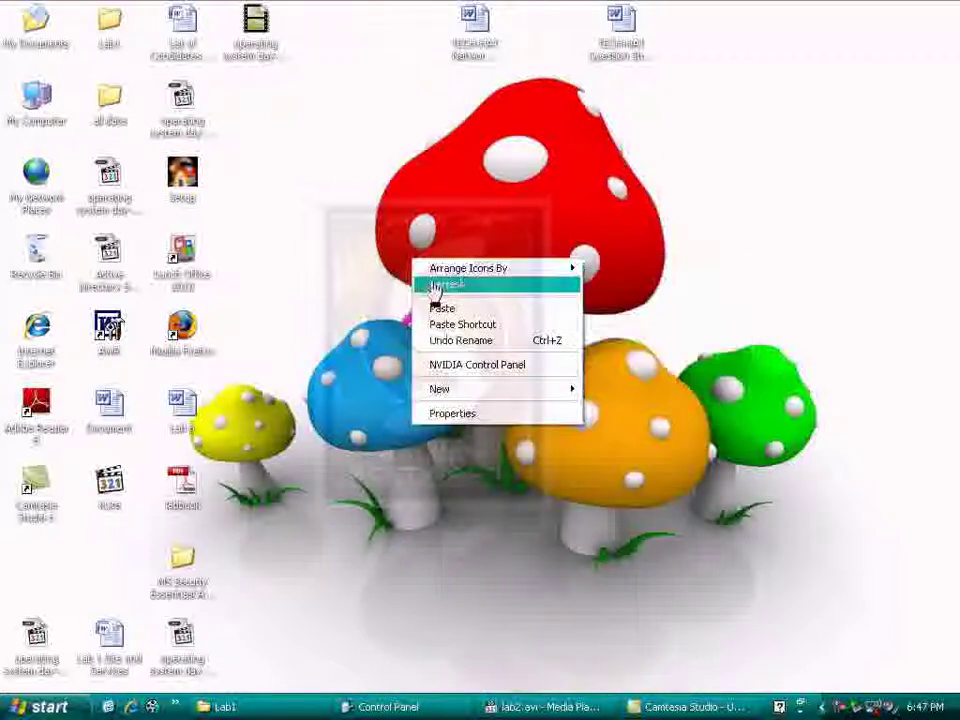
left_click(429, 284)
right_click(433, 283)
left_click(452, 306)
Step: Open Control Panel and open the Fonts folder twice to check how the pointer looks while it loads
left_click(40, 707)
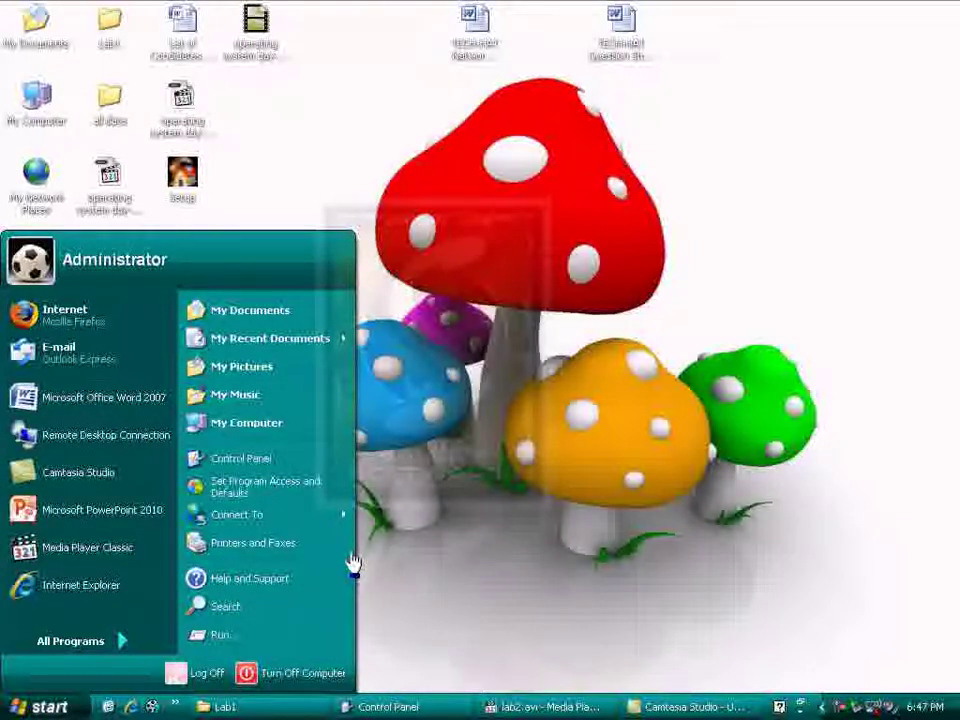
left_click(288, 457)
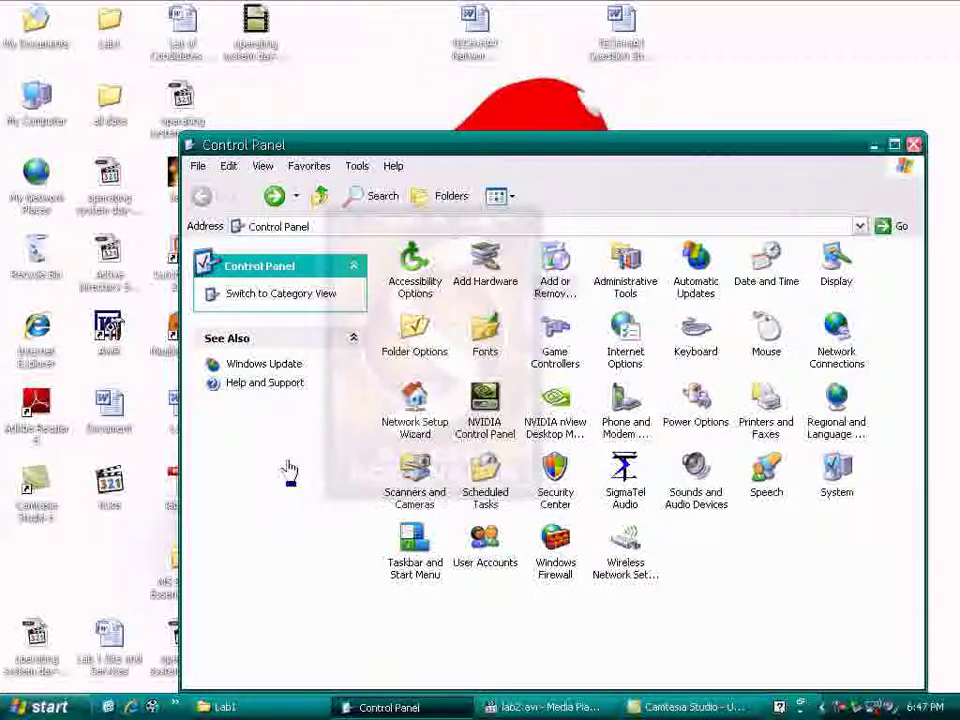
double_click(490, 356)
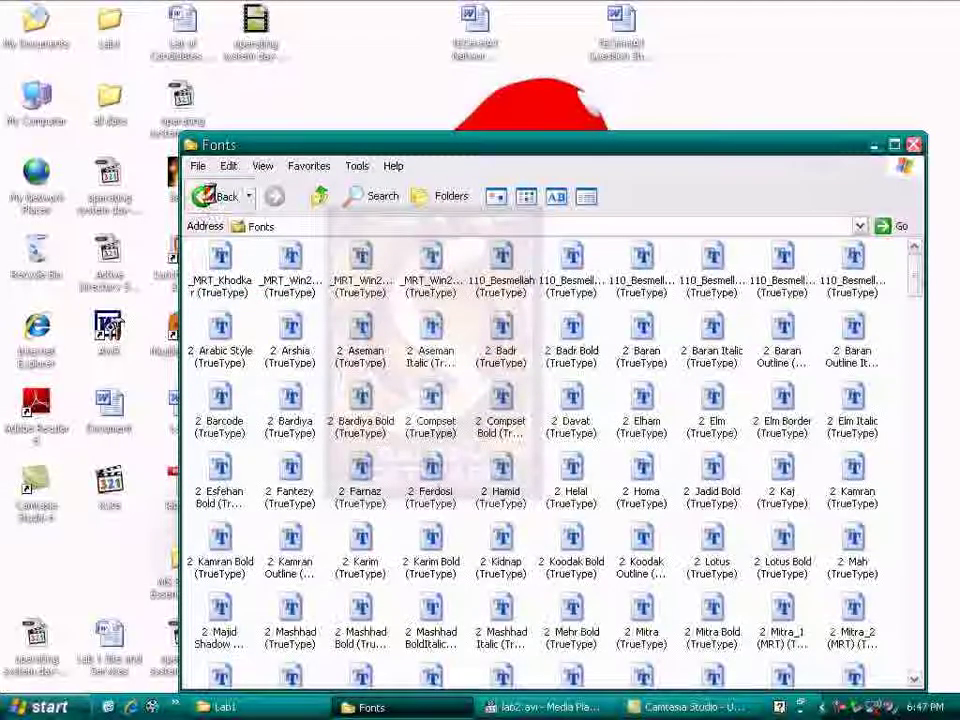
left_click(205, 196)
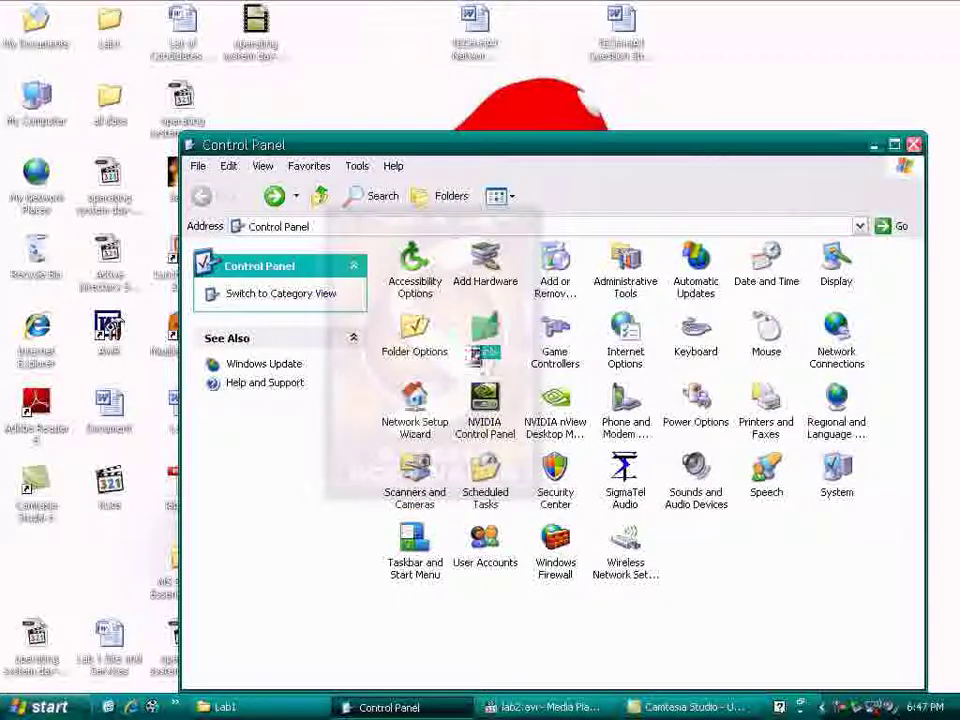
double_click(479, 353)
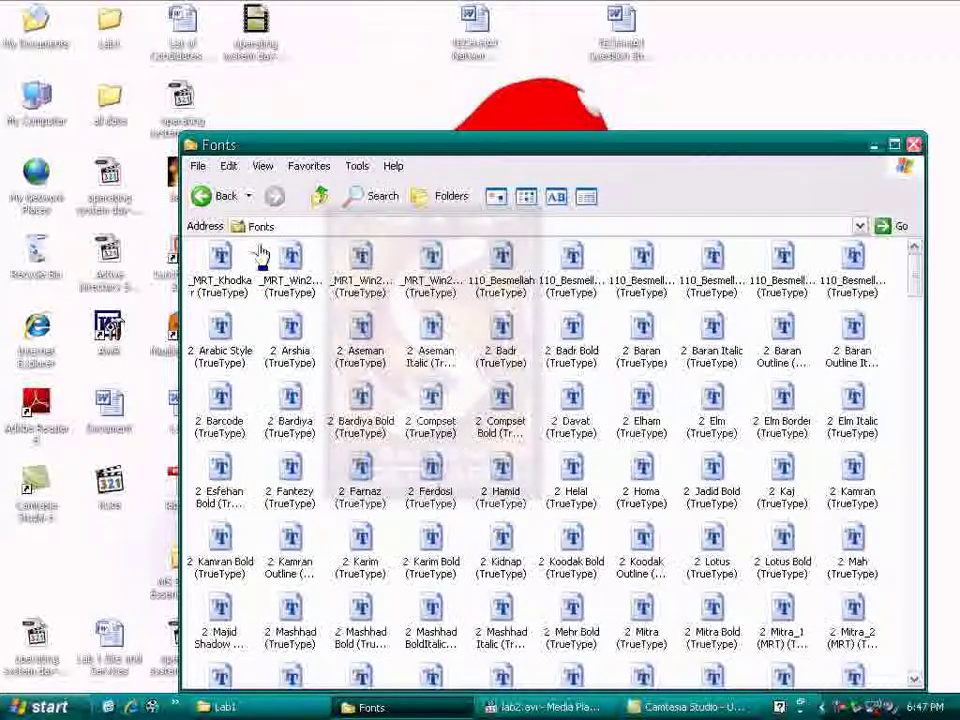
Step: Return to a maximized Control Panel and look through the Old Fashioned scheme's pointers in the mouse properties
left_click(212, 196)
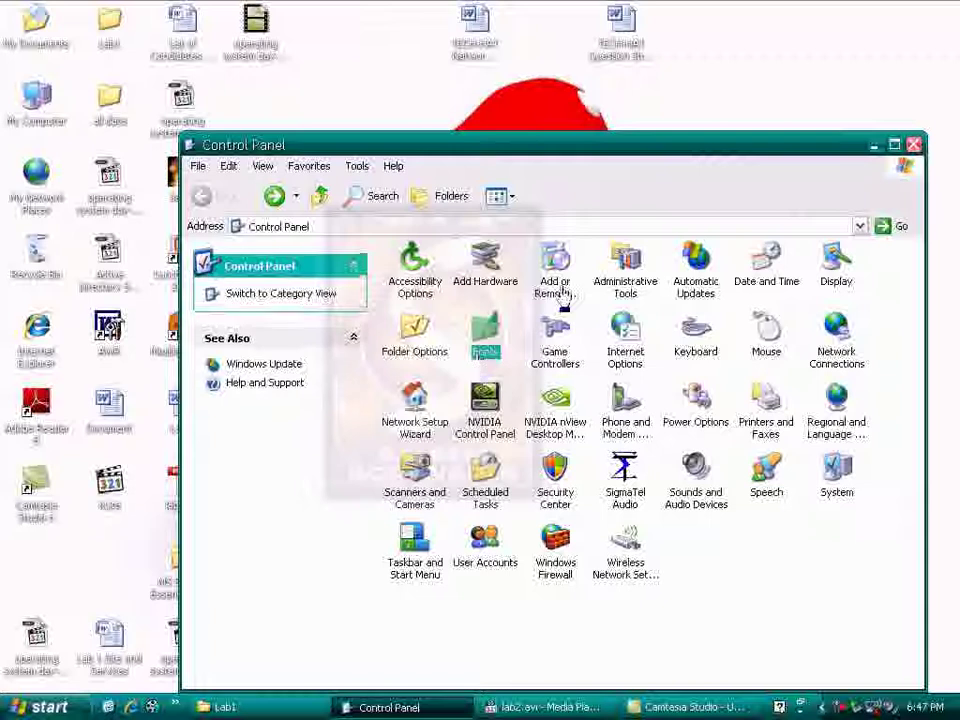
double_click(617, 150)
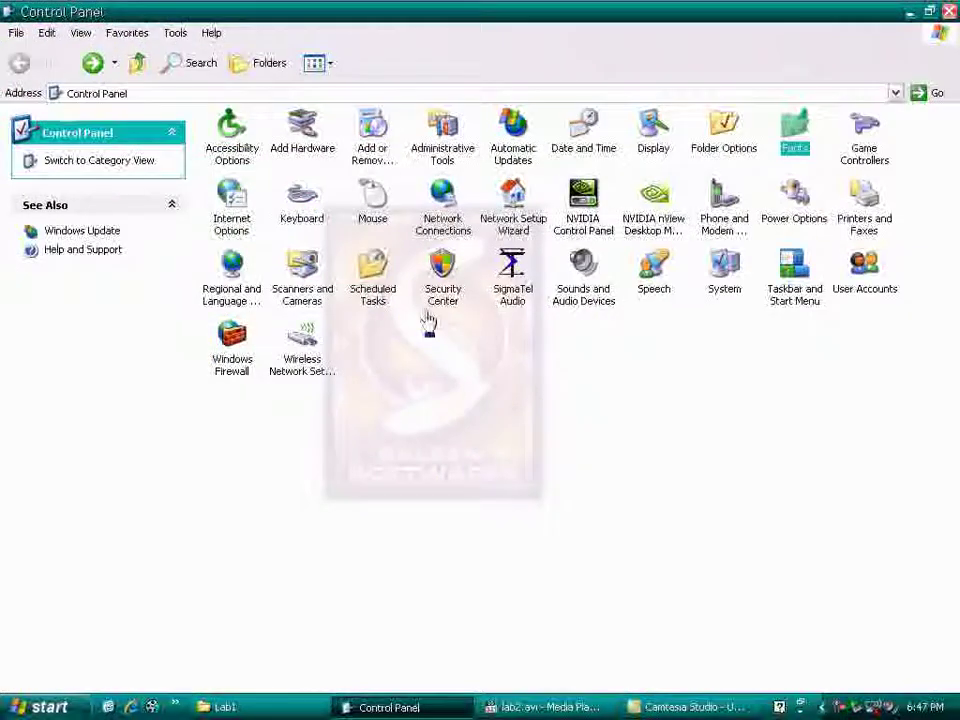
double_click(380, 212)
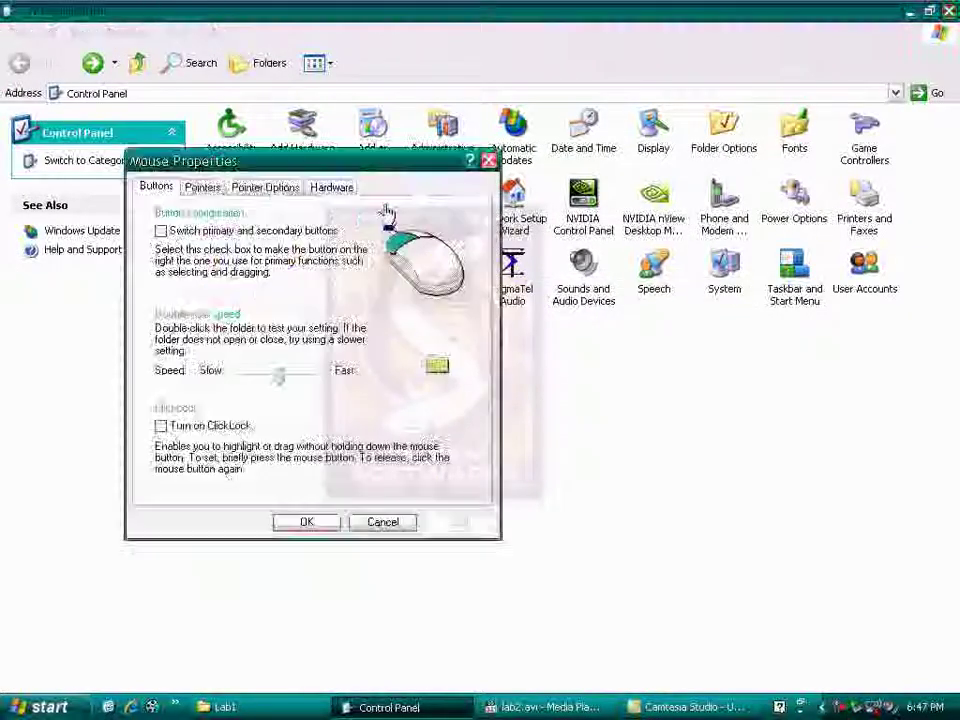
left_click(204, 187)
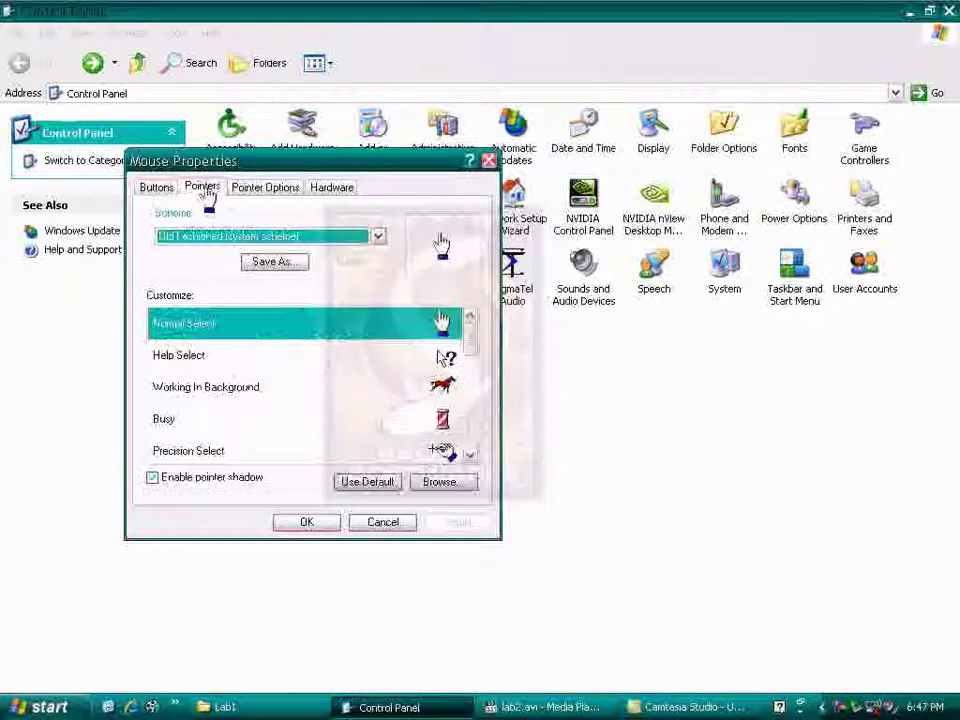
scroll(473, 457, "down", 4)
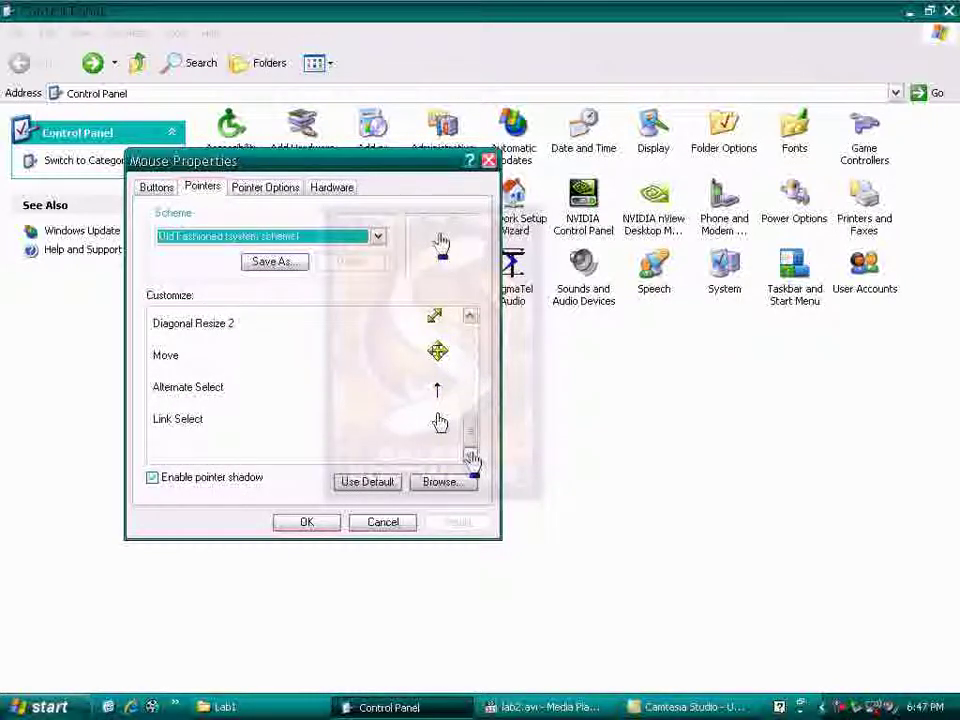
left_click_drag(471, 454, 470, 372)
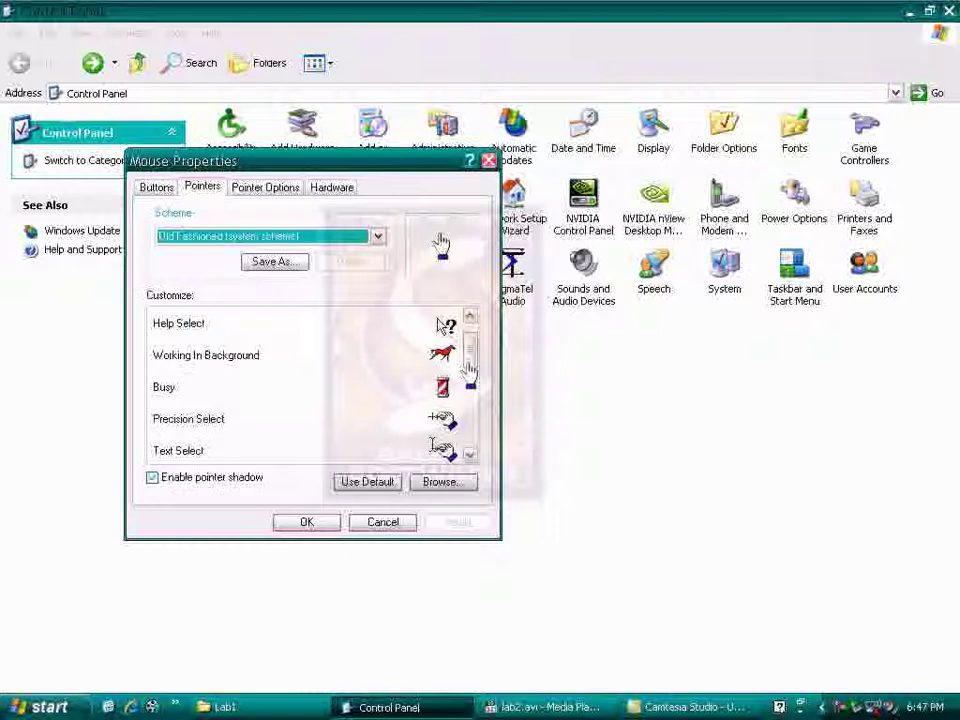
Step: Browse the cursor files and try a horizontal double-arrow cursor for the Busy pointer
double_click(447, 390)
left_click(432, 382)
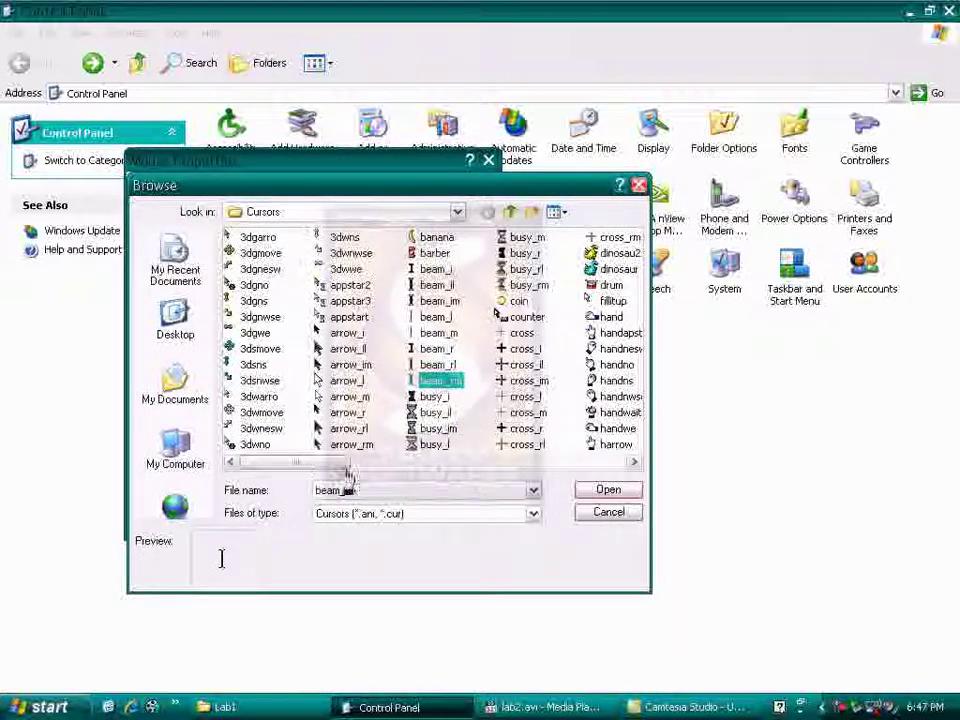
left_click_drag(315, 462, 530, 470)
double_click(521, 396)
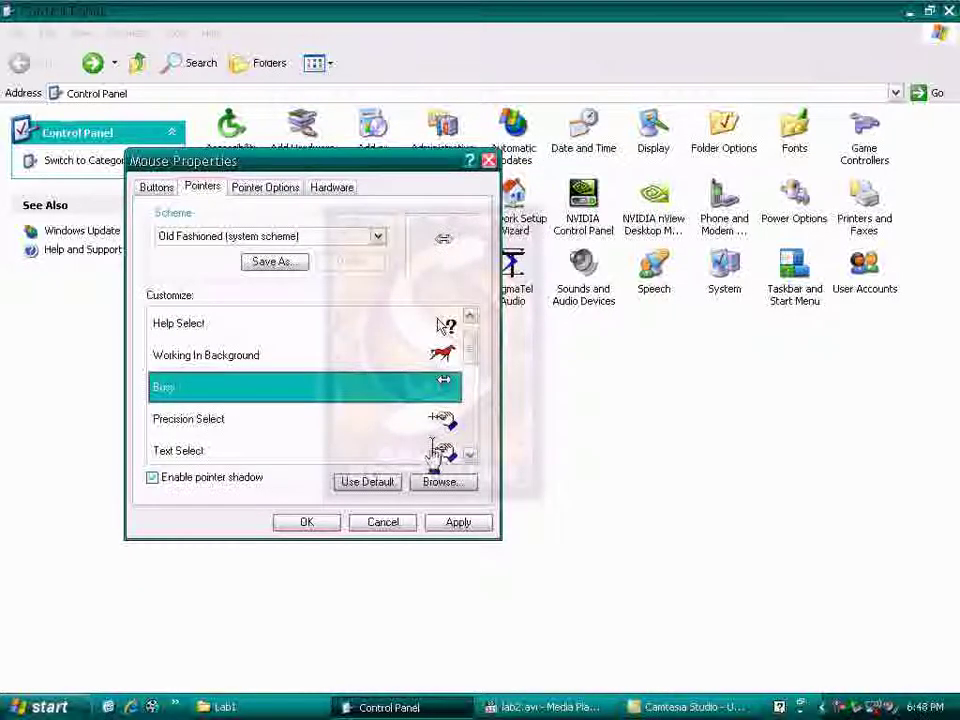
Step: Assign the dinosaur cursor file to the Busy pointer and apply the change
double_click(432, 390)
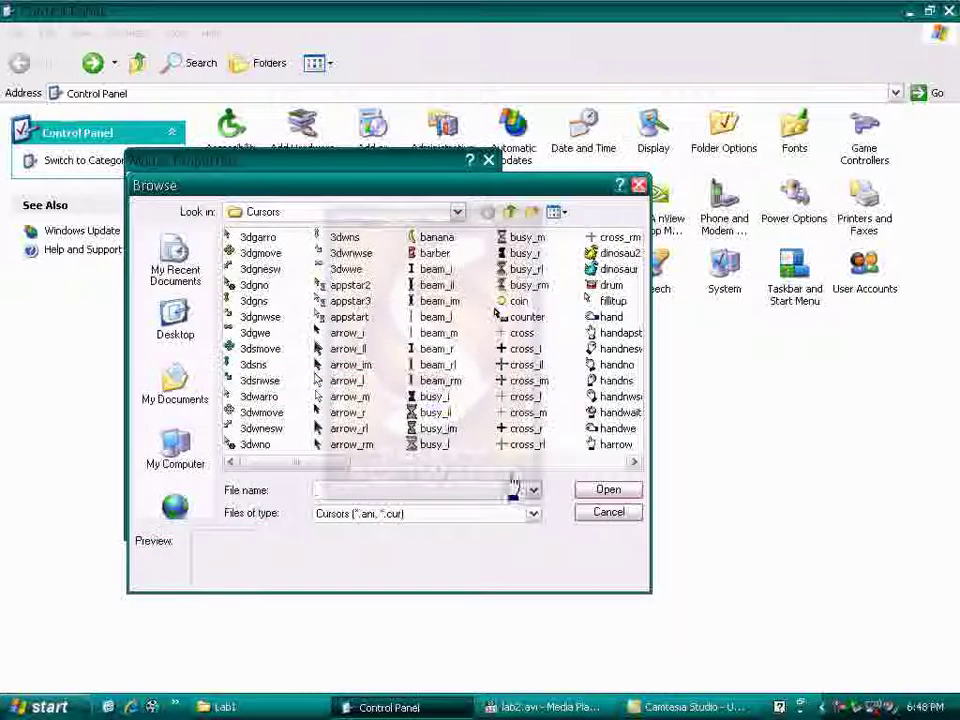
double_click(613, 270)
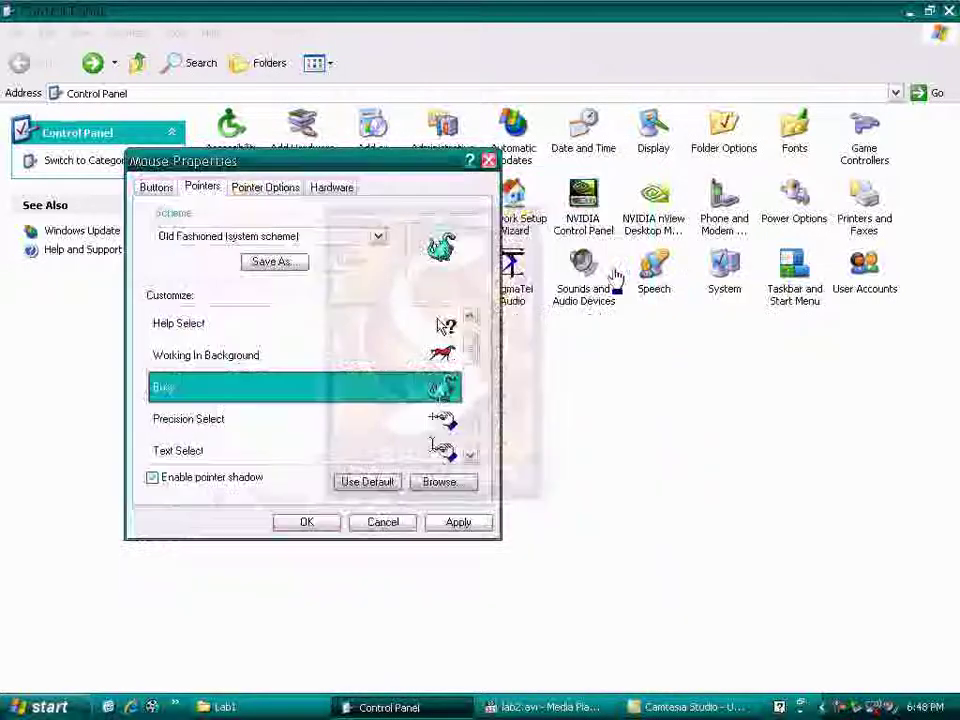
left_click(445, 521)
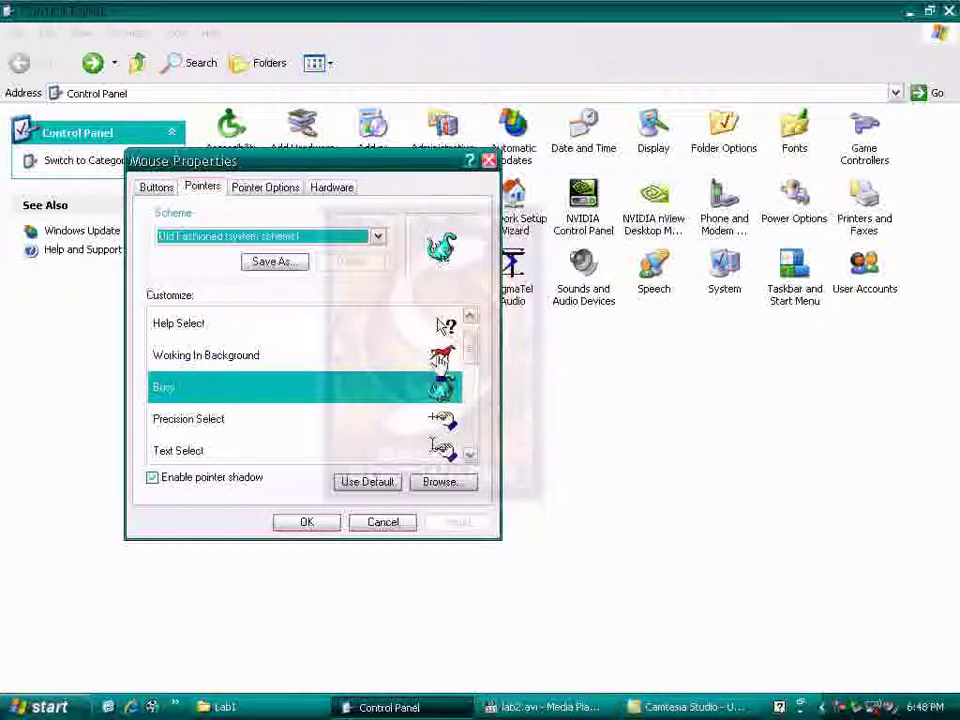
Step: Assign the dinosau2 cursor file to the Link Select pointer, apply it and close the mouse properties
left_click(440, 357)
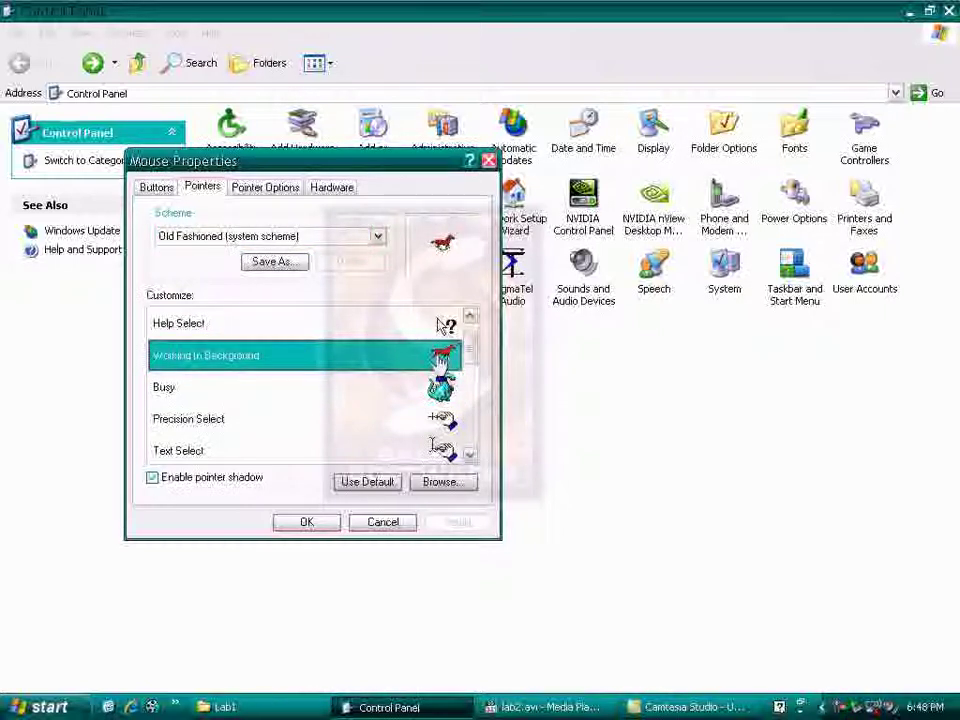
left_click(470, 455)
left_click(470, 455)
left_click(470, 455)
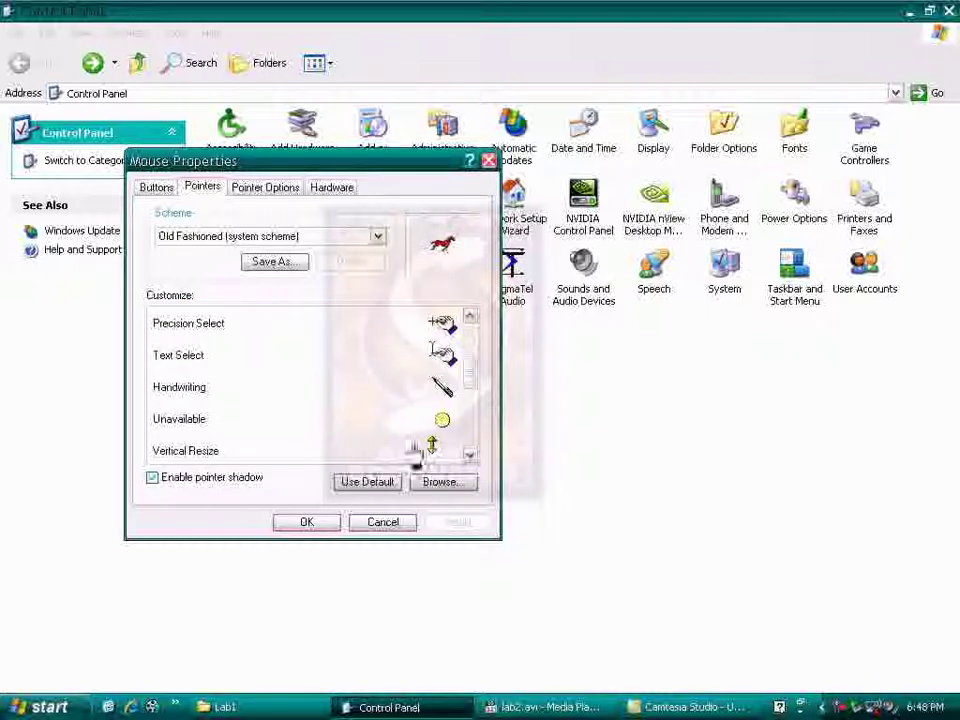
scroll(474, 468, "down", 2)
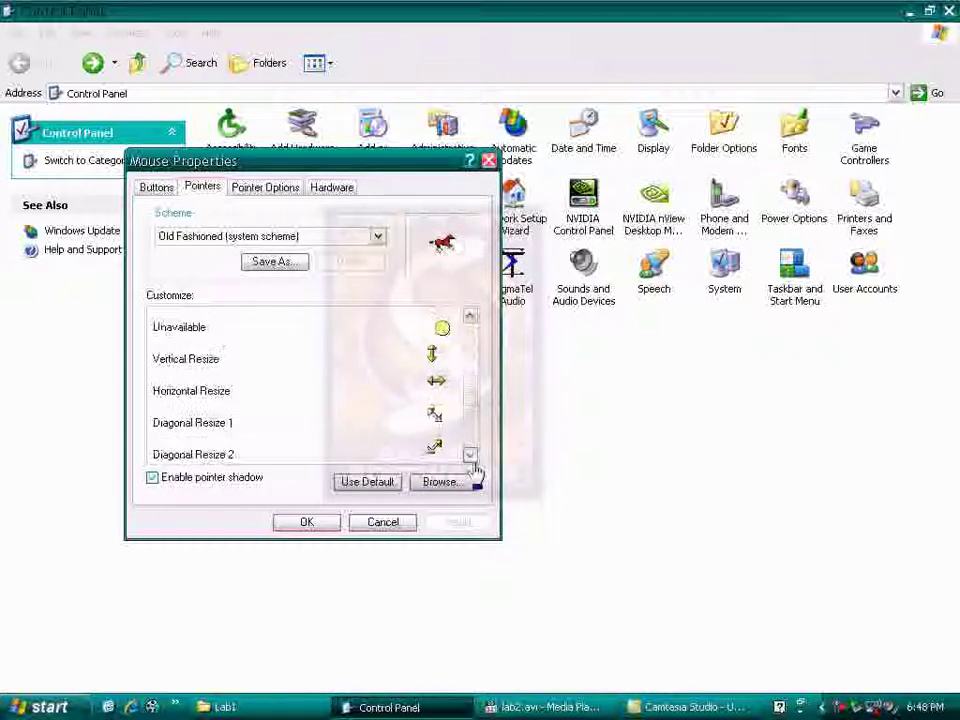
scroll(474, 468, "down", 2)
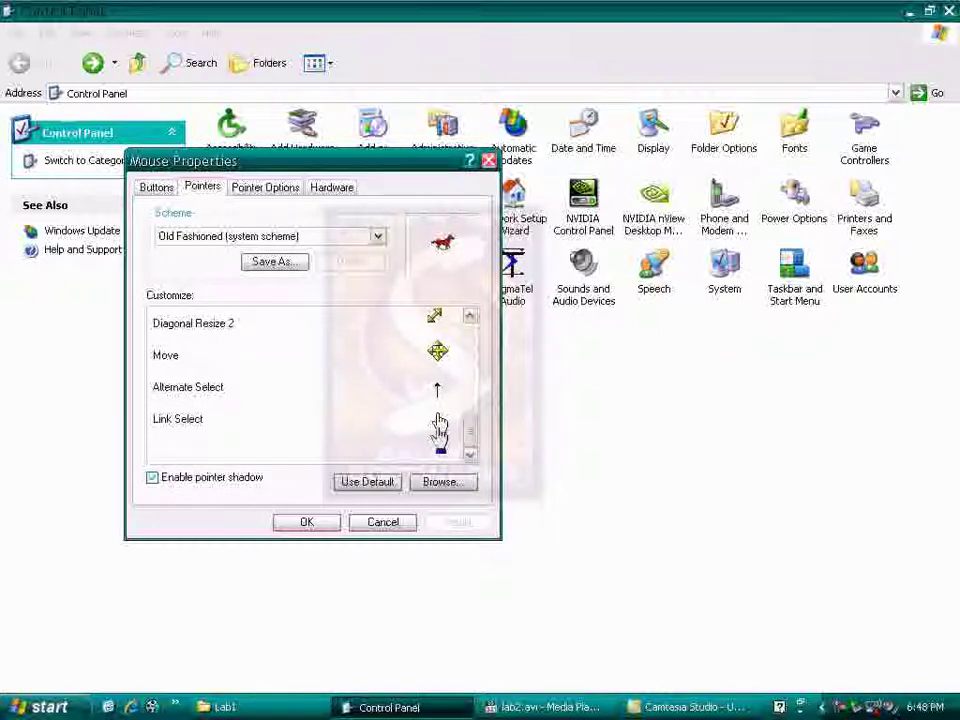
double_click(437, 418)
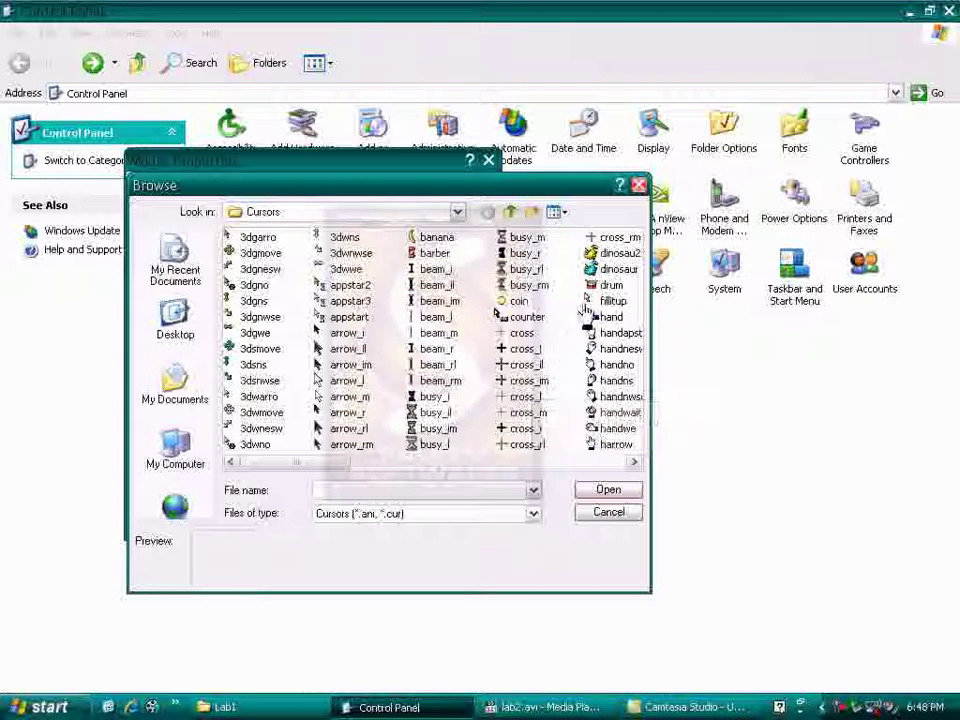
double_click(606, 256)
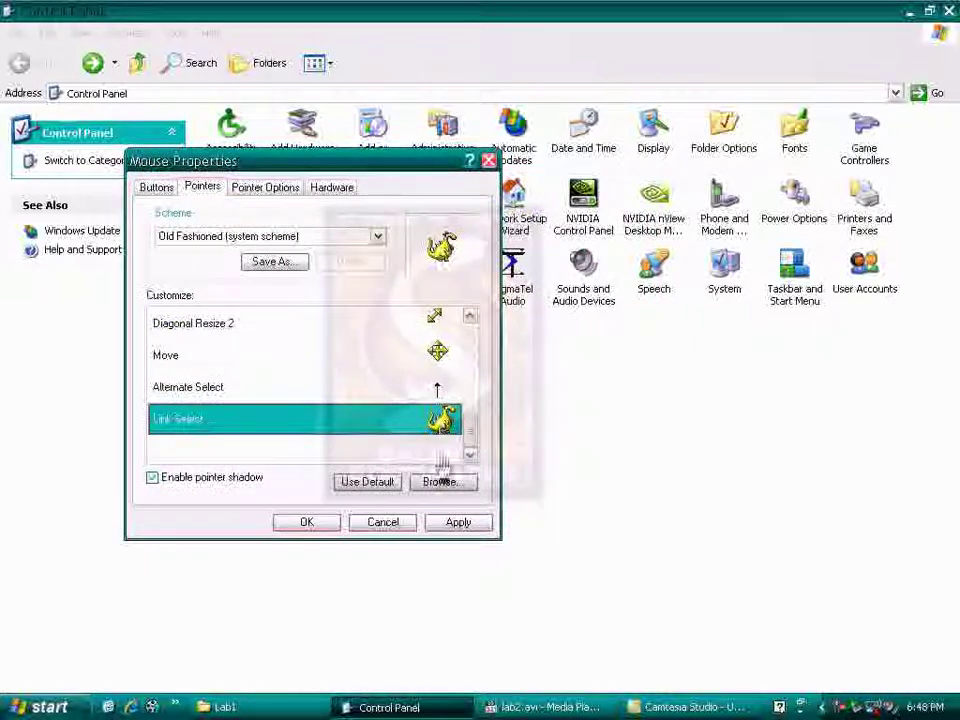
left_click(450, 522)
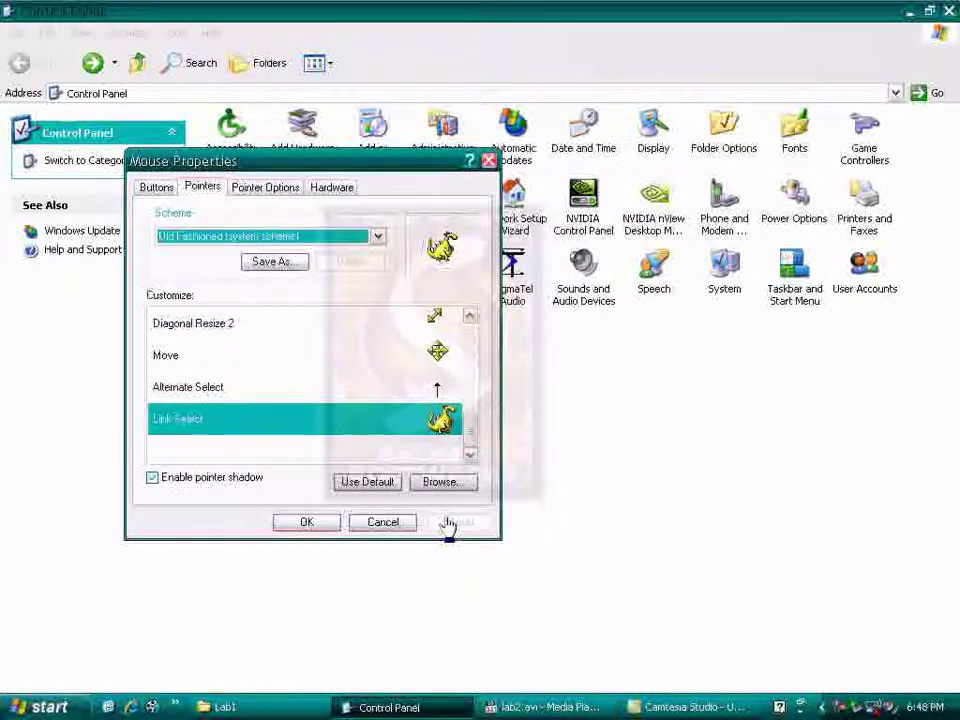
left_click(285, 524)
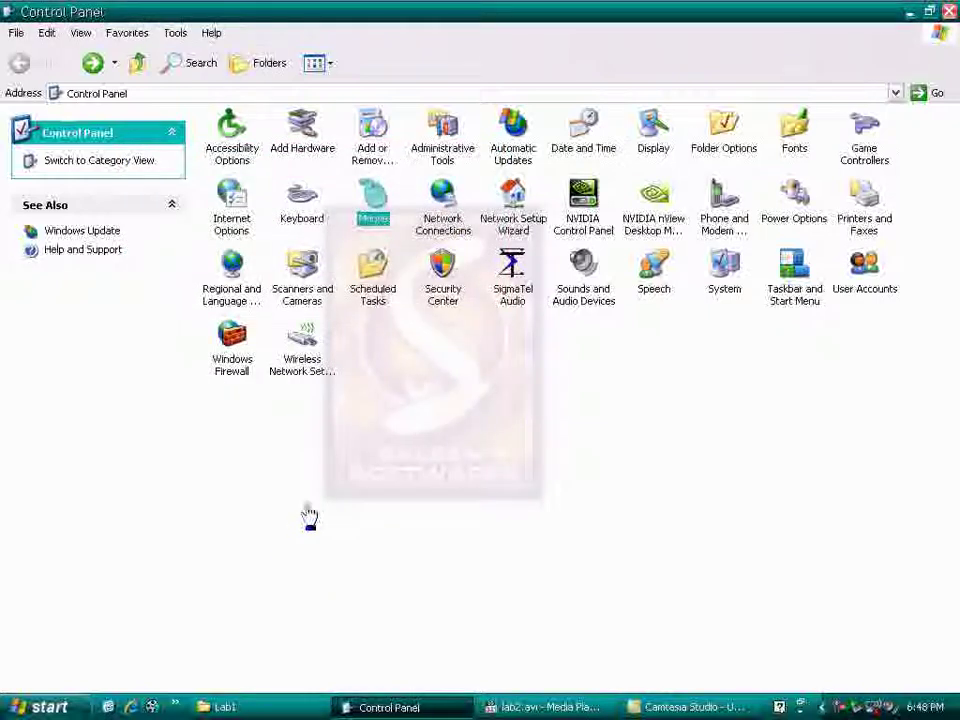
Step: Open and leave Scheduled Tasks and Folder Options to try out the customized pointers
double_click(370, 263)
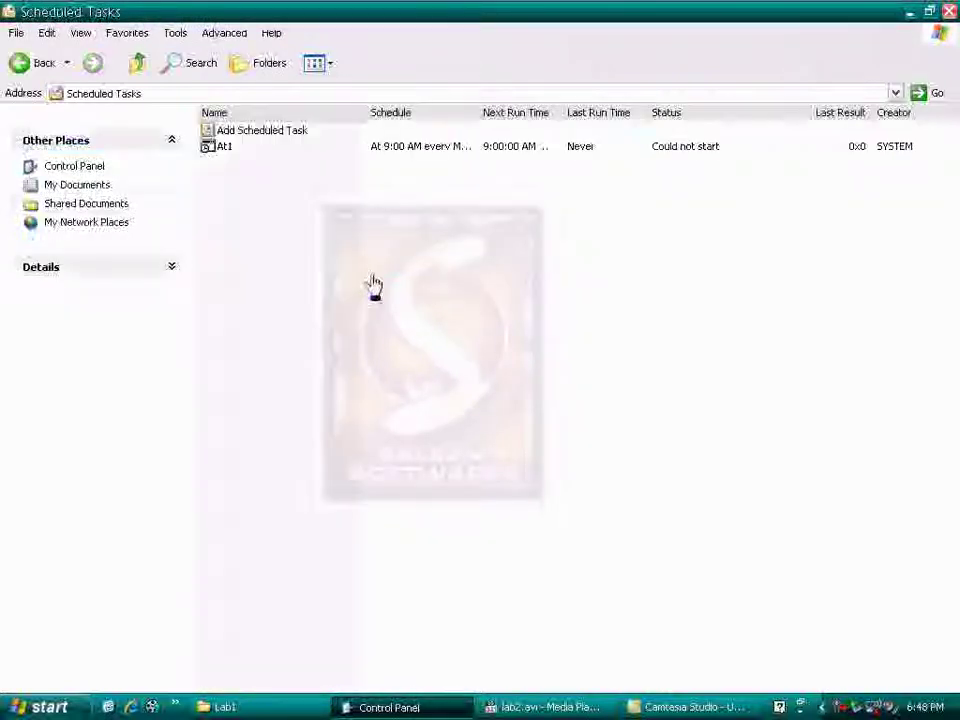
left_click(21, 62)
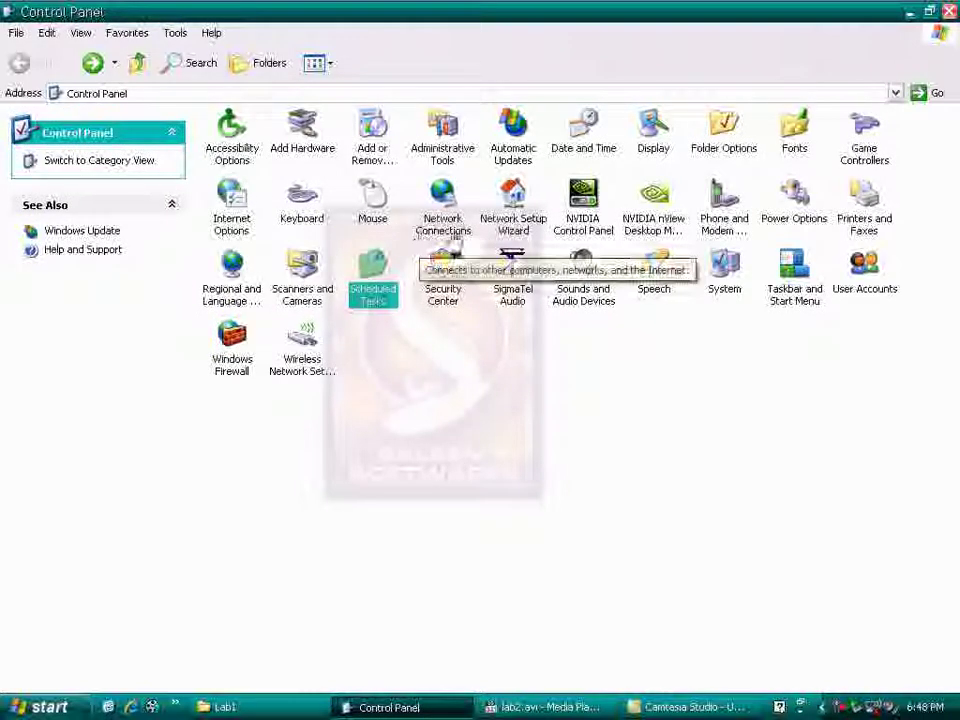
double_click(724, 135)
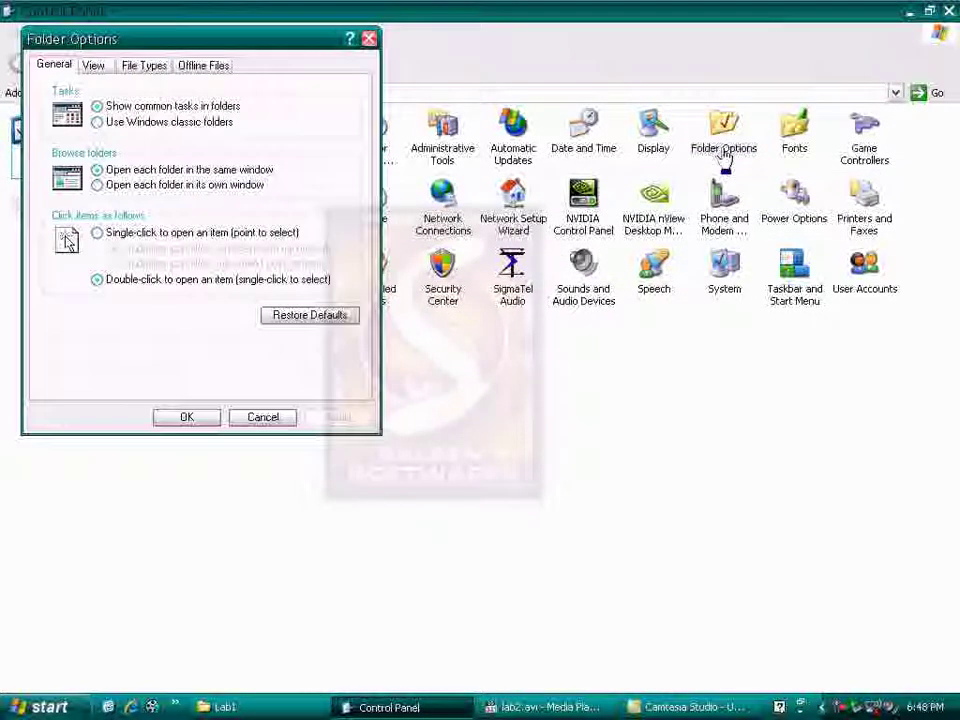
left_click(262, 417)
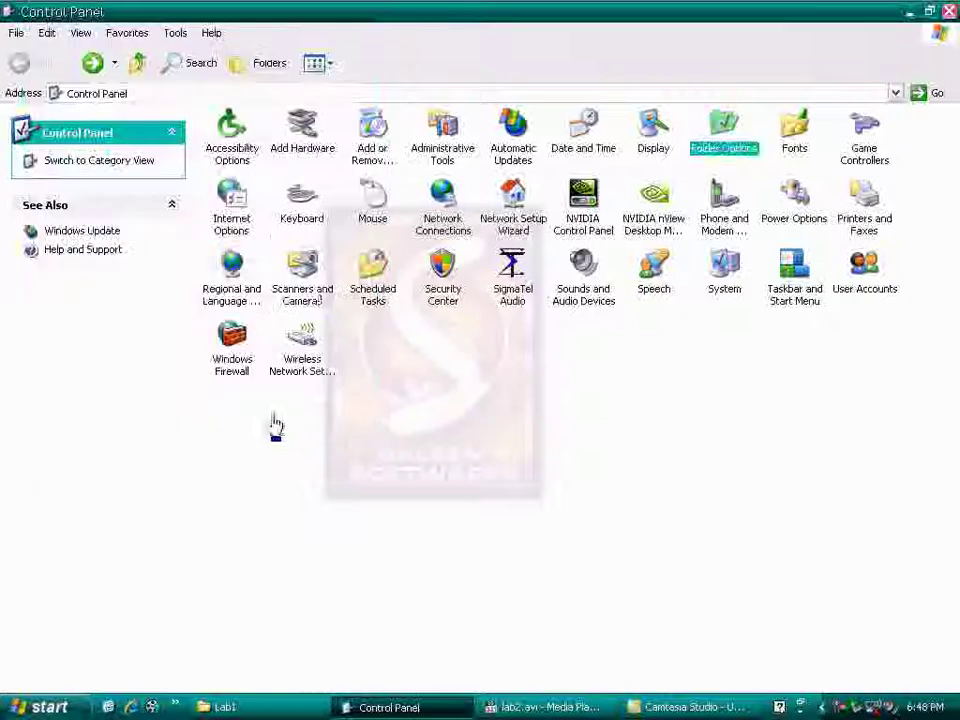
Step: Reopen the mouse properties, review the customized pointer list and apply the (None) pointer scheme
double_click(372, 200)
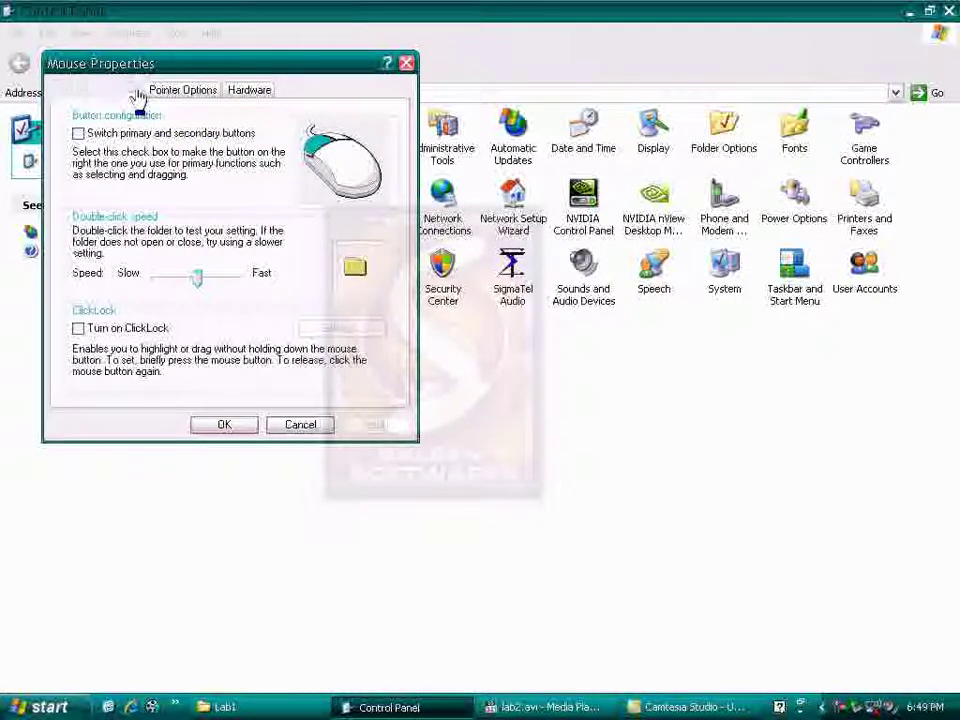
left_click(125, 90)
left_click_drag(386, 221, 390, 316)
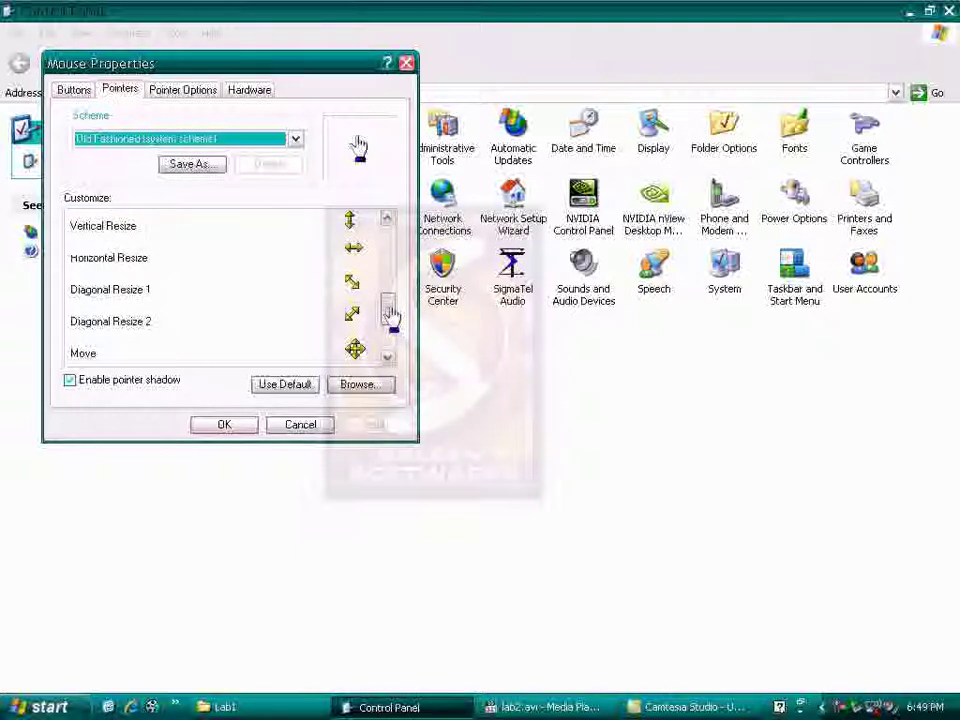
left_click_drag(390, 316, 393, 233)
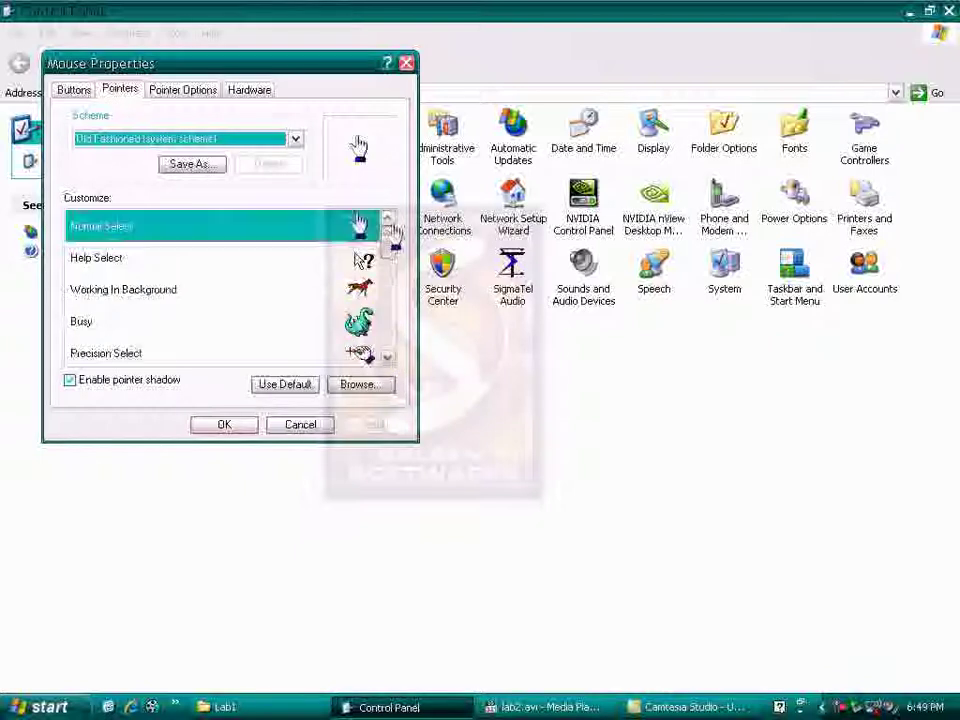
left_click(258, 140)
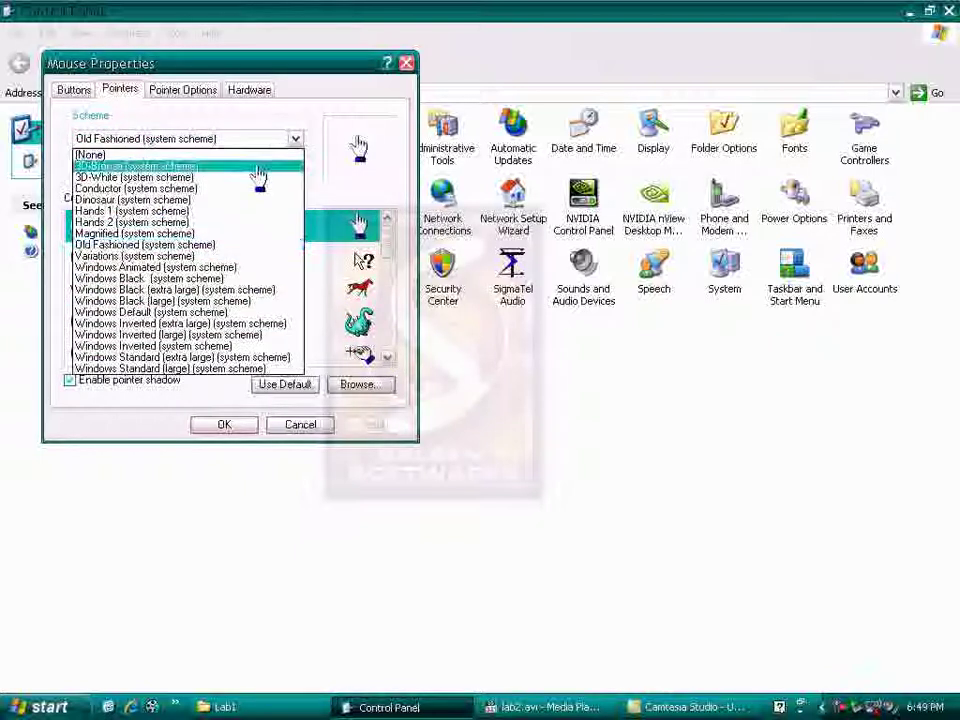
left_click(257, 155)
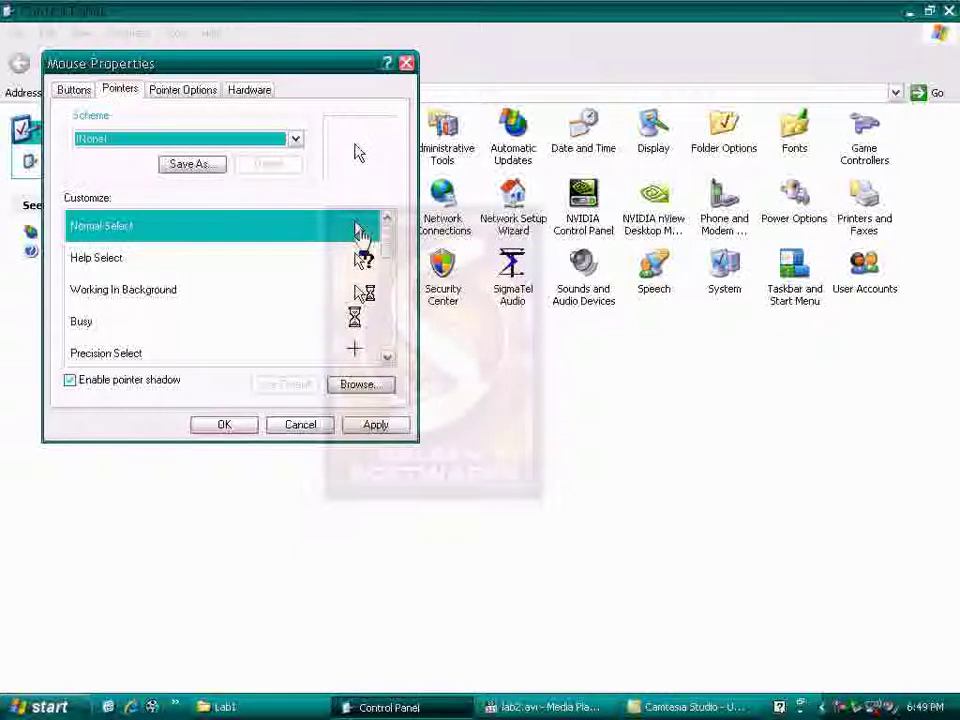
left_click(375, 427)
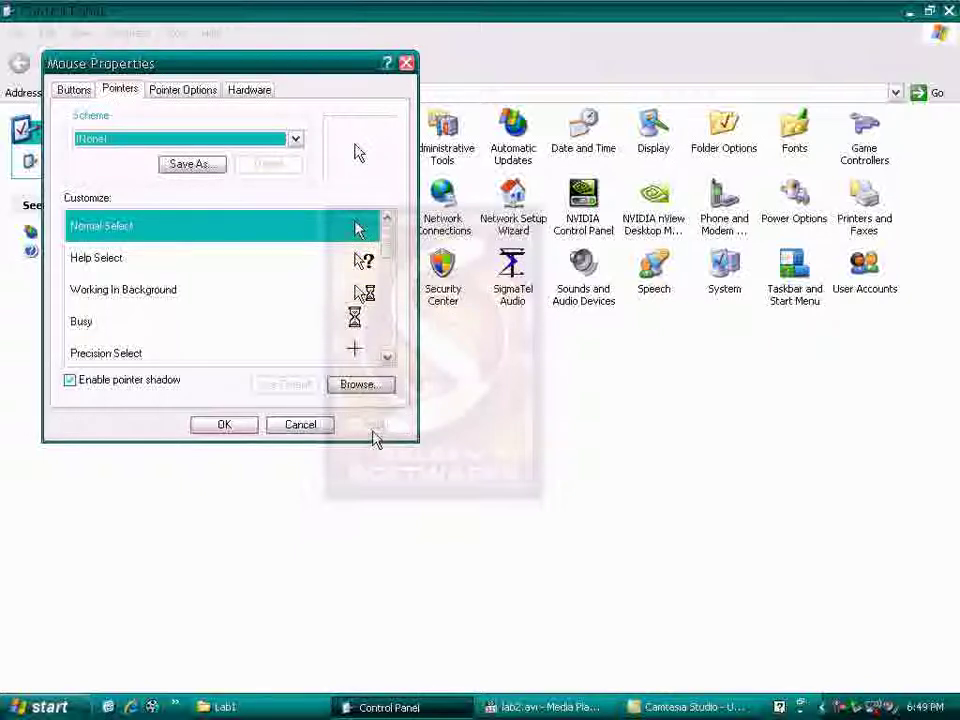
Step: Assign the drum cursor file to the Normal Select pointer, apply it and close the mouse properties
double_click(300, 229)
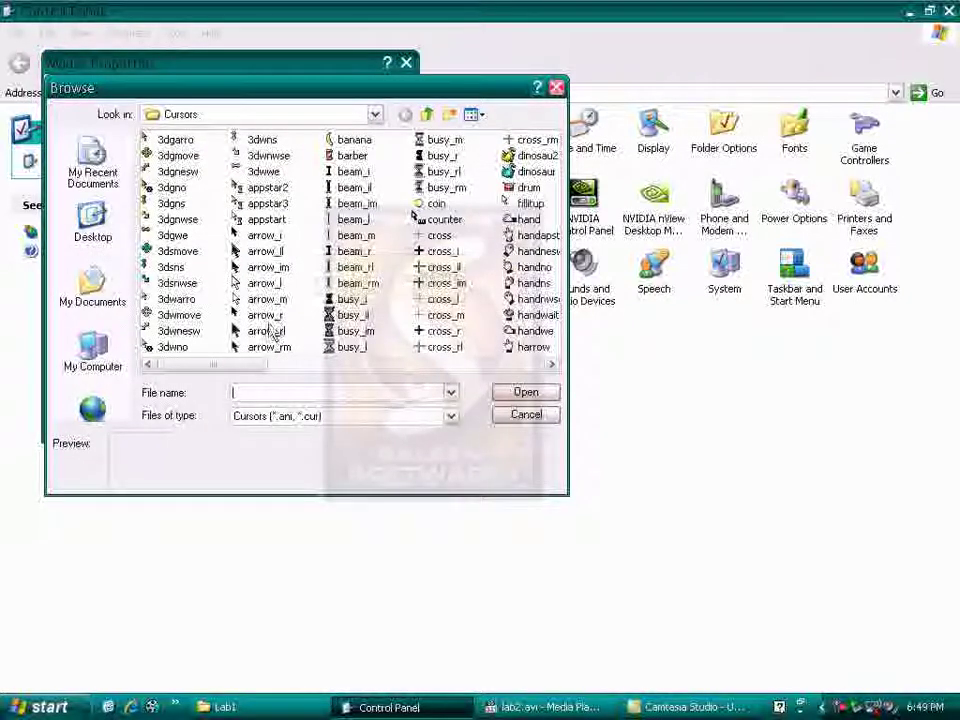
double_click(531, 188)
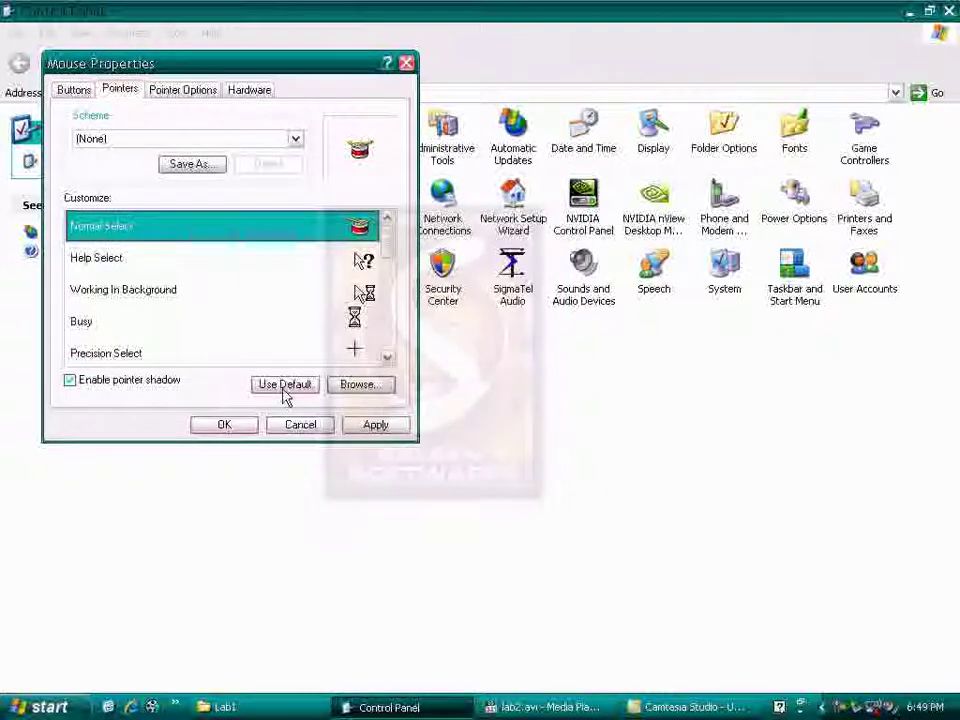
left_click(376, 424)
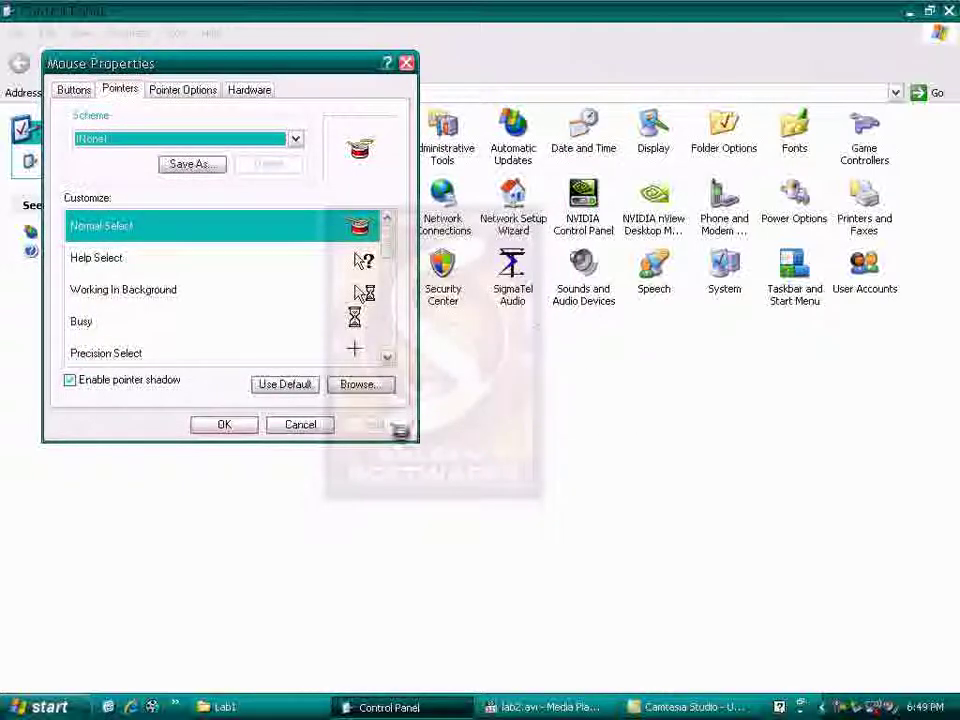
left_click(224, 424)
Step: Open and leave Scheduled Tasks to try out the drum pointer, then reopen the mouse properties
double_click(372, 265)
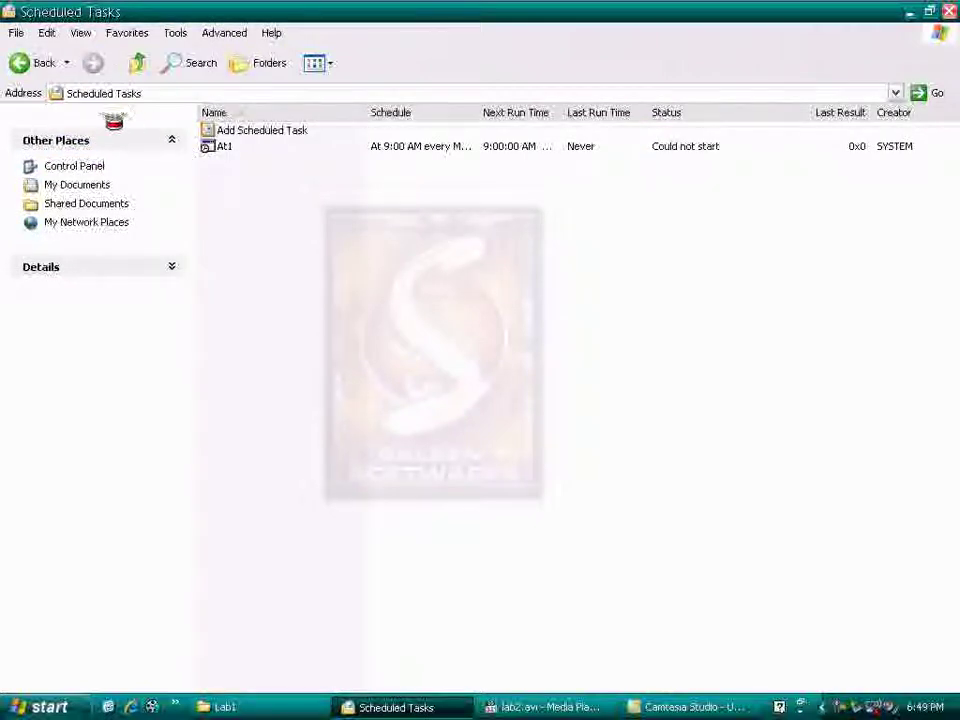
left_click(32, 62)
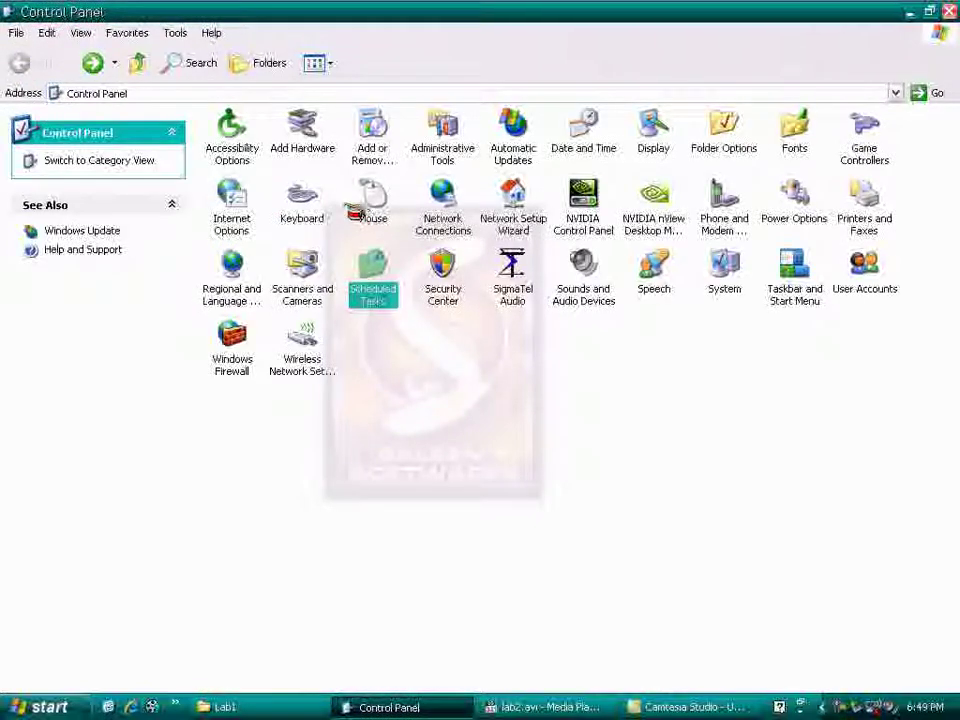
double_click(378, 210)
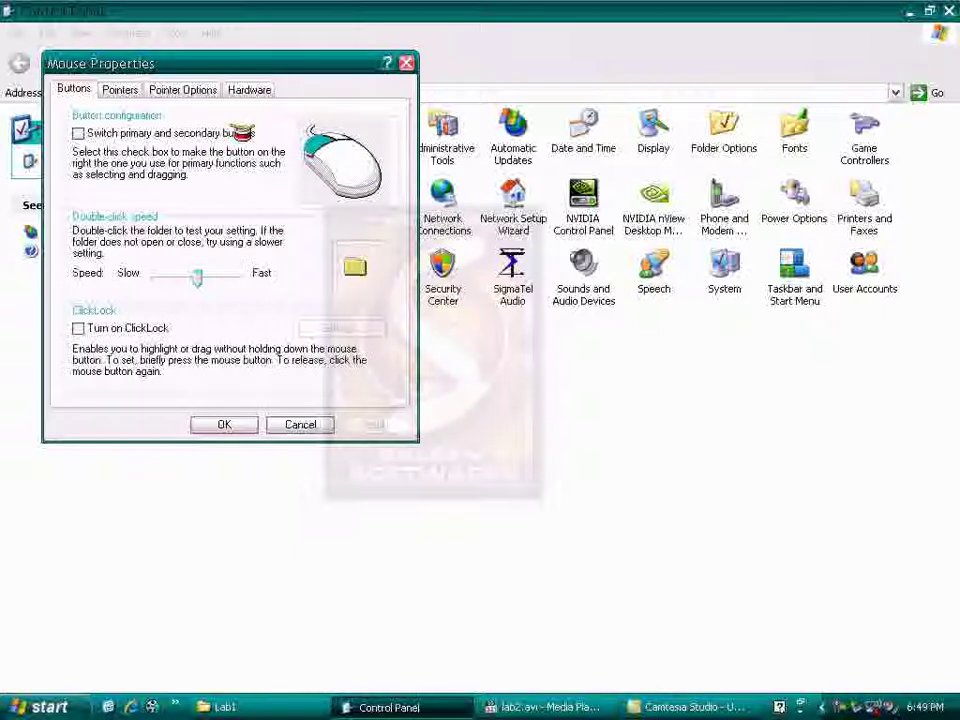
Step: Go through the pointers from Help Select to Unavailable, then open and cancel the cursor file chooser
left_click(110, 90)
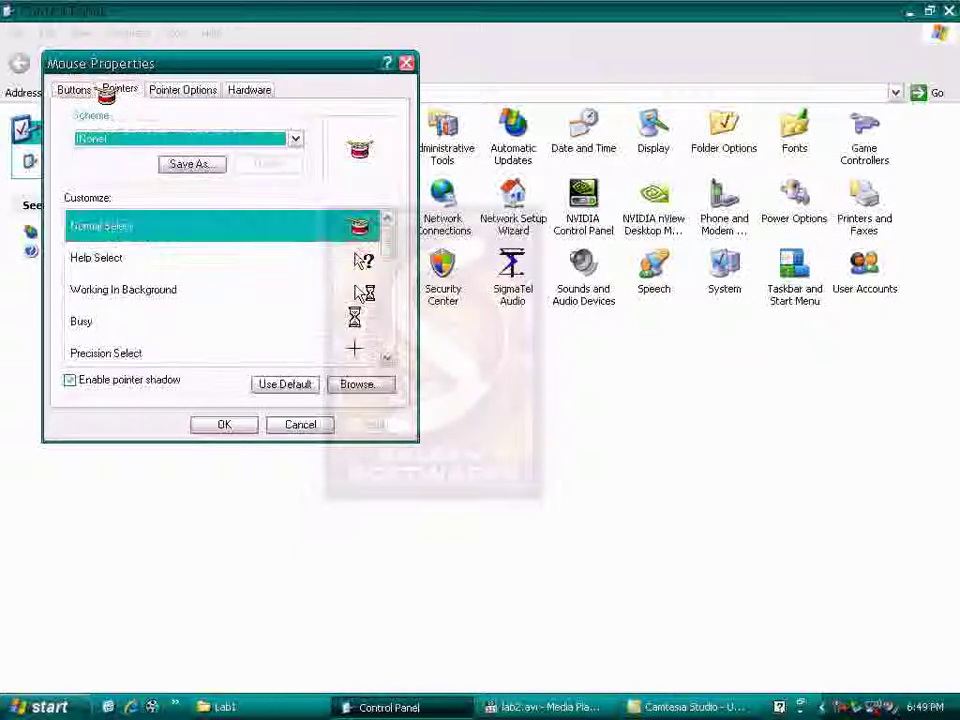
left_click(189, 262)
left_click(128, 289)
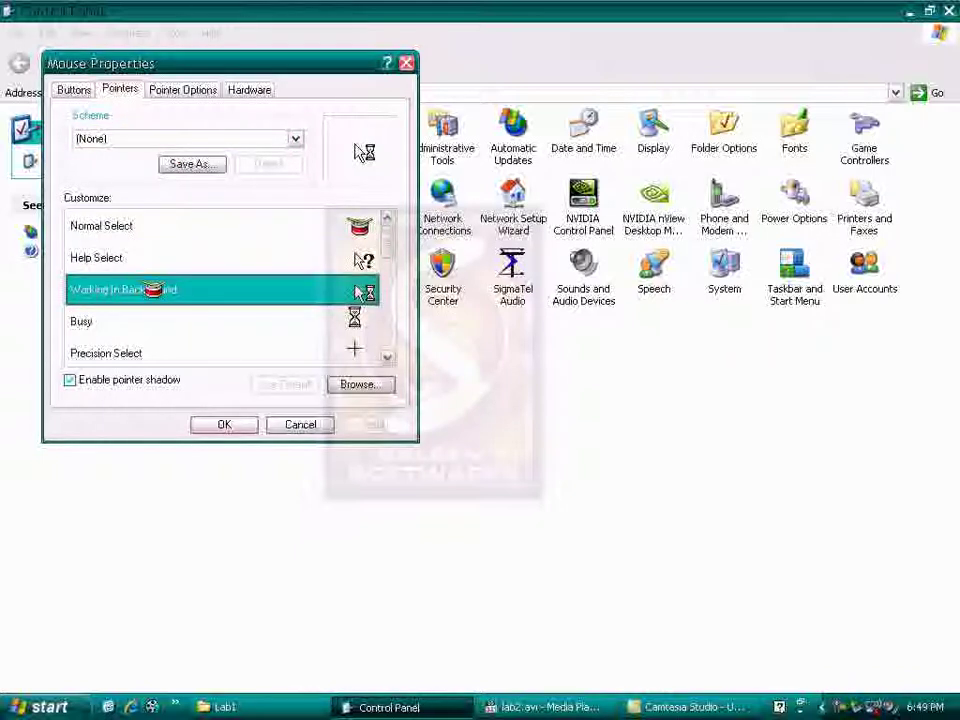
left_click(130, 322)
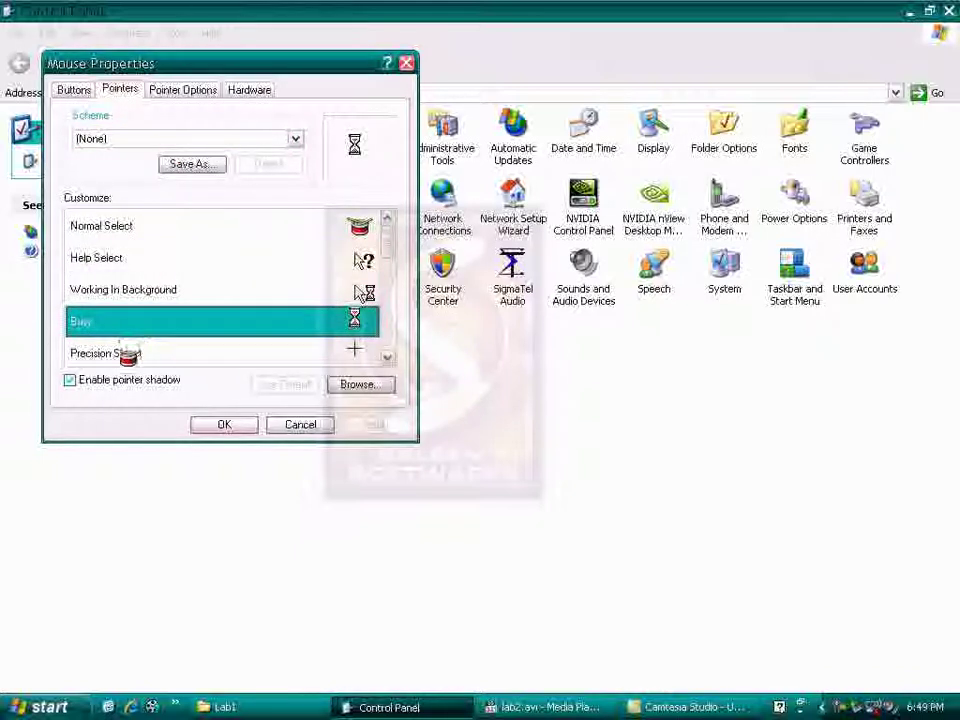
left_click(134, 354)
left_click(124, 355)
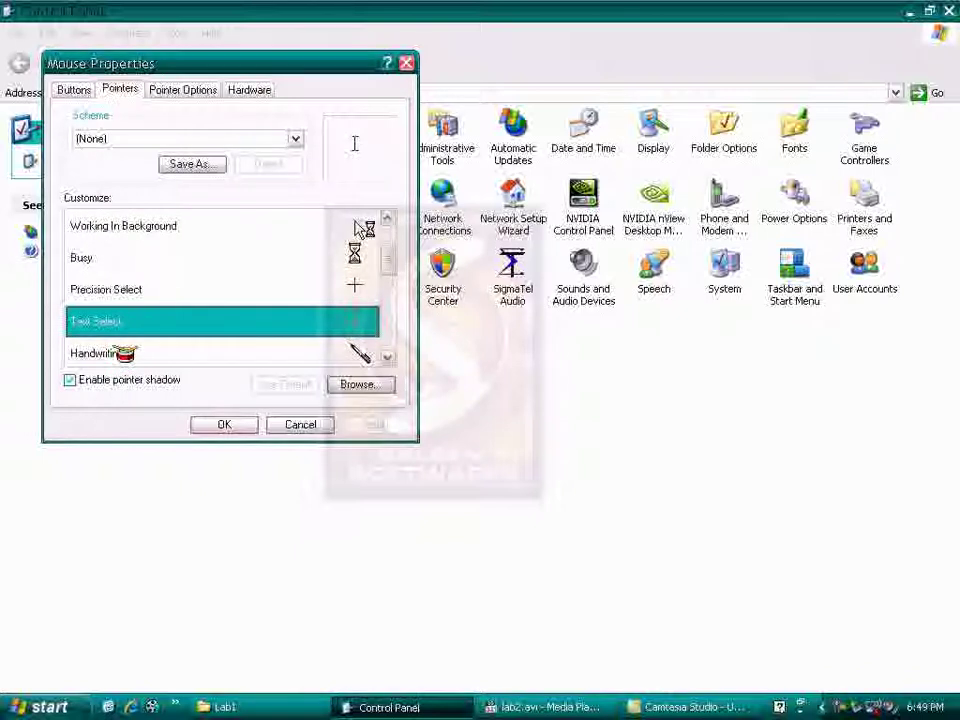
left_click(124, 355)
double_click(124, 355)
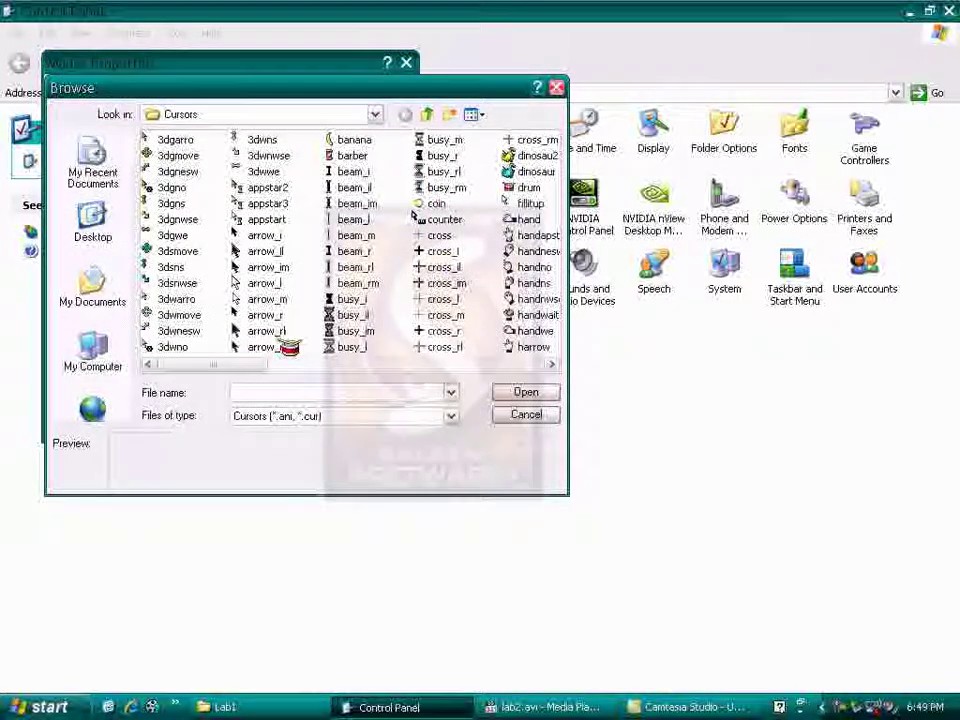
left_click(540, 415)
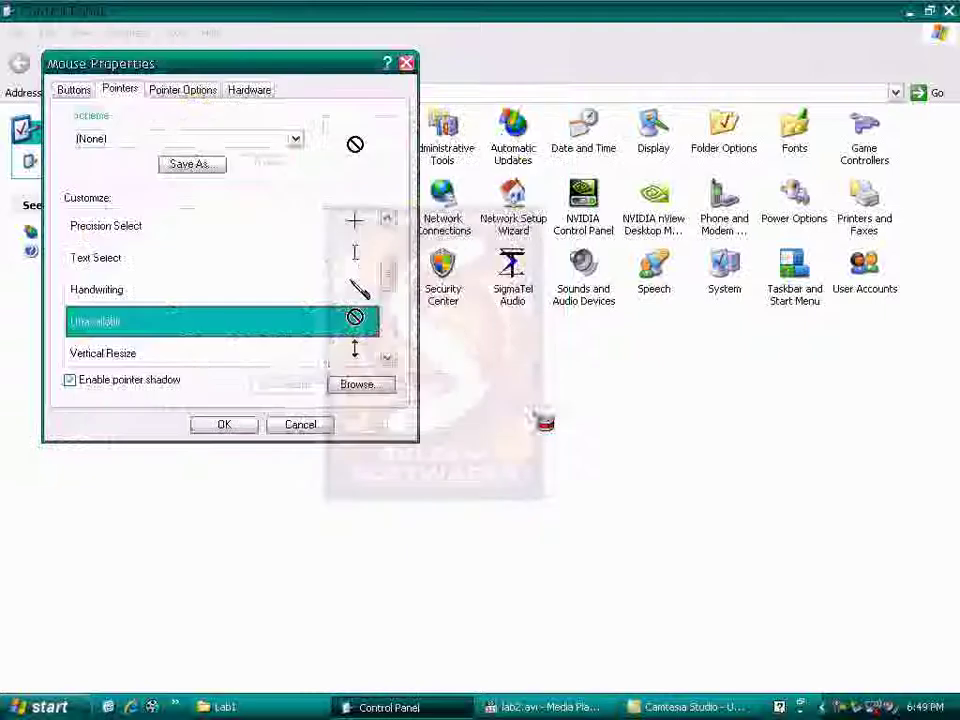
Step: Look at the Vertical and Horizontal Resize pointers, then open the cursor file chooser and close it without choosing a file
left_click(122, 358)
left_click(122, 358)
double_click(122, 358)
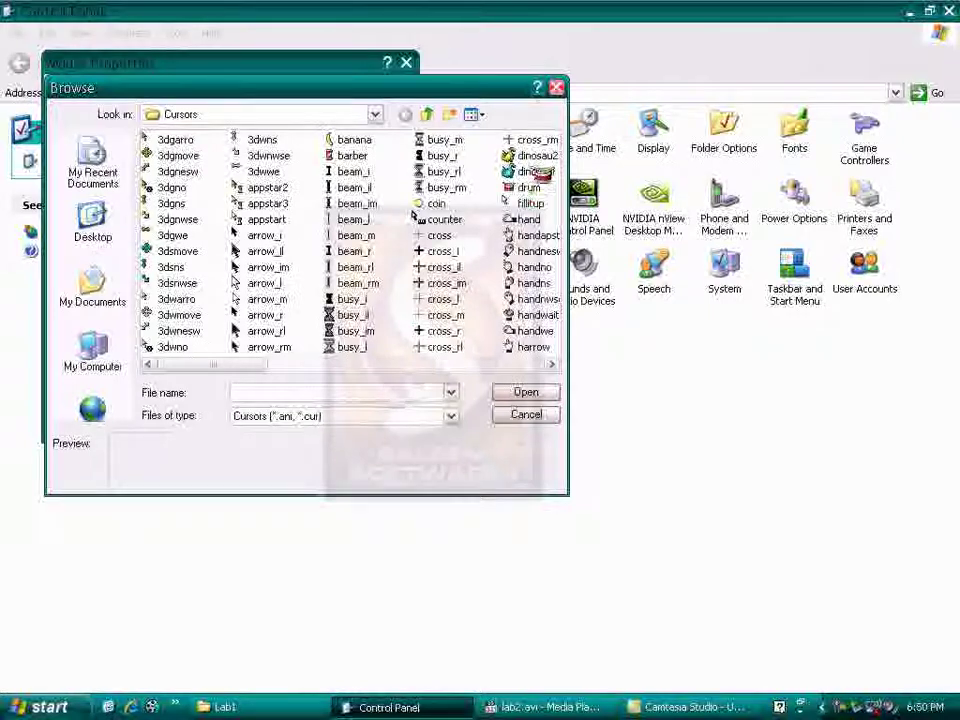
left_click(556, 88)
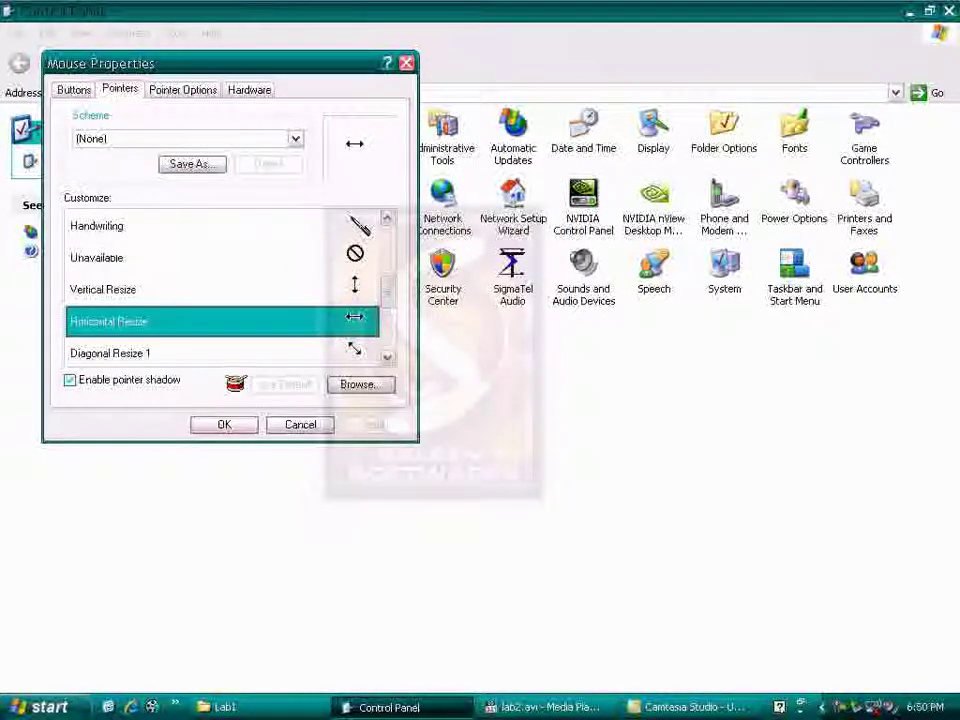
Step: Toggle the pointer shadow option off and on, leave it enabled and apply the setting
left_click(110, 384)
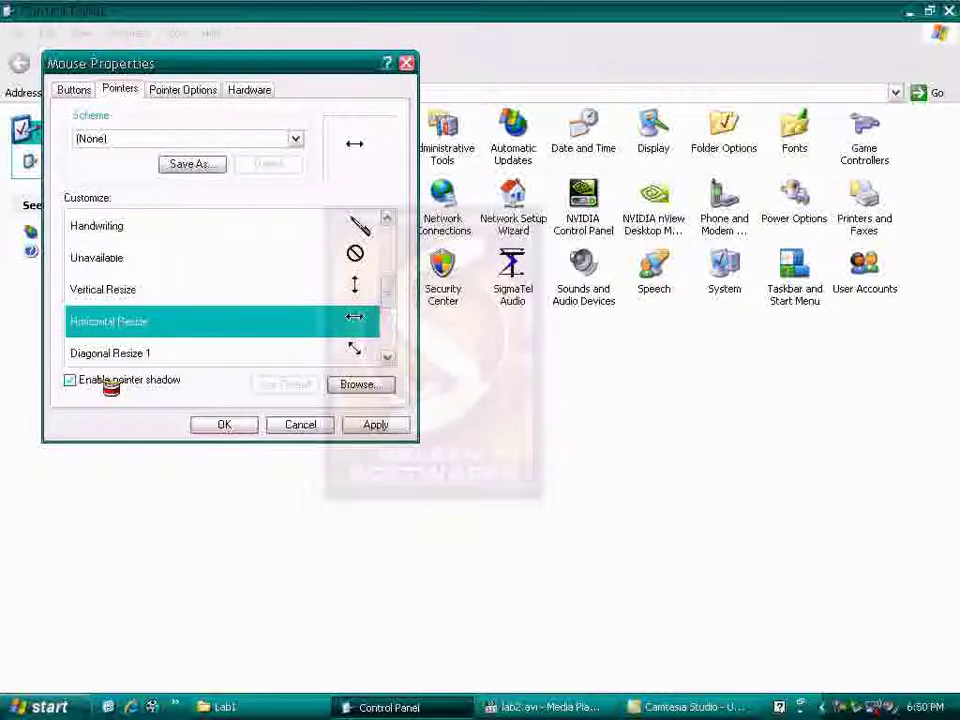
left_click(110, 384)
left_click(80, 381)
left_click(100, 381)
left_click(390, 424)
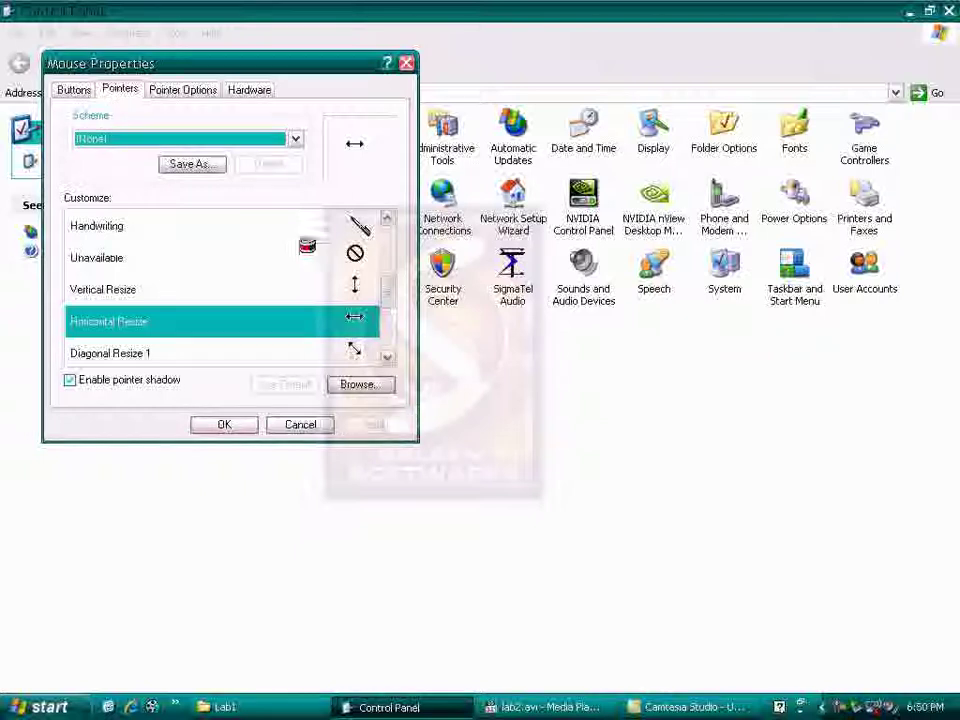
Step: Assign a plain arrow cursor file to the Normal Select pointer, apply it and close the mouse properties
left_click(168, 92)
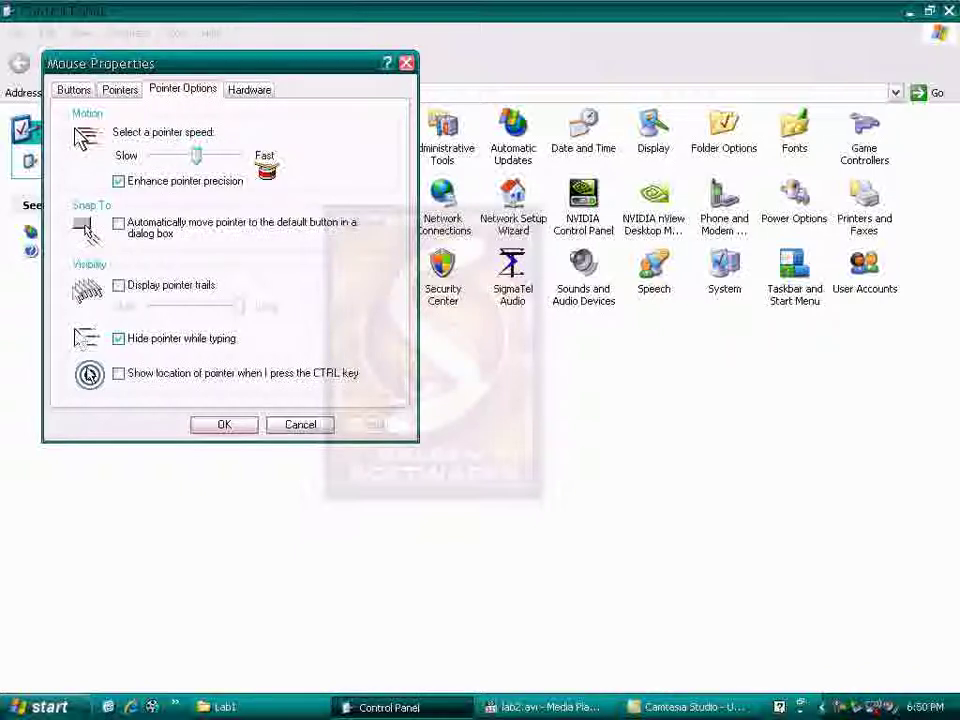
left_click(120, 90)
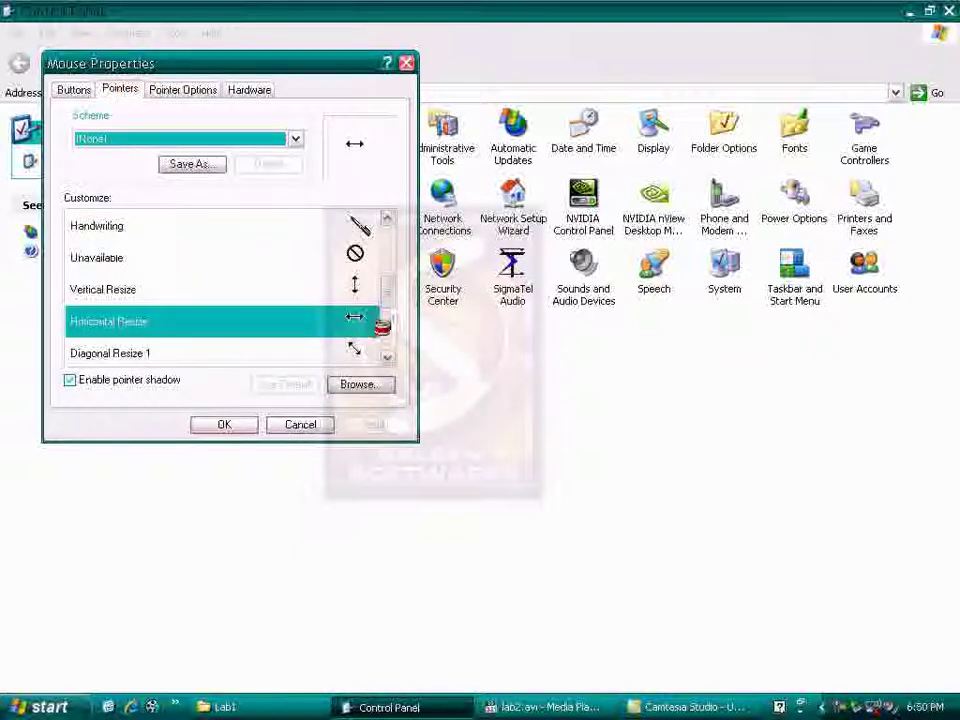
left_click_drag(384, 287, 381, 222)
double_click(365, 225)
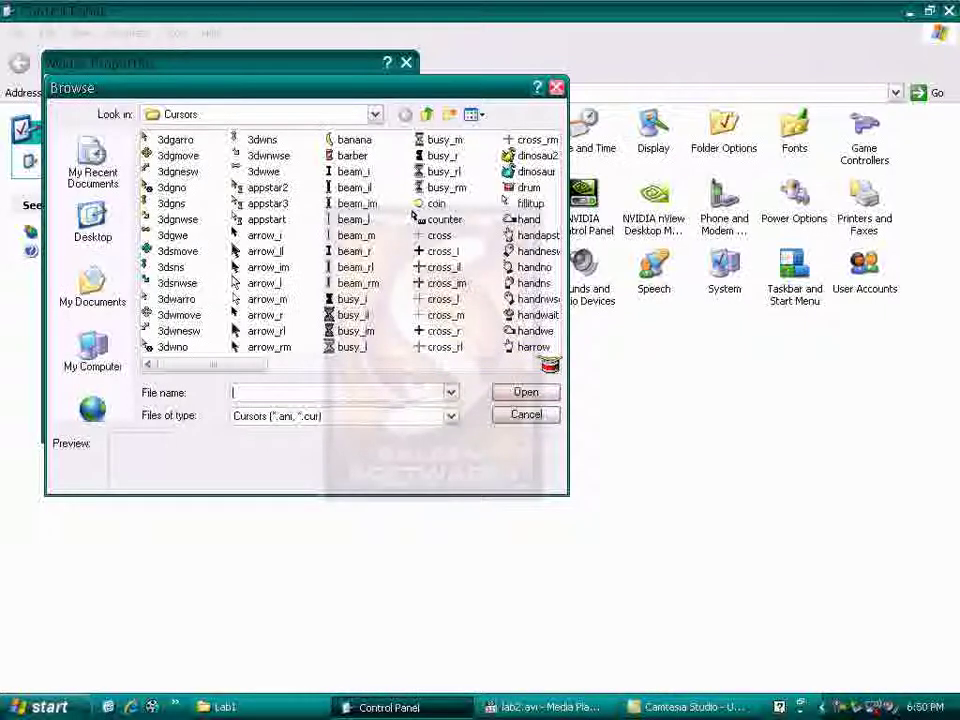
left_click(551, 364)
double_click(440, 205)
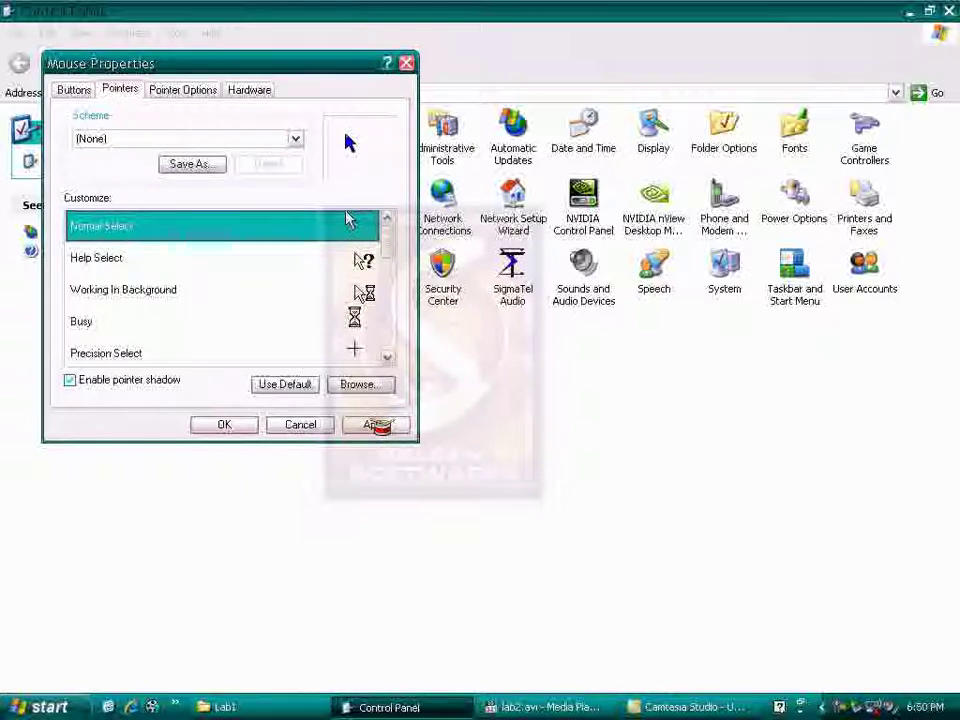
left_click(372, 425)
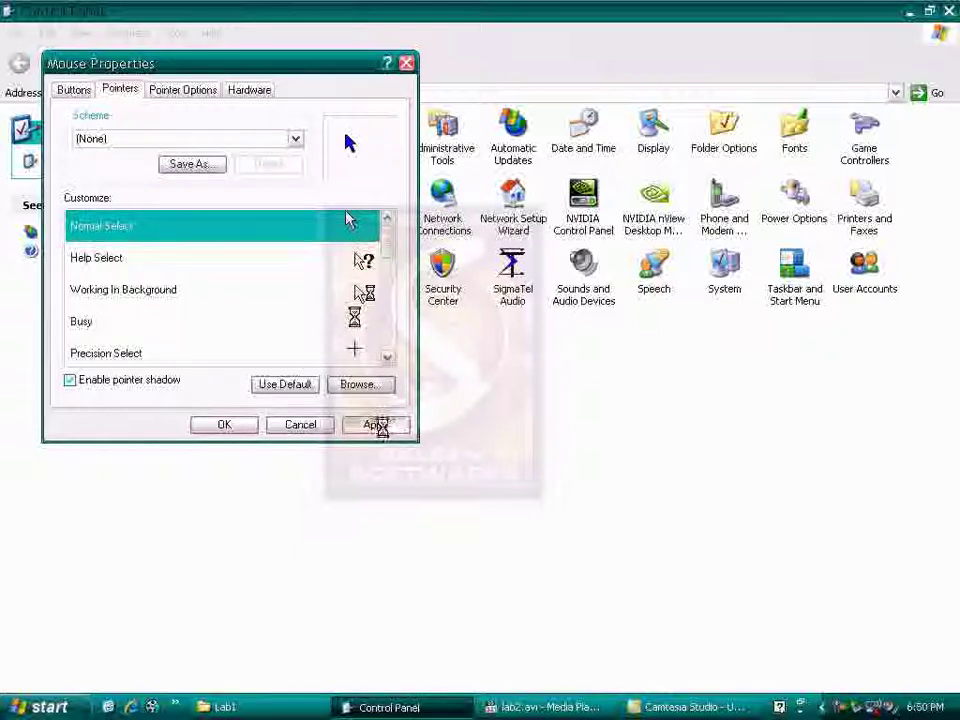
left_click(245, 423)
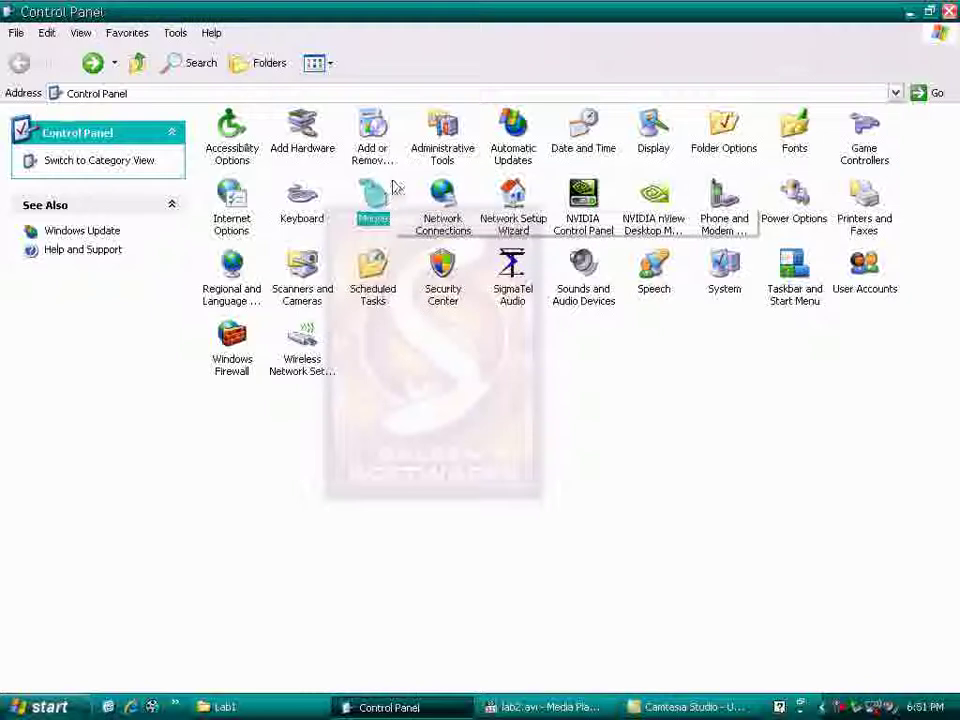
Step: Reopen the mouse properties, try the pointer speed at its fastest and slowest, and return it to the middle
double_click(361, 222)
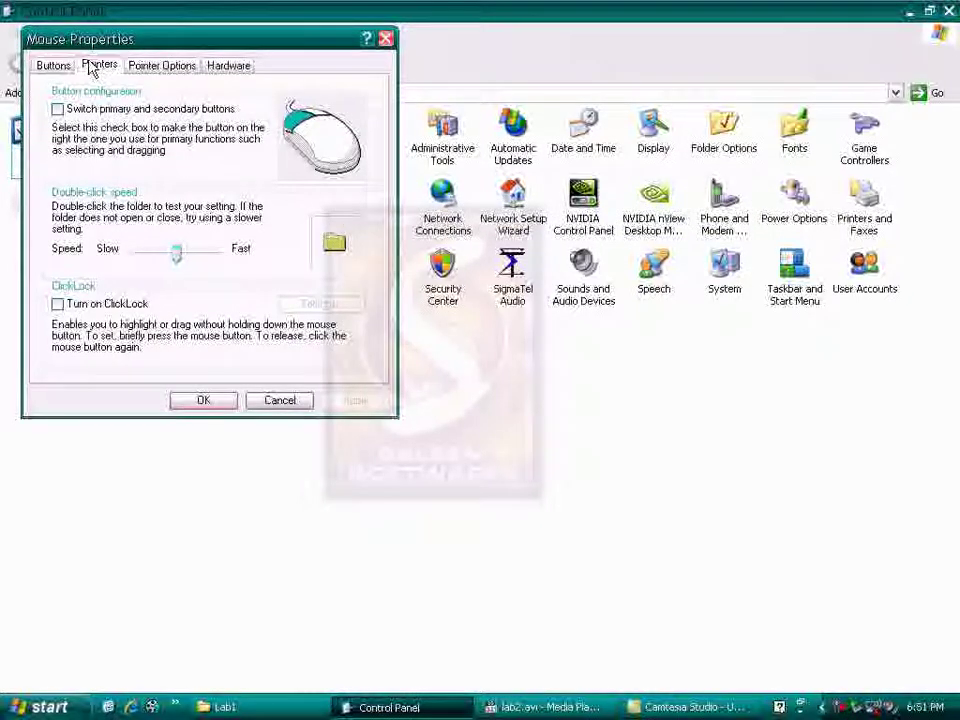
left_click(92, 66)
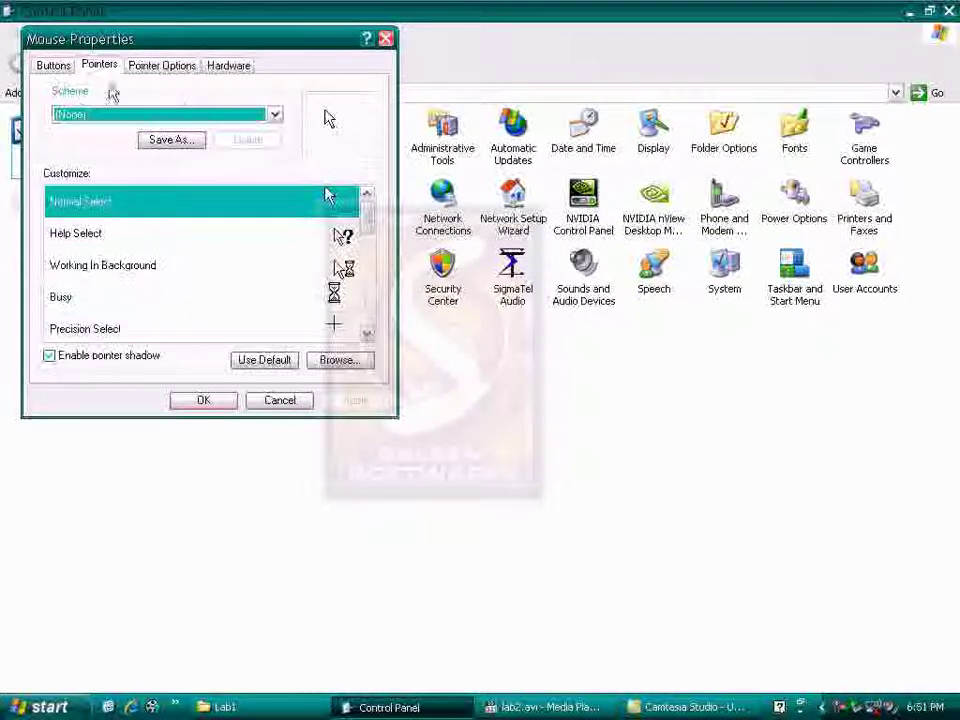
left_click(166, 65)
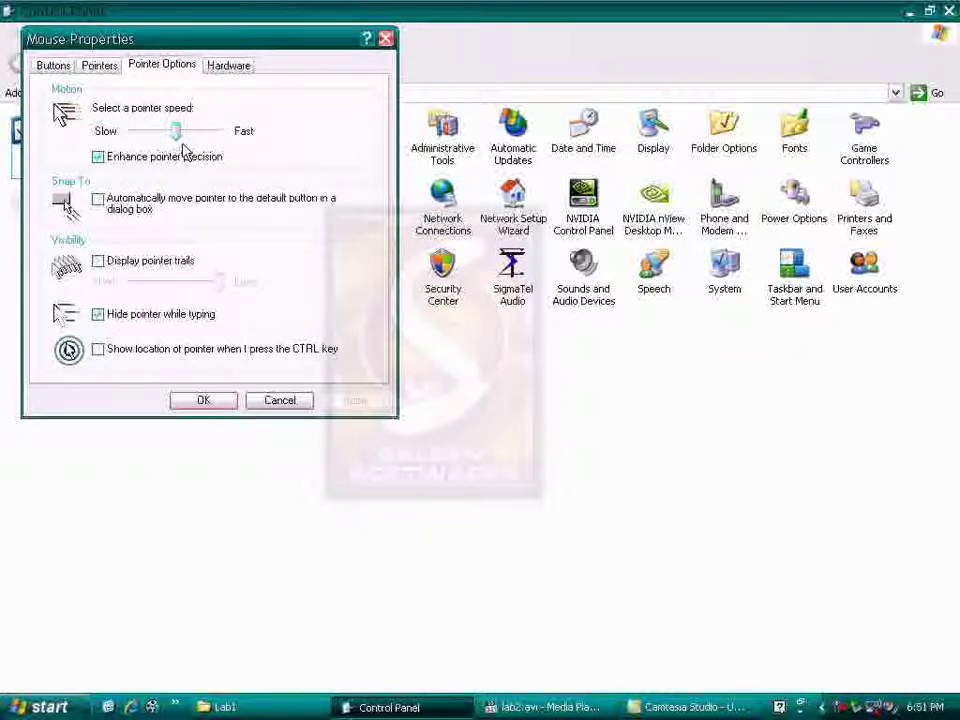
left_click_drag(178, 135, 287, 137)
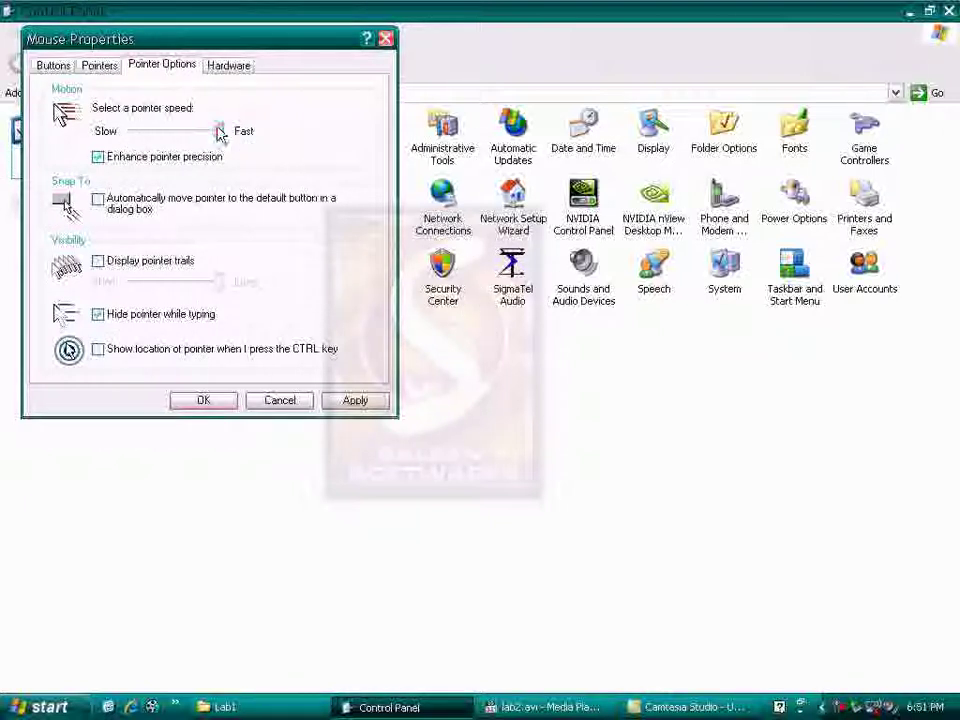
left_click_drag(220, 132, 5, 135)
left_click_drag(132, 131, 218, 156)
left_click_drag(219, 138, 181, 142)
Step: Read the context help for the Enhance pointer precision option and dismiss it
left_click(366, 38)
left_click(181, 152)
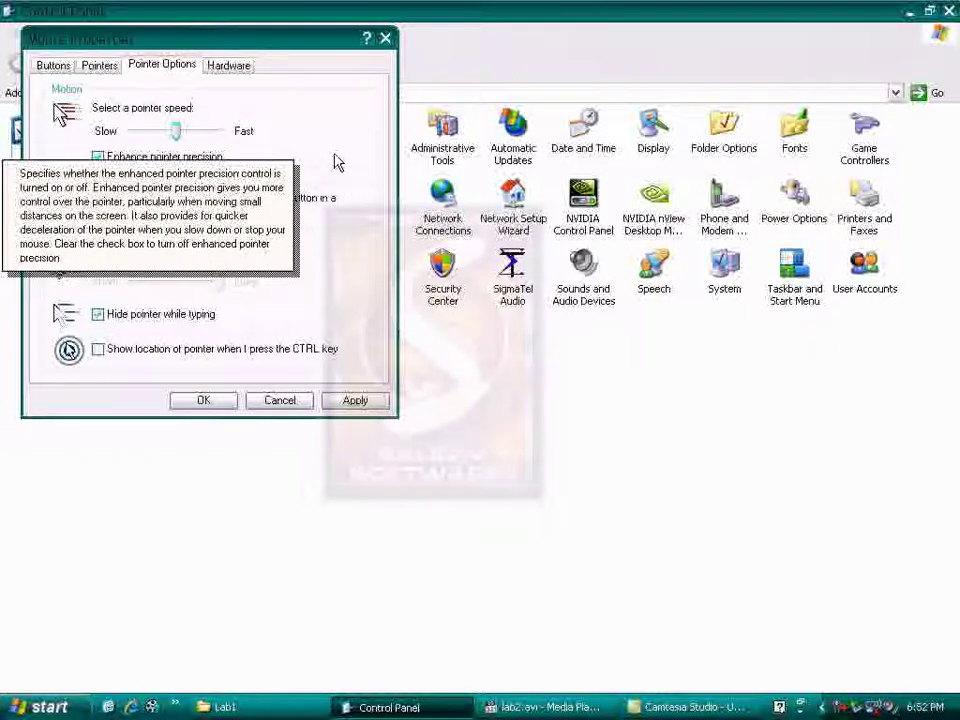
left_click(230, 115)
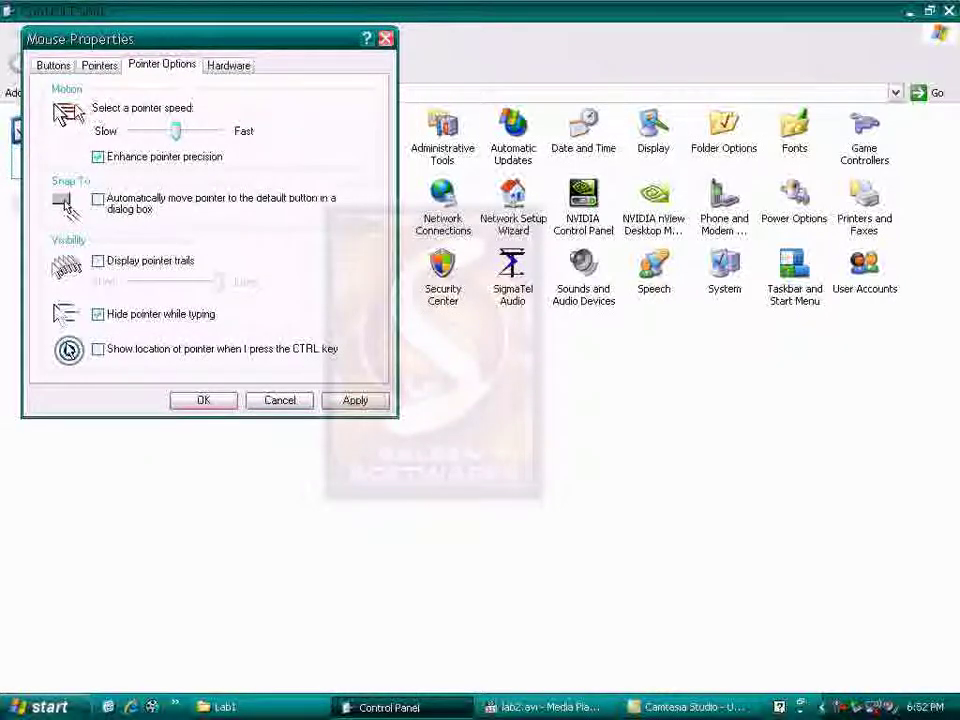
Step: Toggle Enhance pointer precision off and back on, apply the pointer options and close the mouse properties
left_click(143, 162)
left_click(143, 163)
left_click(357, 402)
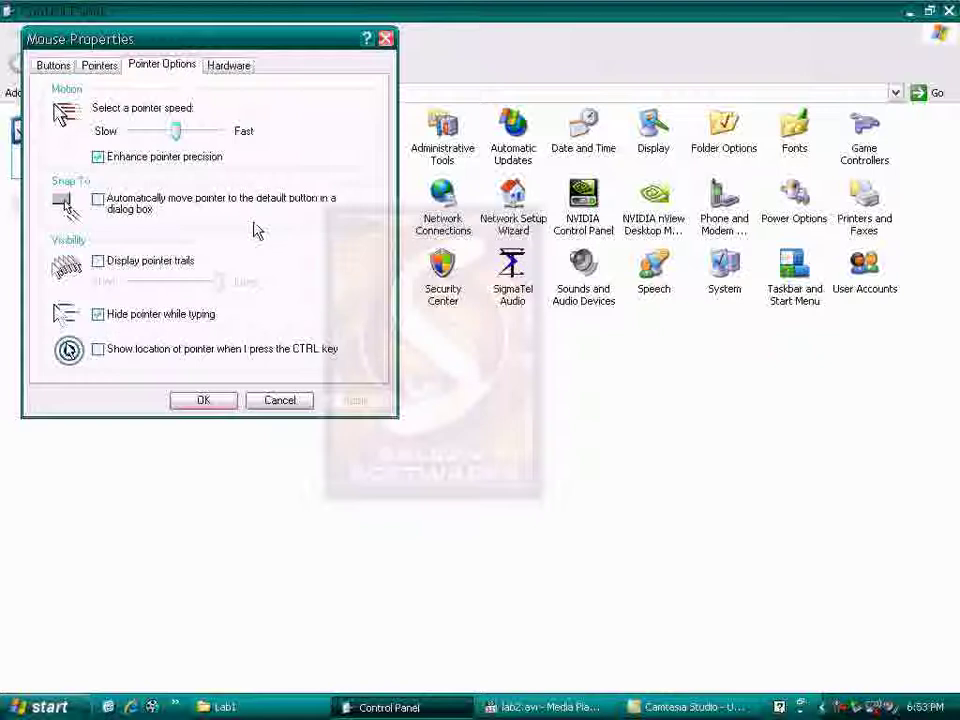
left_click(205, 399)
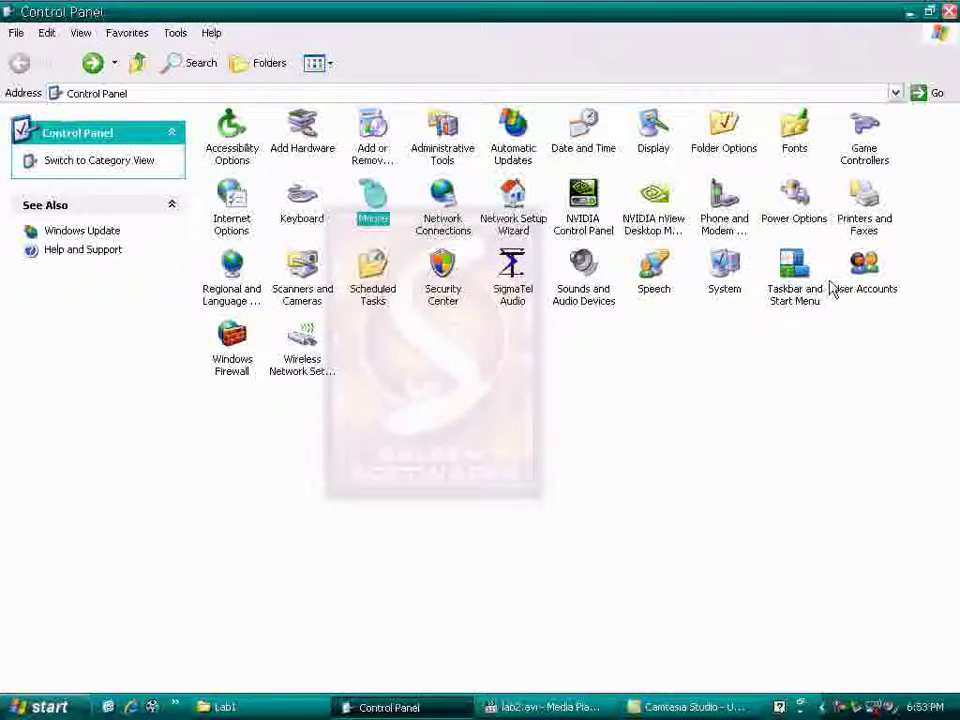
Step: Open Sounds and Audio Devices to check where the pointer rests with Snap To off, then cancel it
double_click(585, 306)
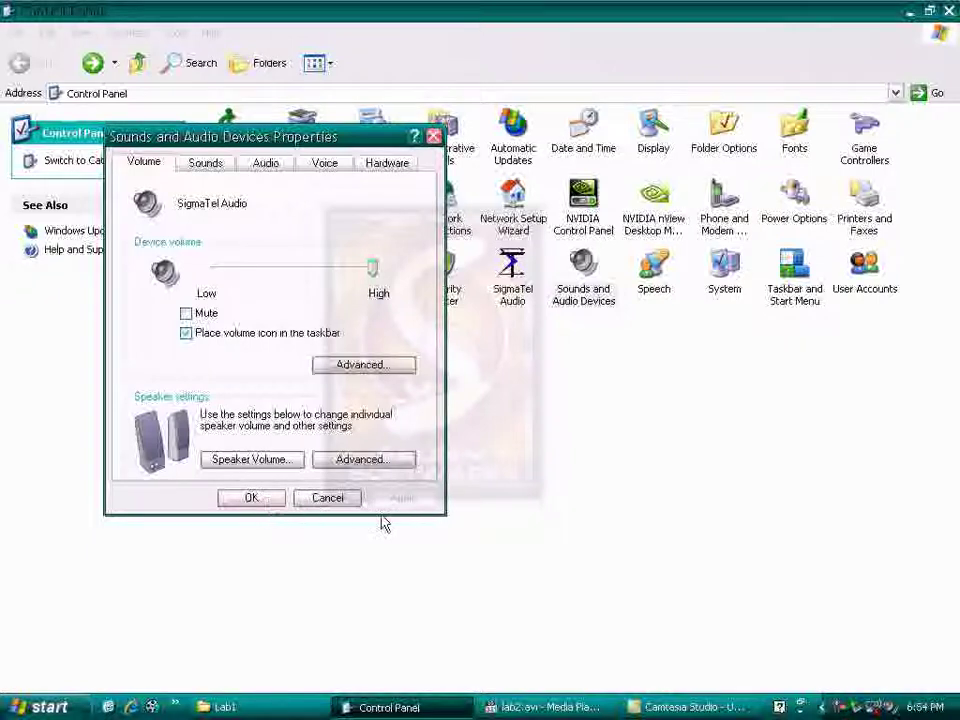
left_click(330, 500)
Step: Enable automatically moving the pointer to the default button in dialog boxes, apply it and close the mouse properties
double_click(383, 220)
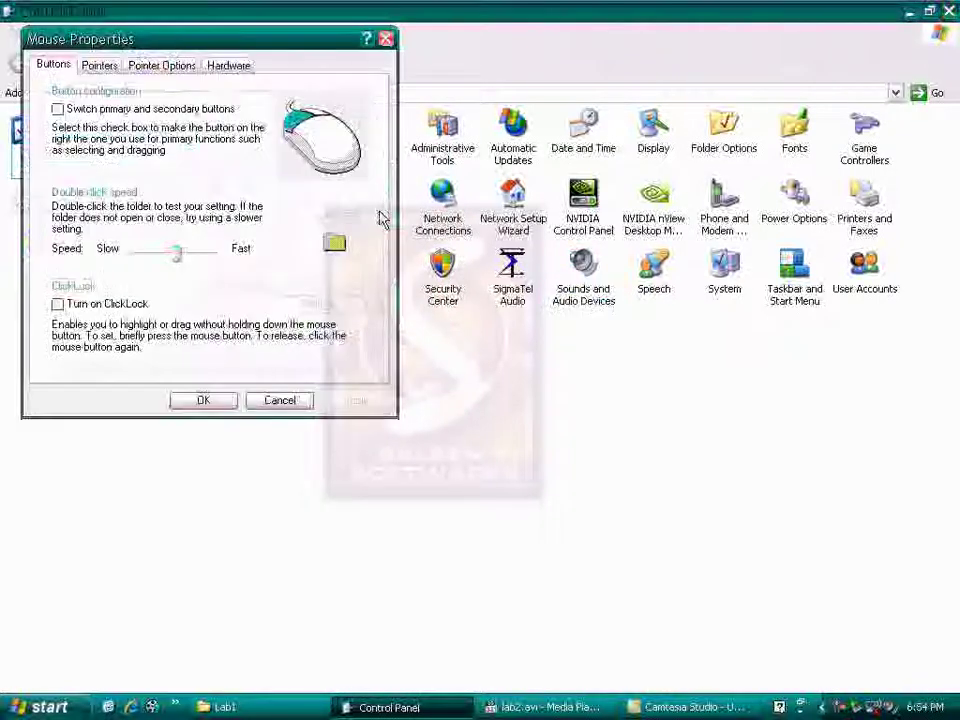
left_click(108, 68)
left_click(160, 66)
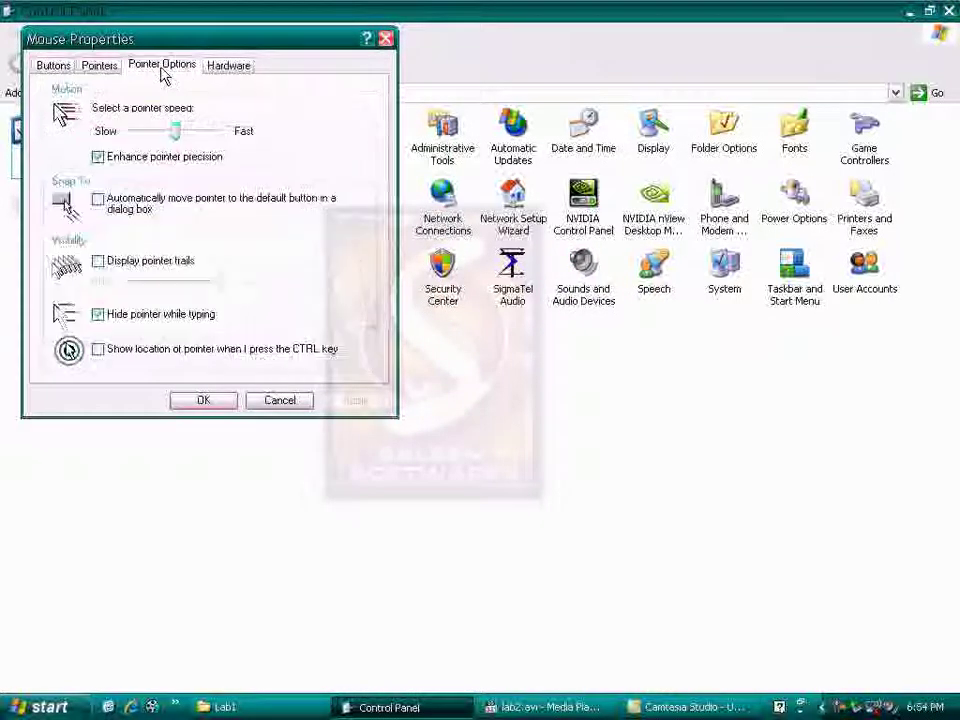
left_click(99, 201)
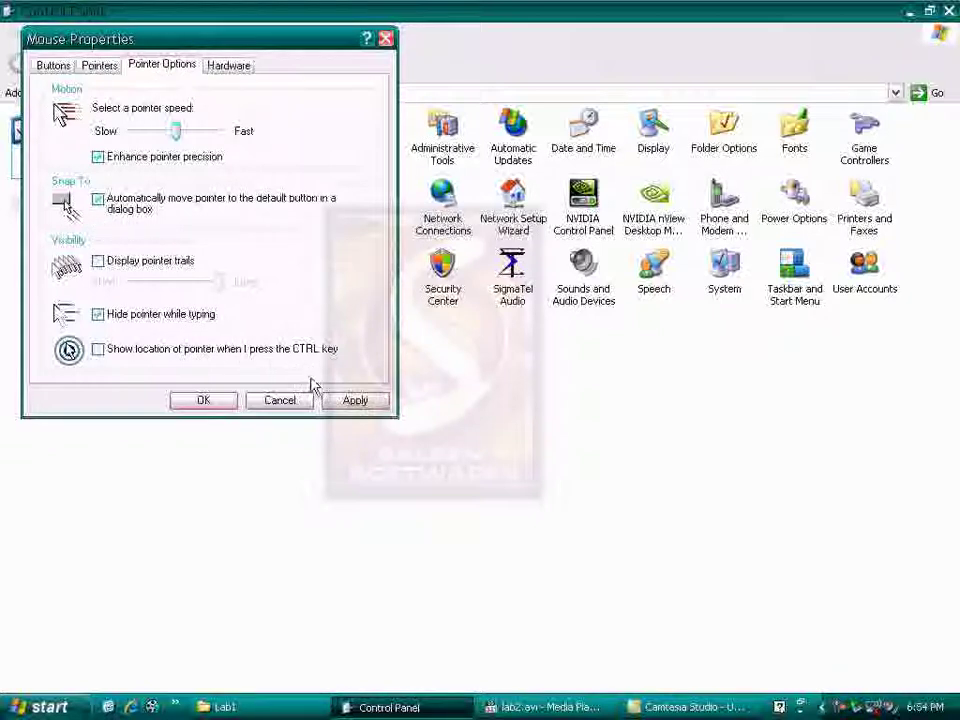
left_click(352, 399)
left_click(206, 396)
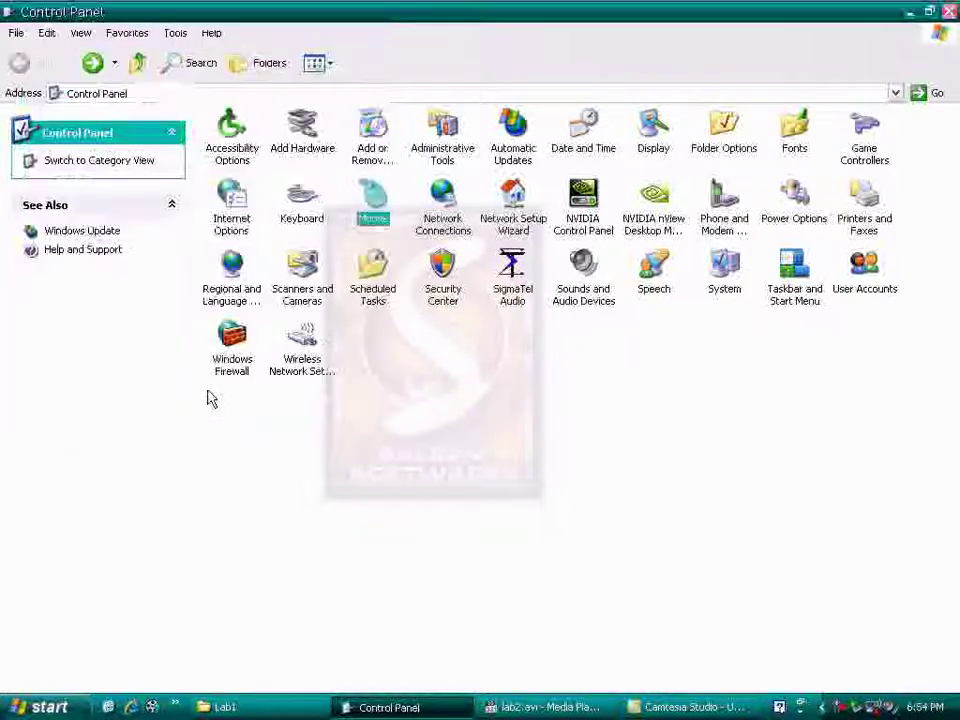
Step: Test the Snap To option by opening and cancelling Sounds and Audio Devices and Power Options, then opening Game Controllers
left_click(576, 290)
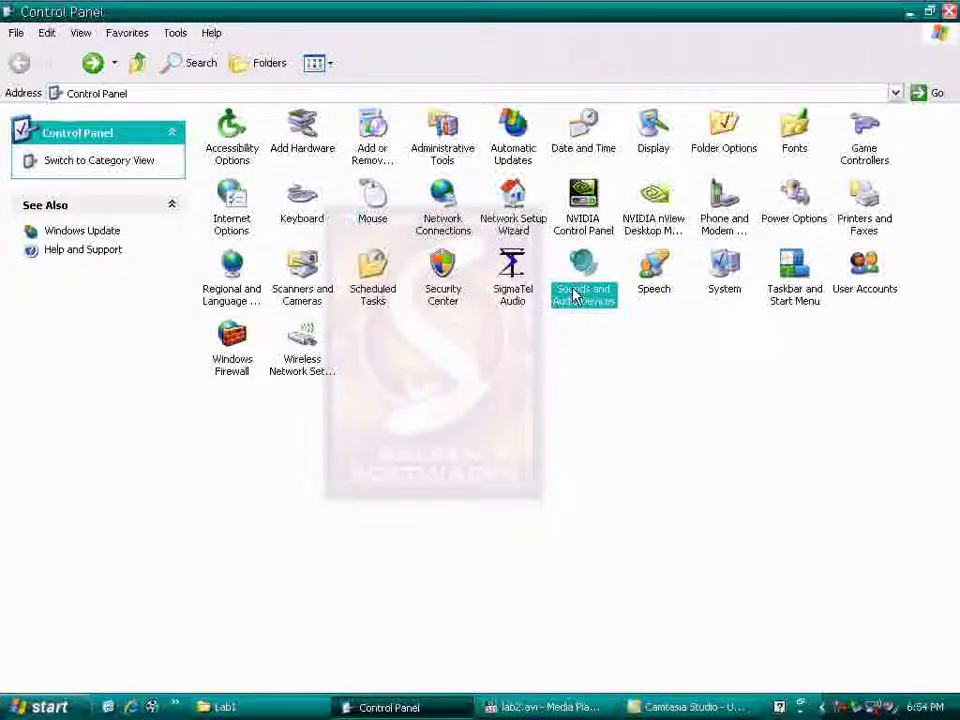
double_click(578, 291)
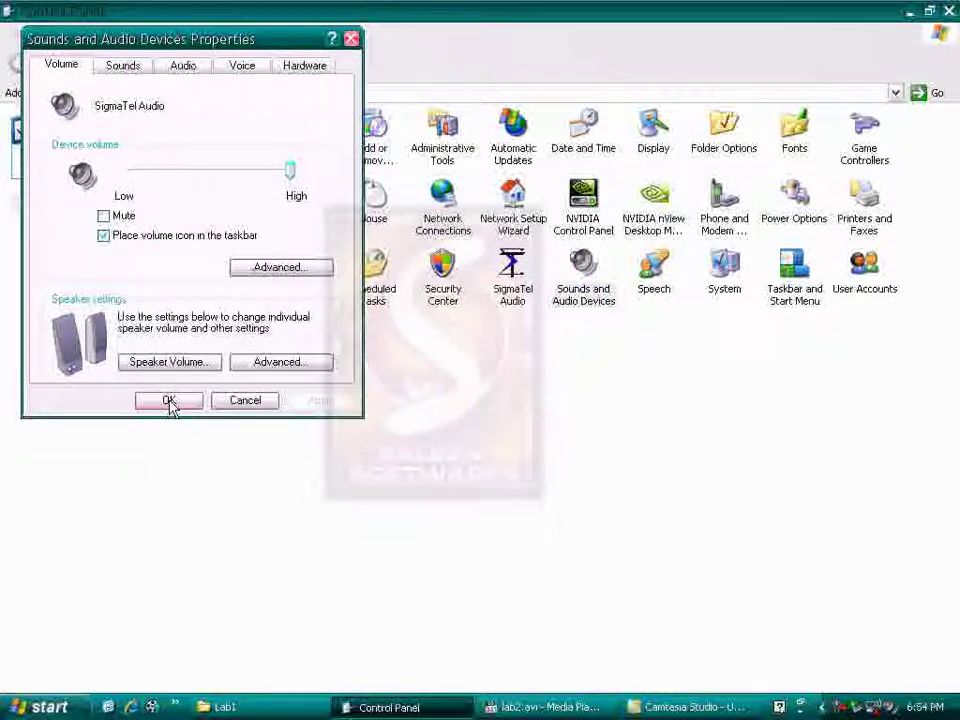
left_click(241, 403)
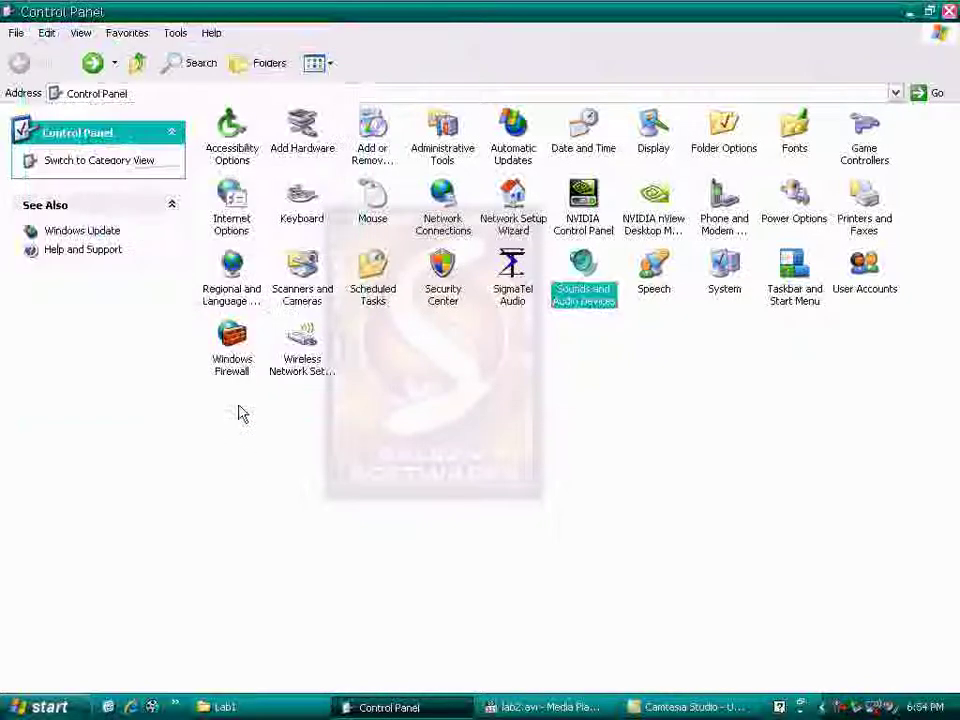
double_click(786, 214)
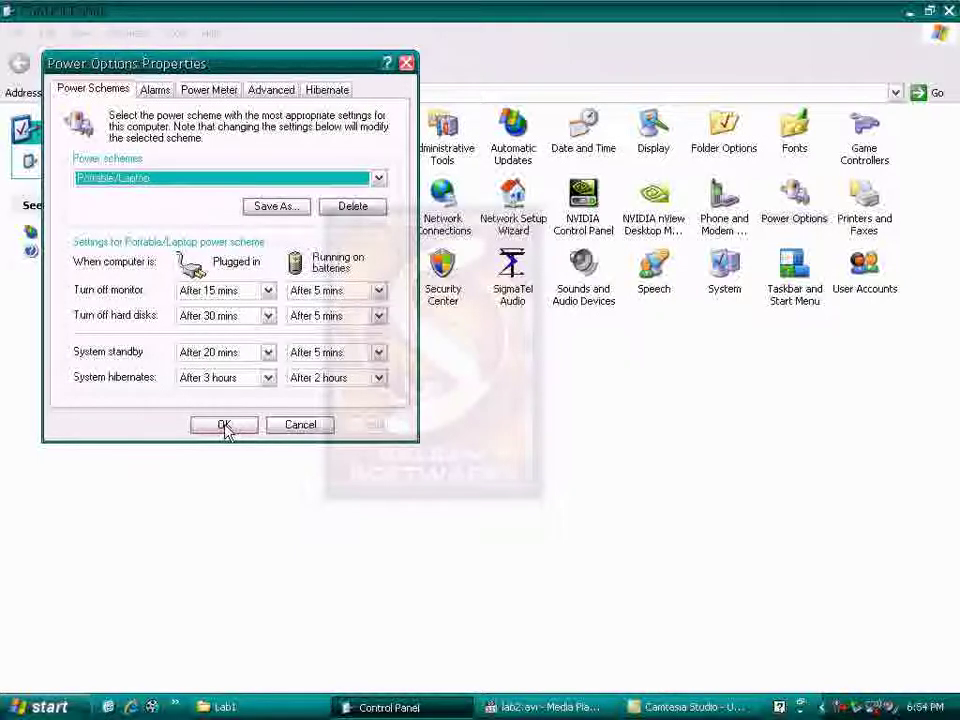
left_click(330, 430)
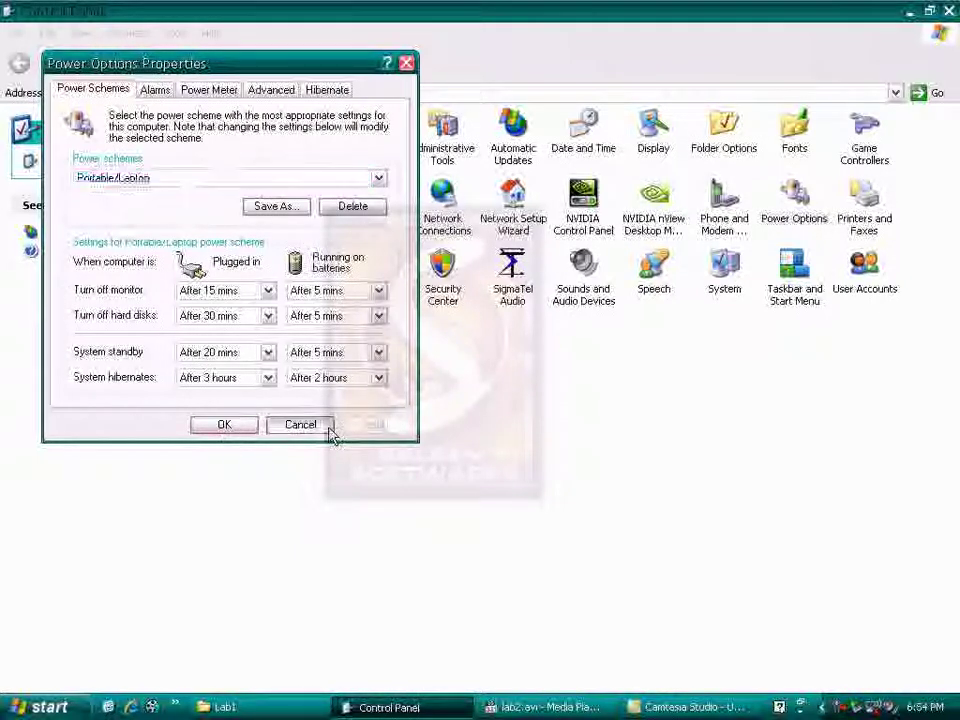
double_click(858, 160)
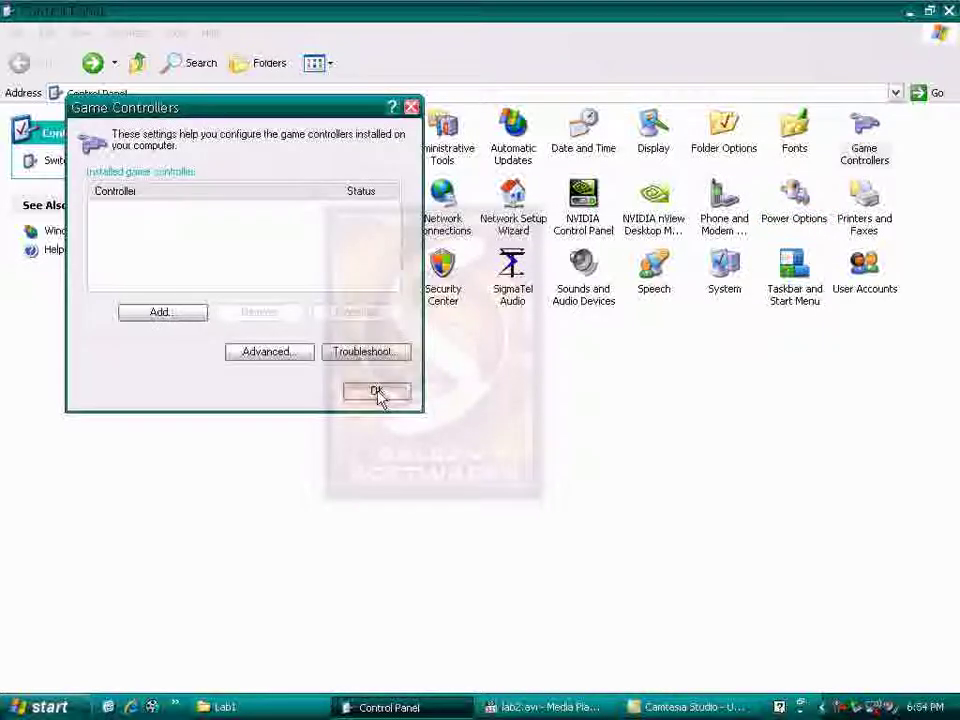
Step: Turn off automatically moving the pointer to the default button, apply it, and check the effect by opening and closing Game Controllers
left_click(377, 392)
double_click(369, 208)
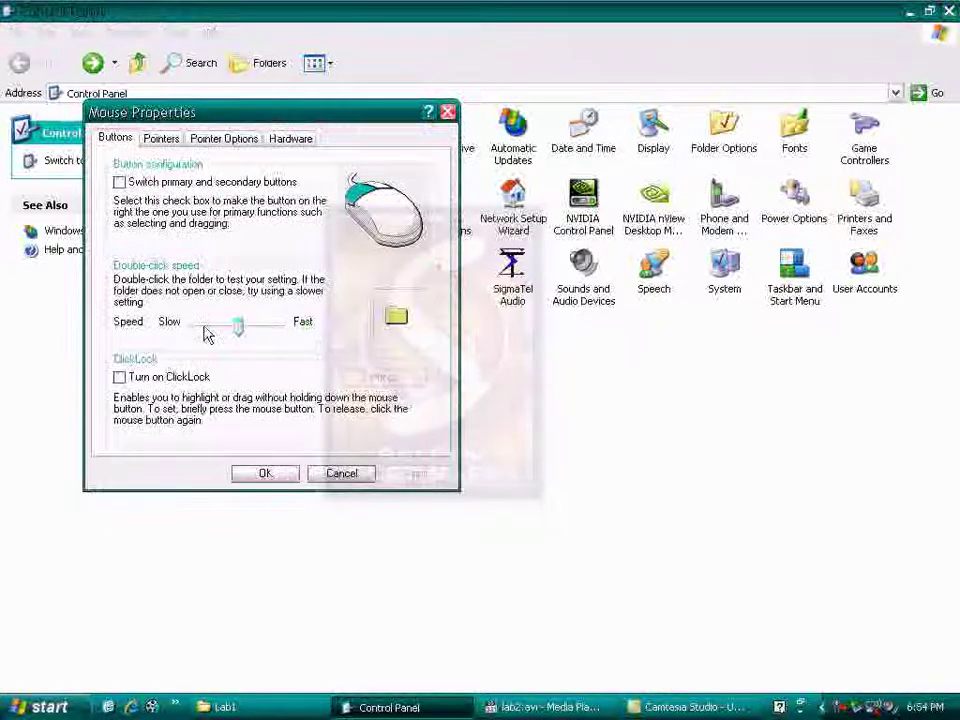
left_click(224, 138)
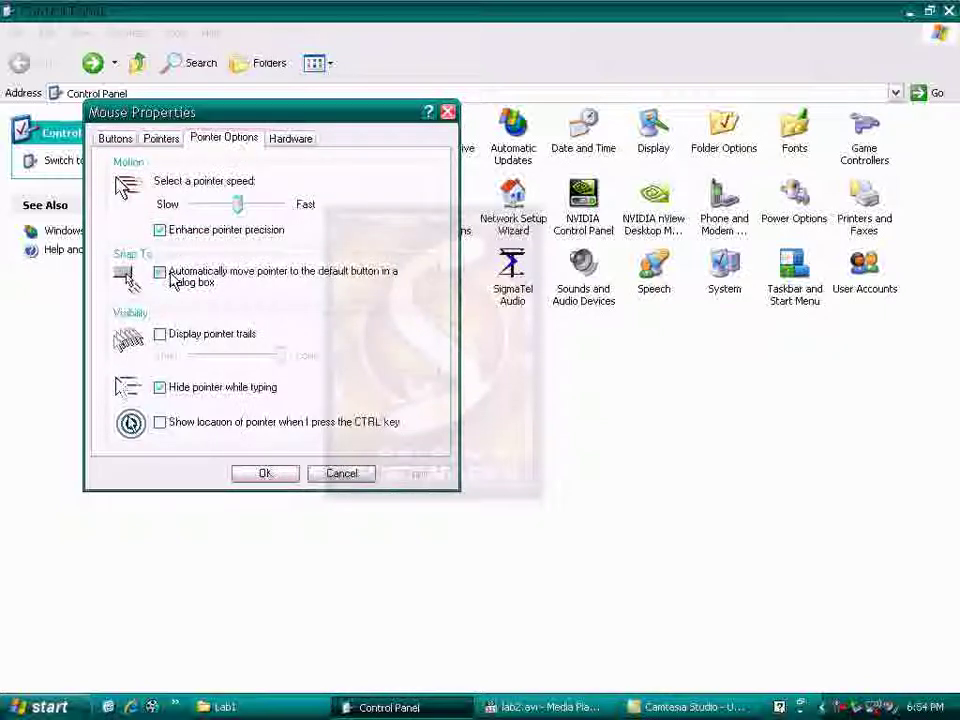
left_click(416, 473)
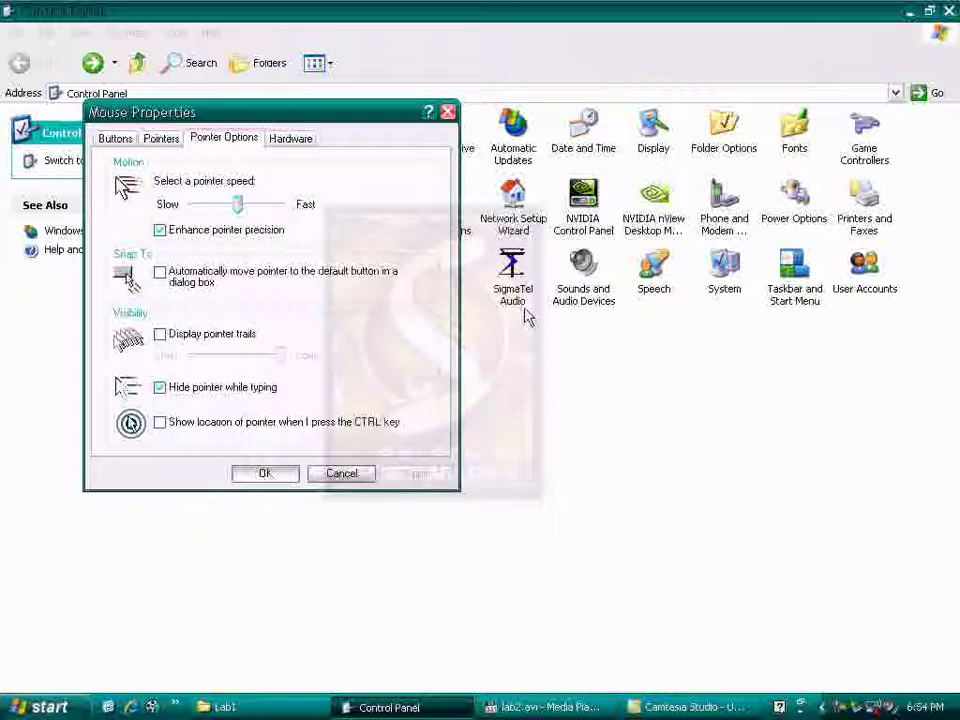
key("Return")
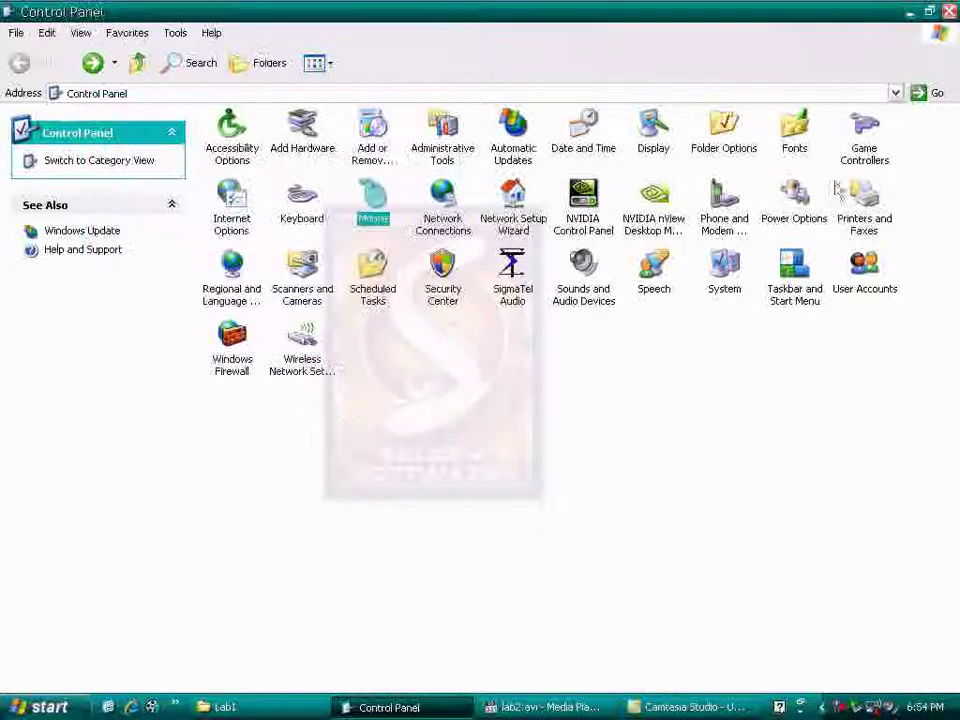
double_click(860, 160)
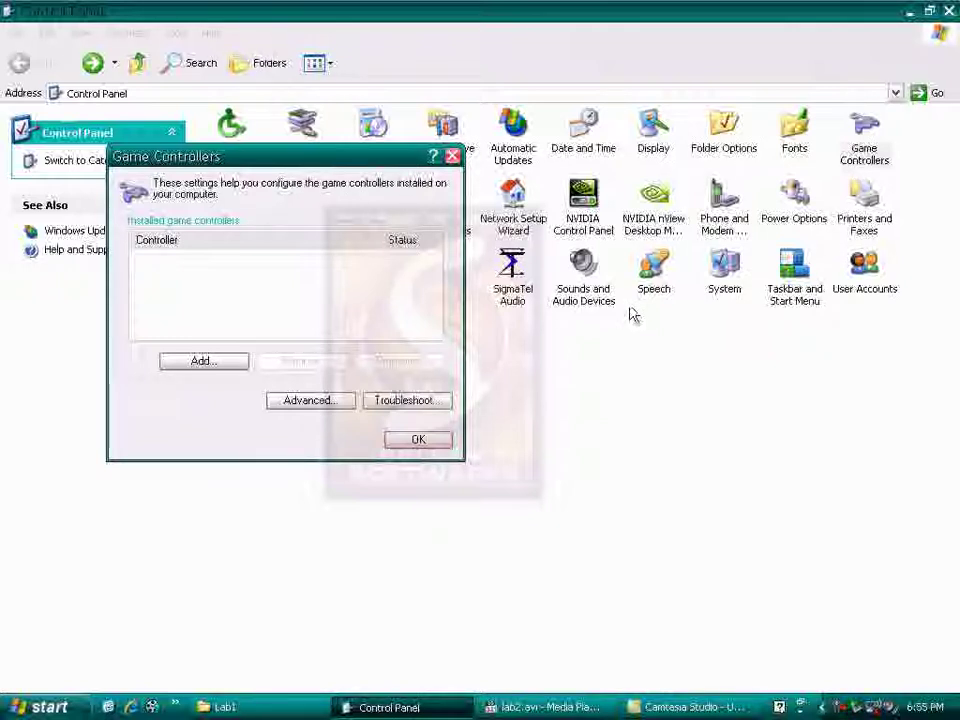
left_click(427, 442)
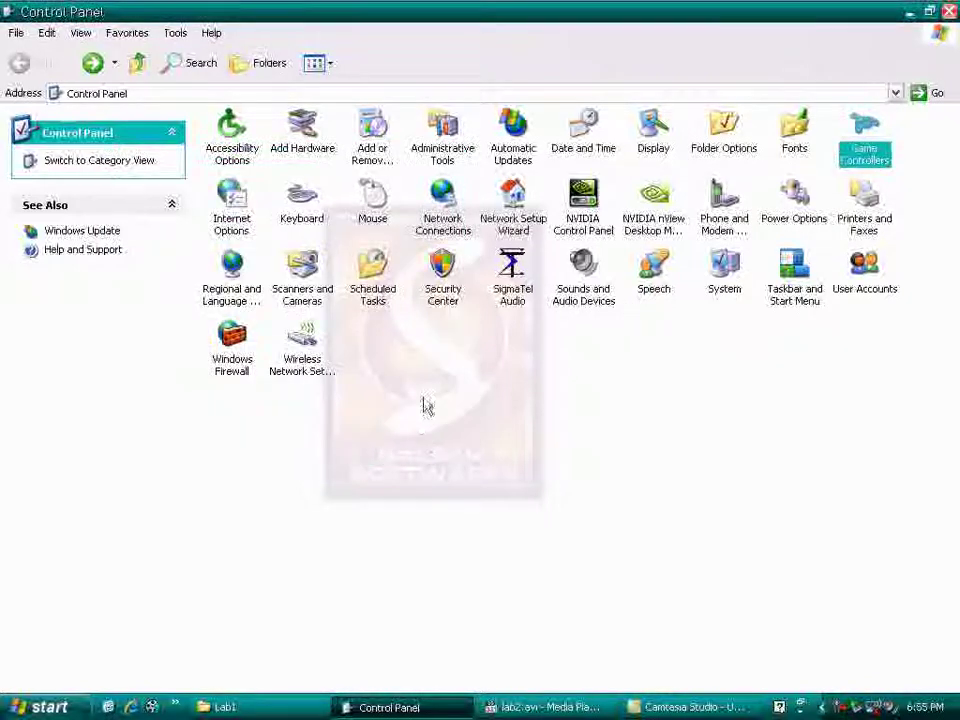
Step: Reopen the mouse properties, enable Display pointer trails in the pointer options and apply it
double_click(372, 196)
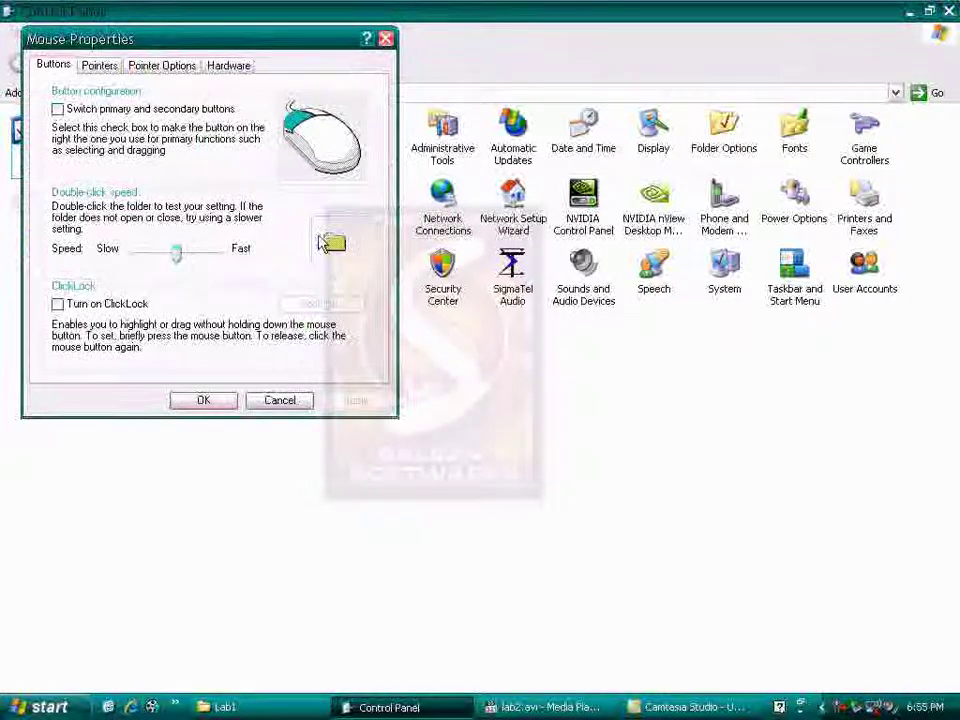
left_click(180, 65)
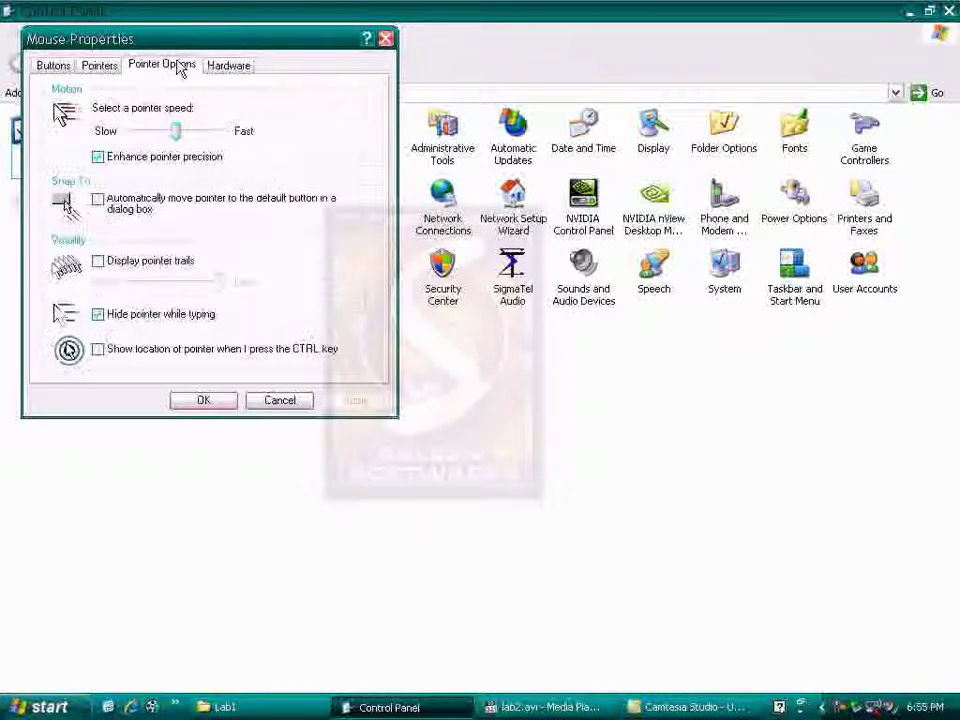
left_click(111, 262)
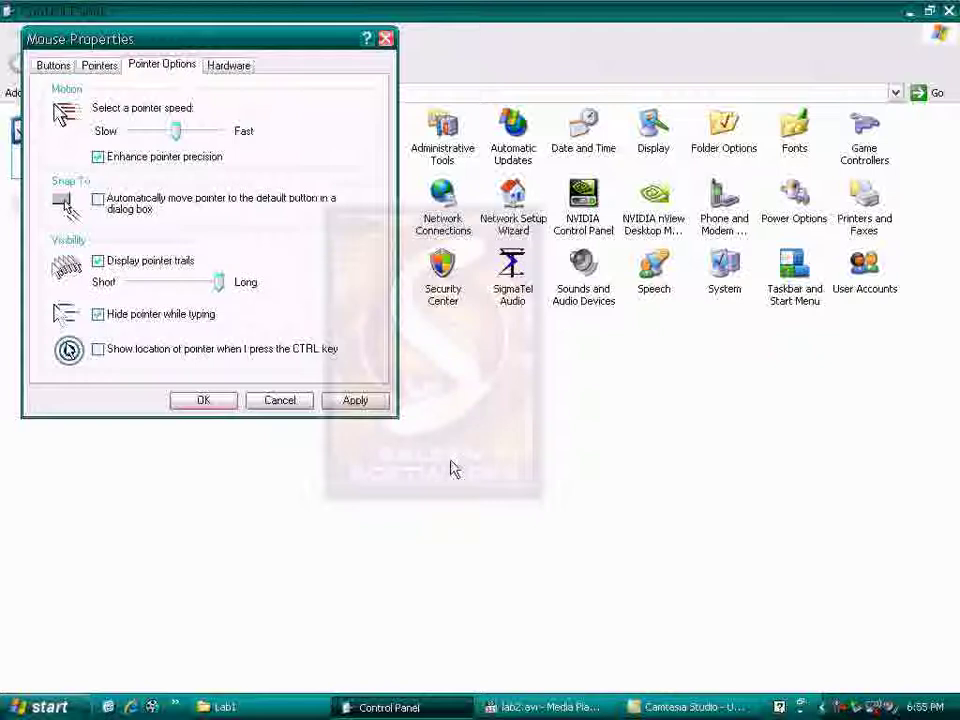
left_click(381, 399)
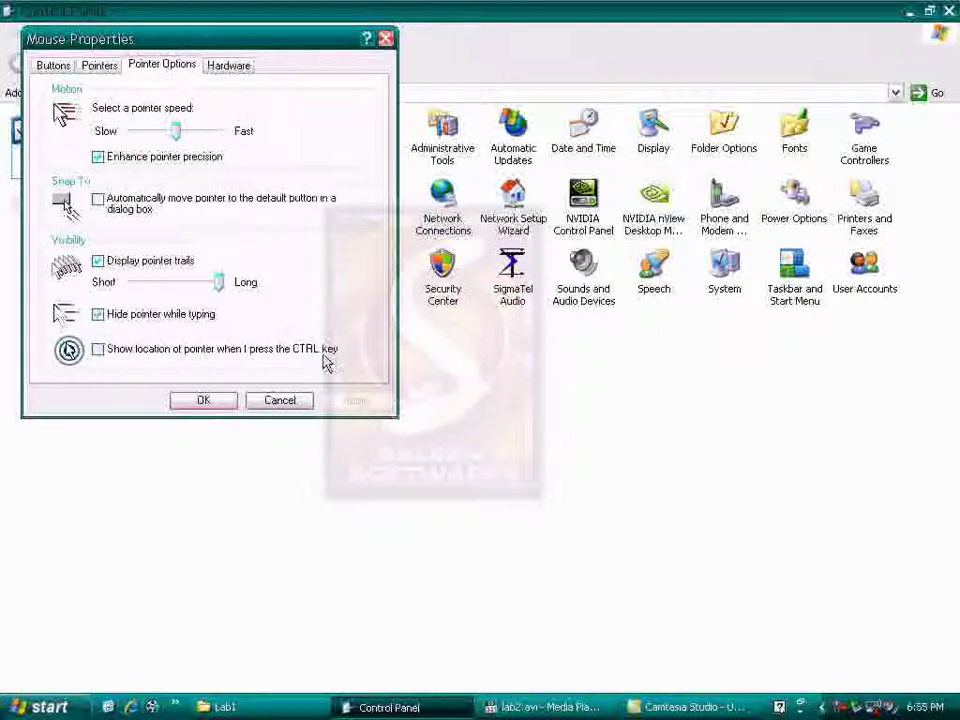
Step: Try the shortest pointer trail length, return it to the longest setting and apply it
left_click_drag(218, 282, 133, 284)
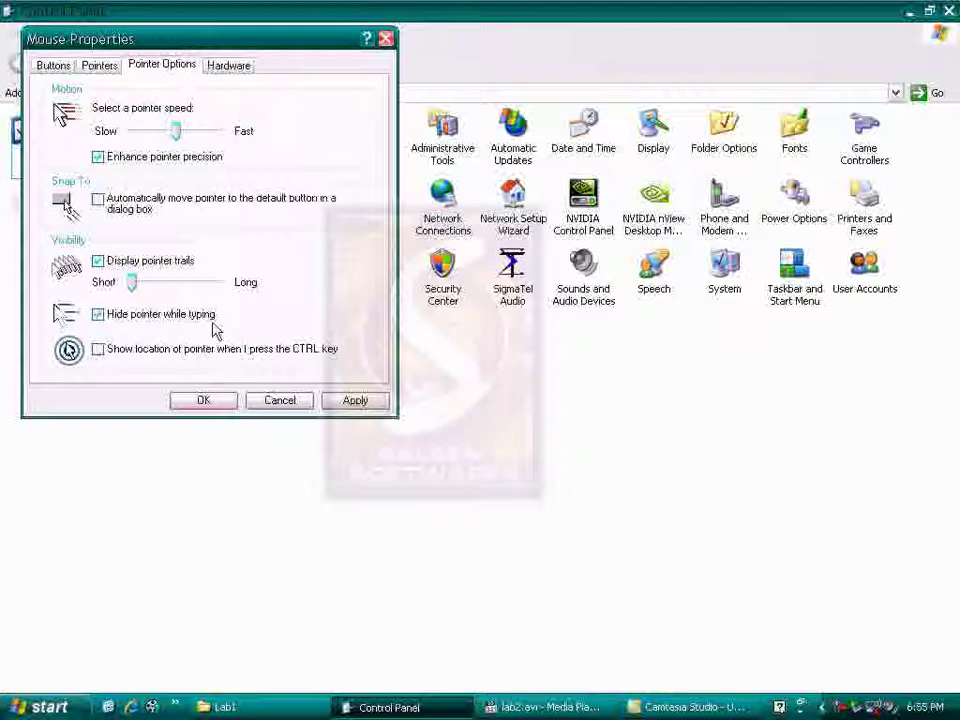
left_click_drag(142, 288, 222, 283)
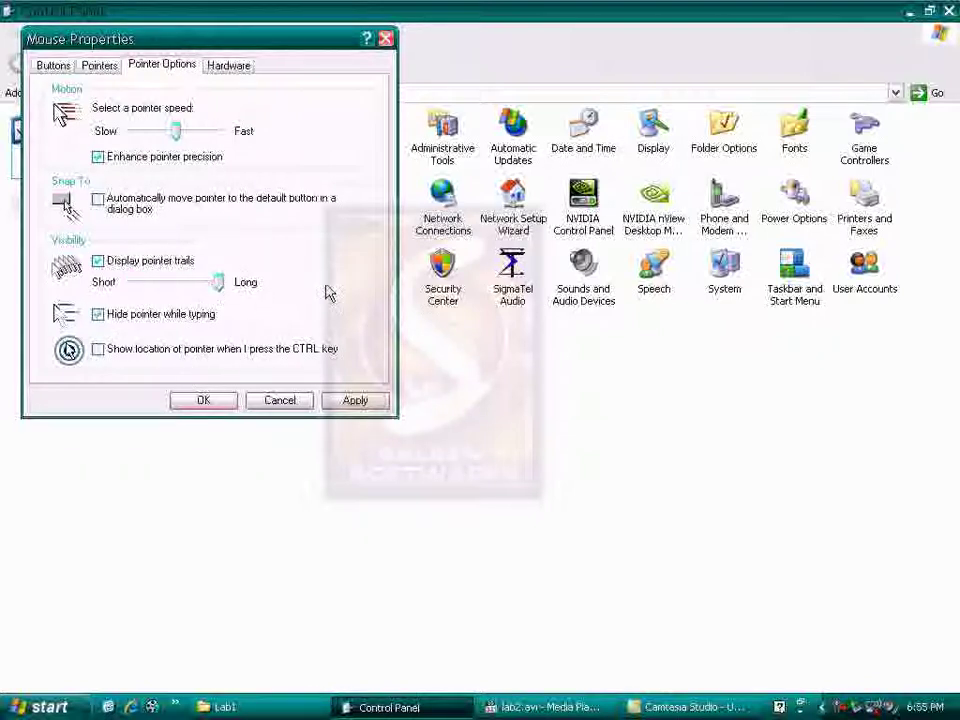
left_click(338, 402)
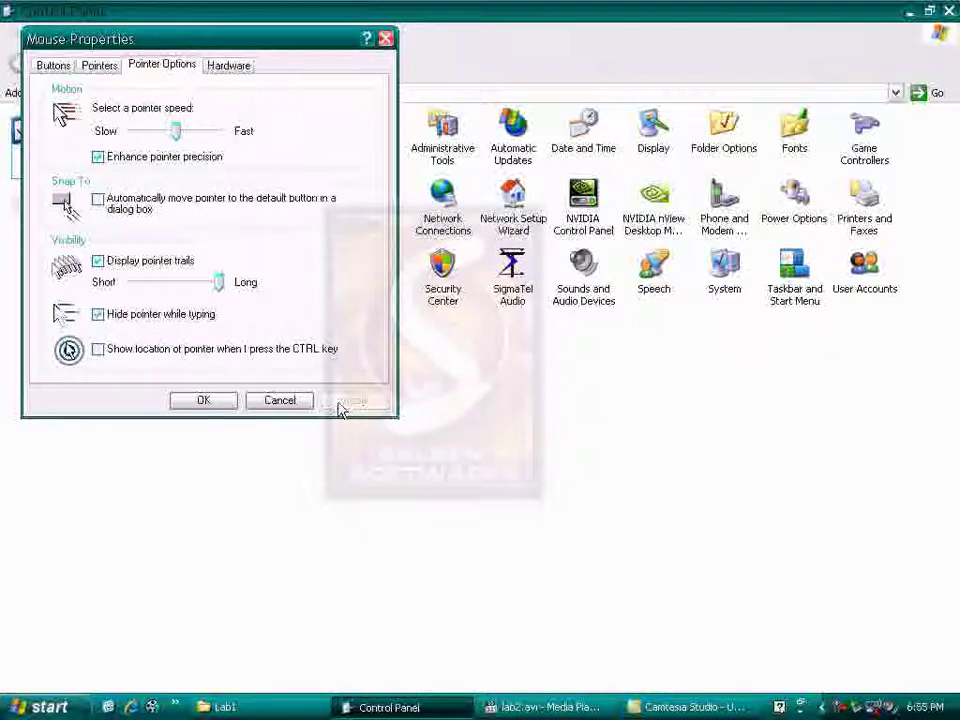
Step: Assign a larger white arrow cursor from the Cursors folder to the Normal Select pointer and apply it
left_click(106, 68)
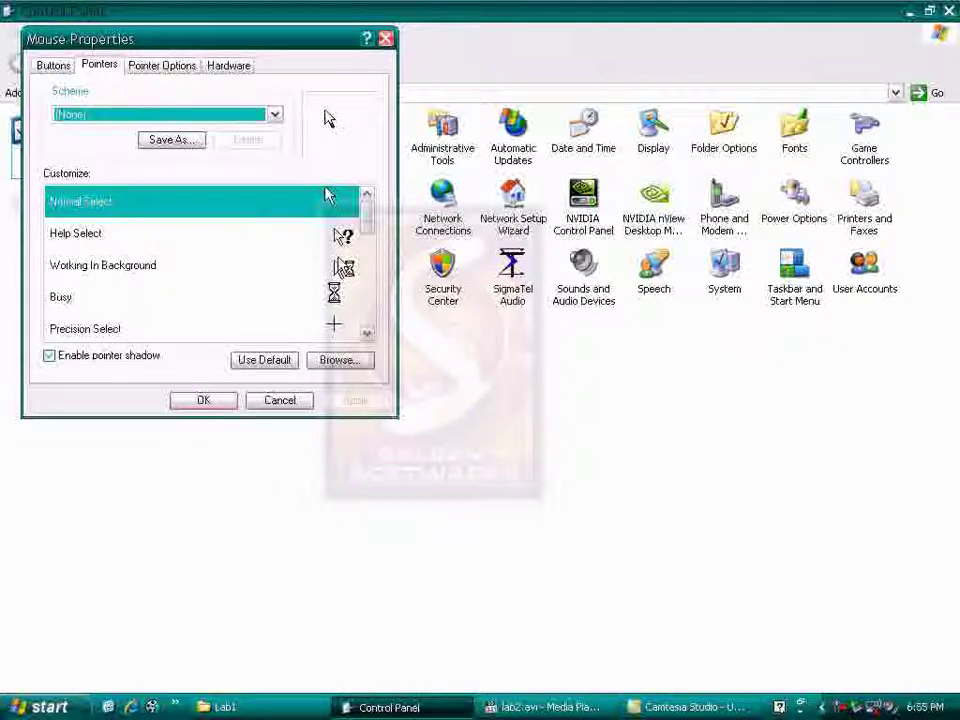
double_click(328, 197)
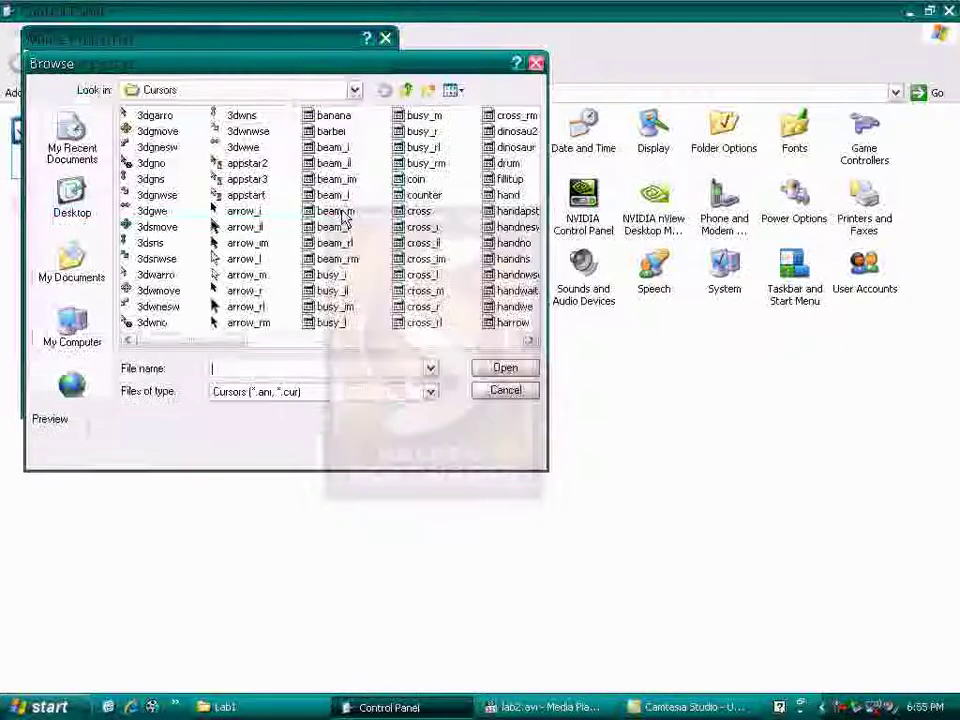
double_click(264, 289)
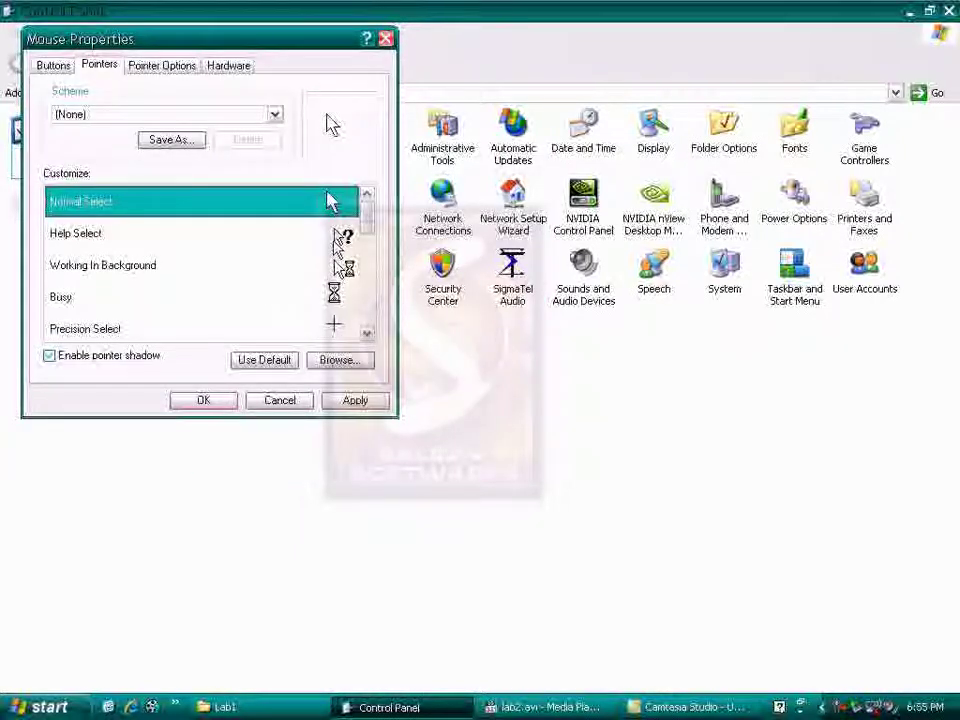
left_click(360, 400)
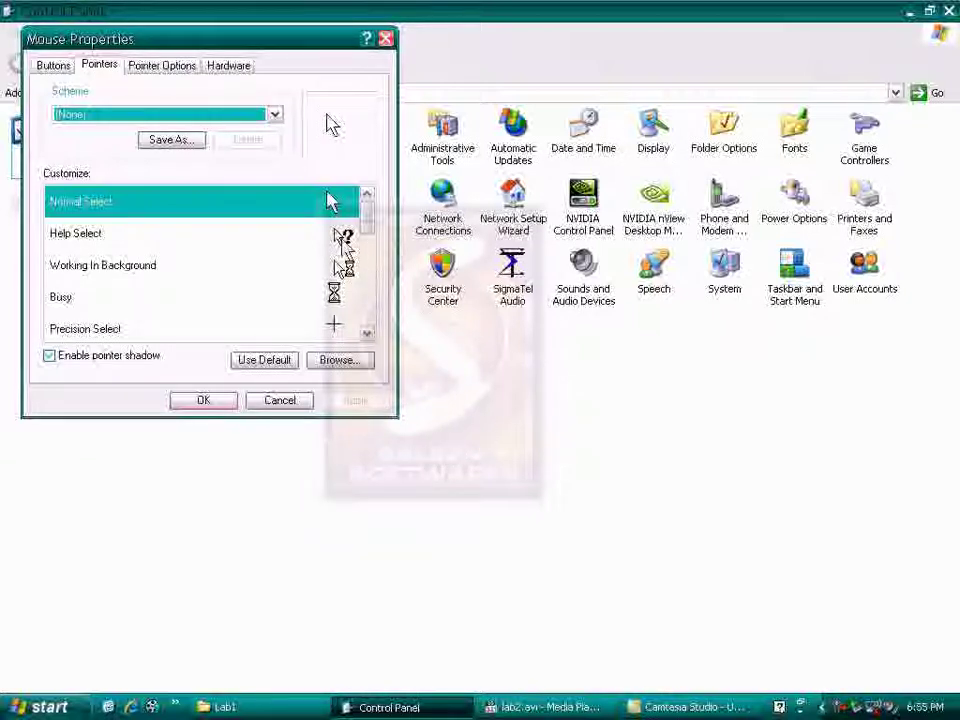
Step: Browse the cursor files for Normal Select without choosing one, restore its default pointer and apply it
left_click(334, 205)
double_click(334, 205)
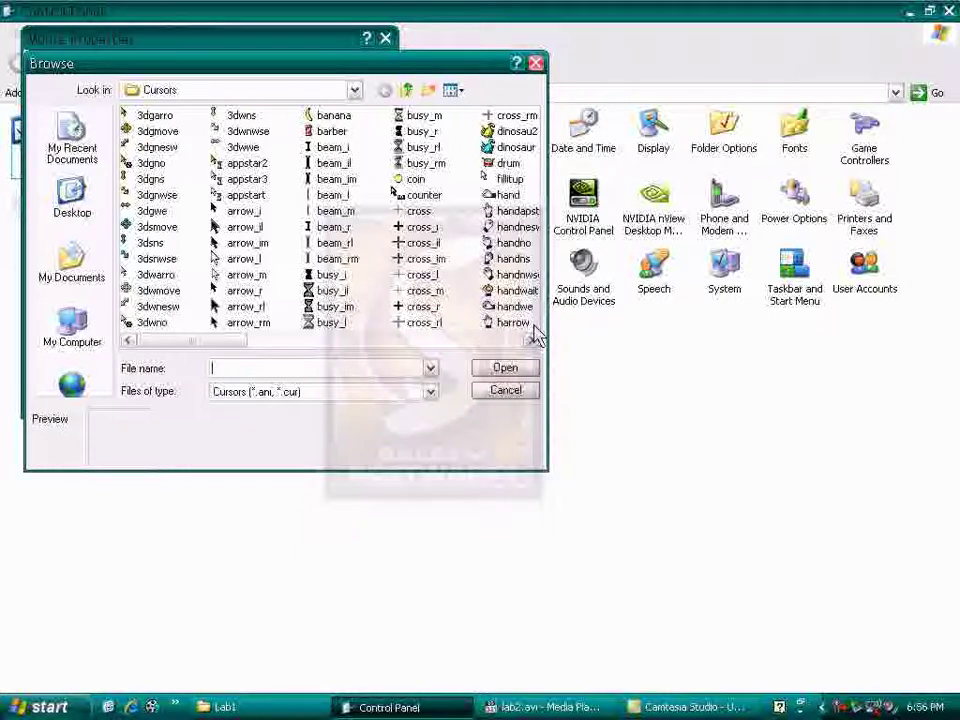
left_click(506, 391)
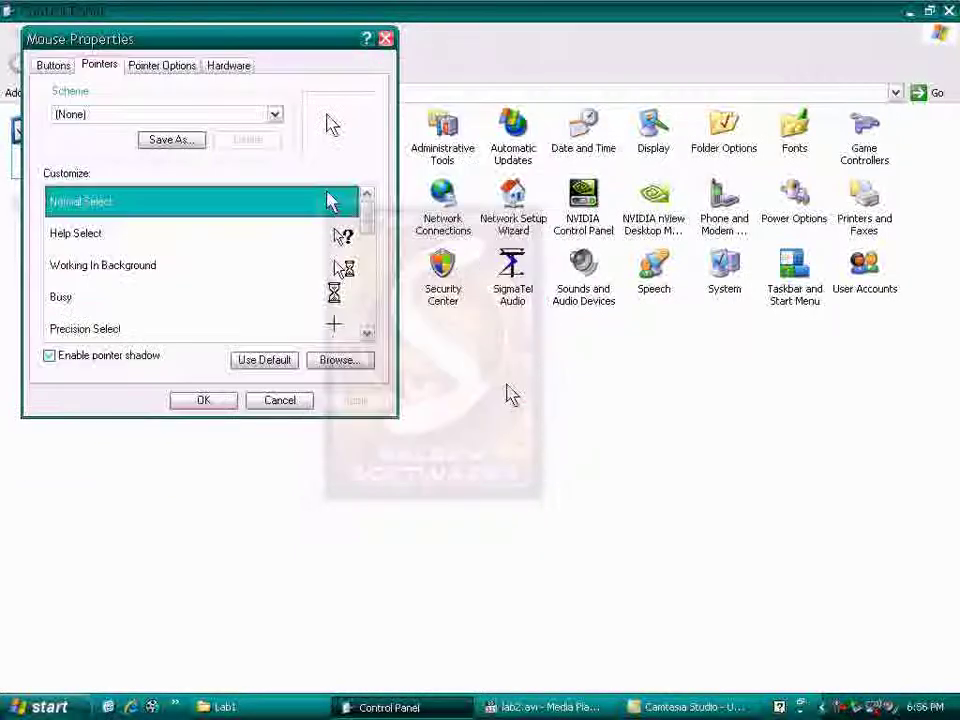
left_click(289, 366)
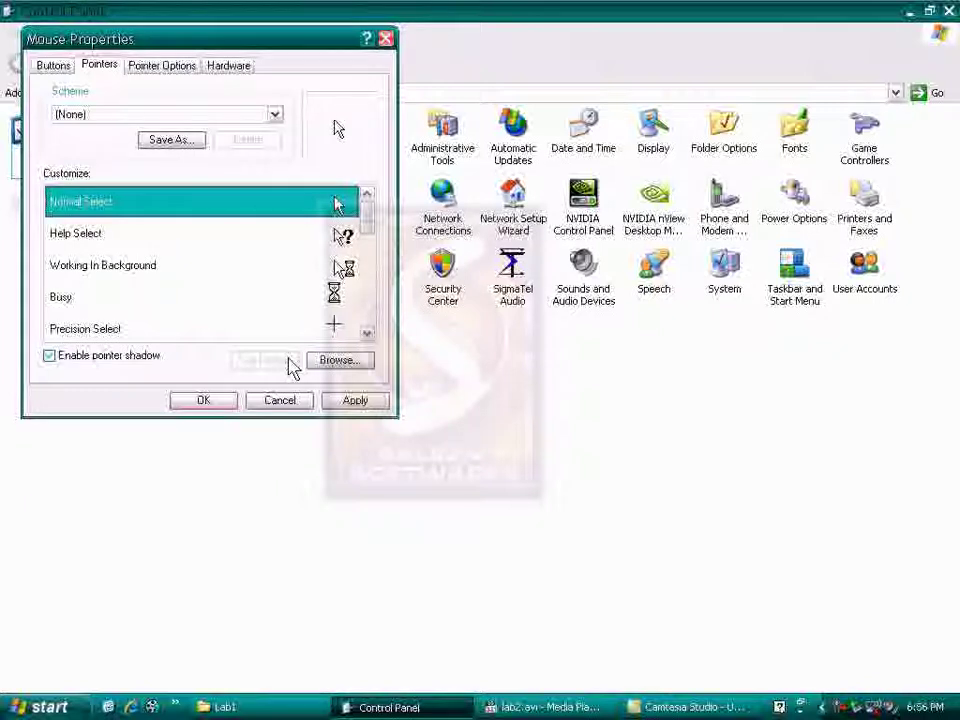
left_click(347, 400)
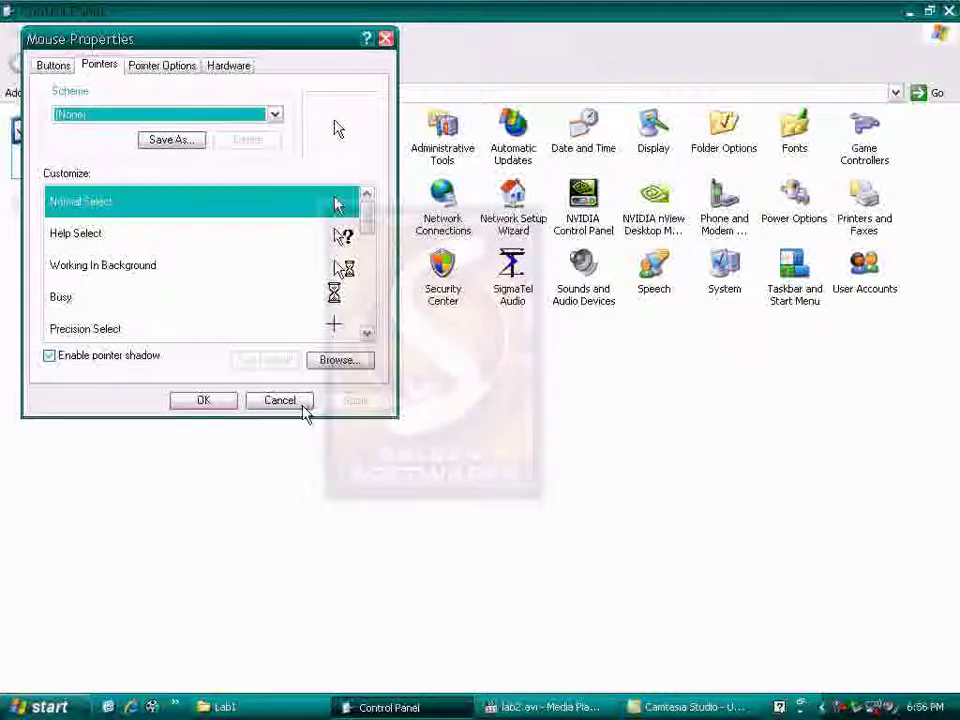
Step: Lower the pointer speed slightly below the middle in the pointer options and apply it
left_click(161, 66)
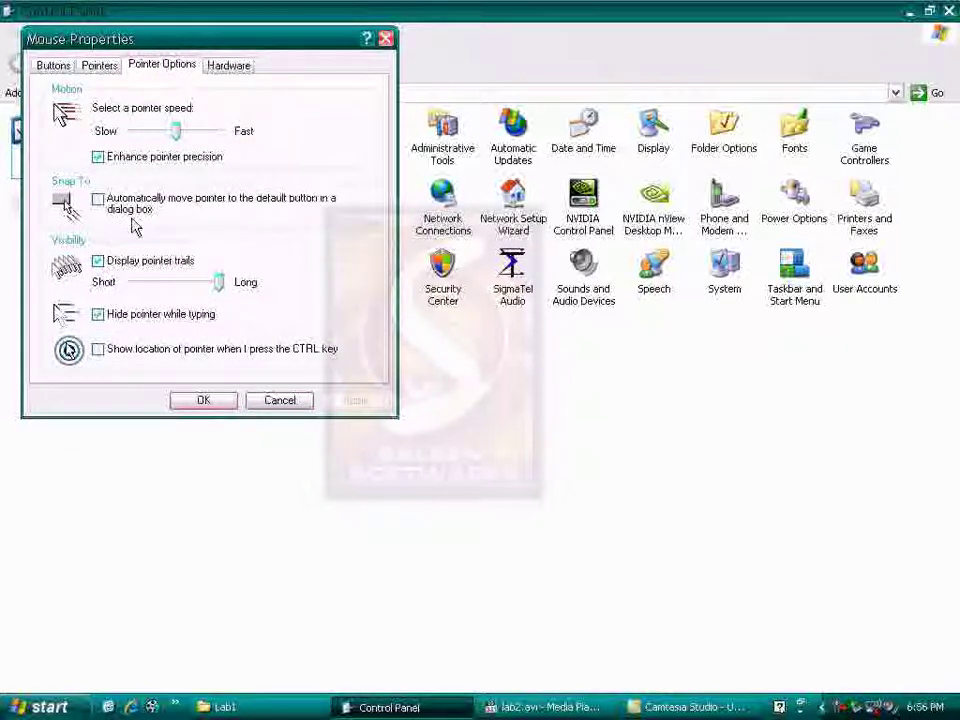
mouse_move(176, 132)
left_mouse_down()
mouse_move(104, 134)
mouse_move(158, 138)
left_mouse_up()
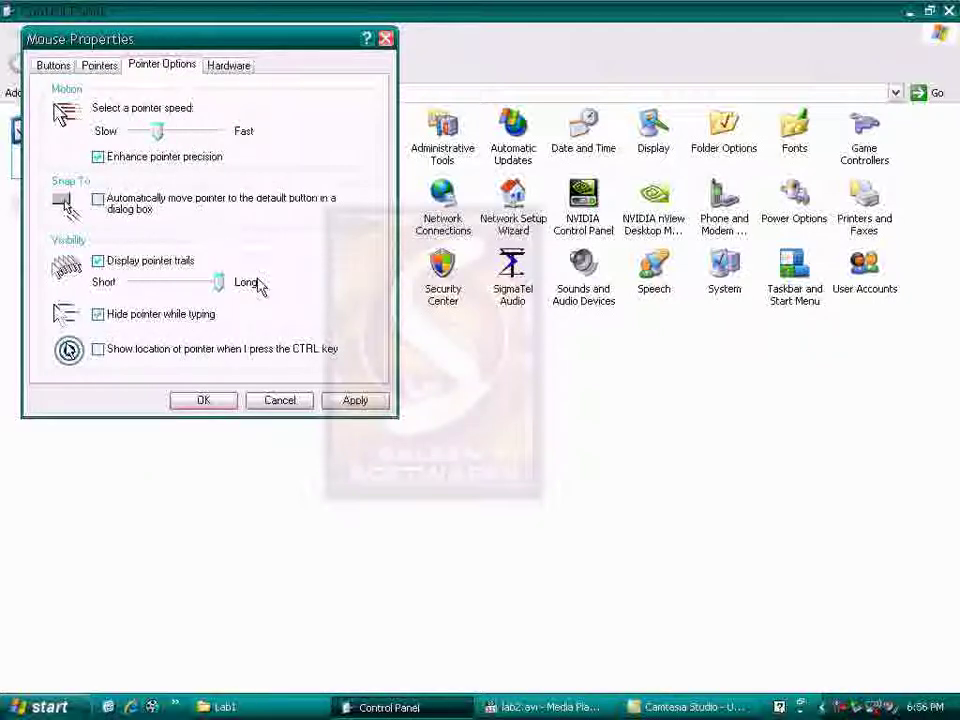
left_click(334, 393)
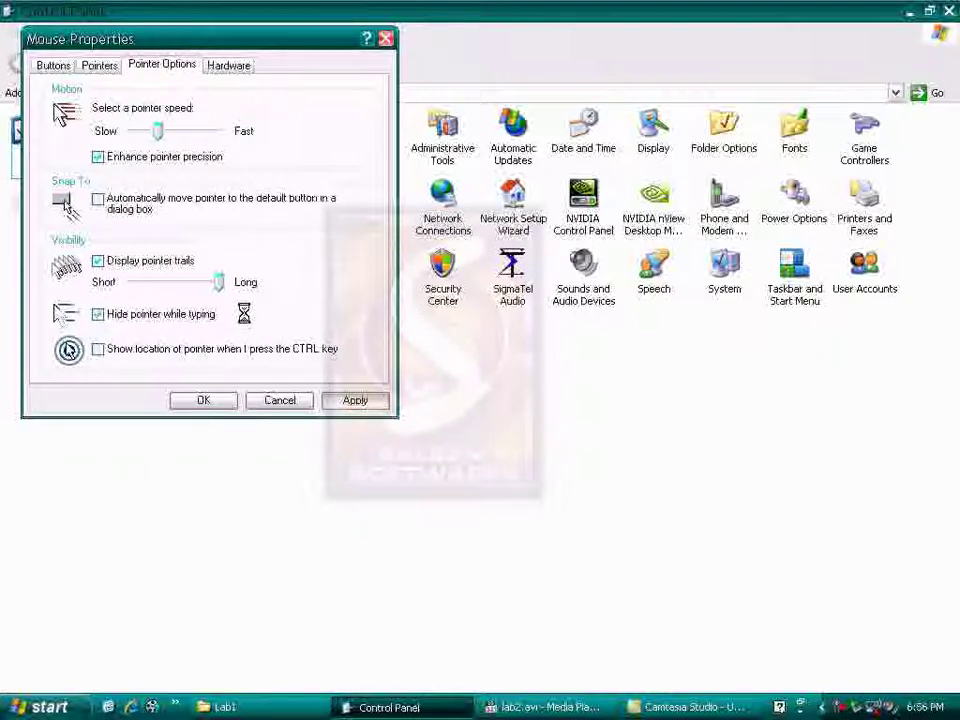
Step: Try the shortest pointer trail and return it to the longest, turning off Hide pointer while typing in between
left_click_drag(218, 282, 131, 285)
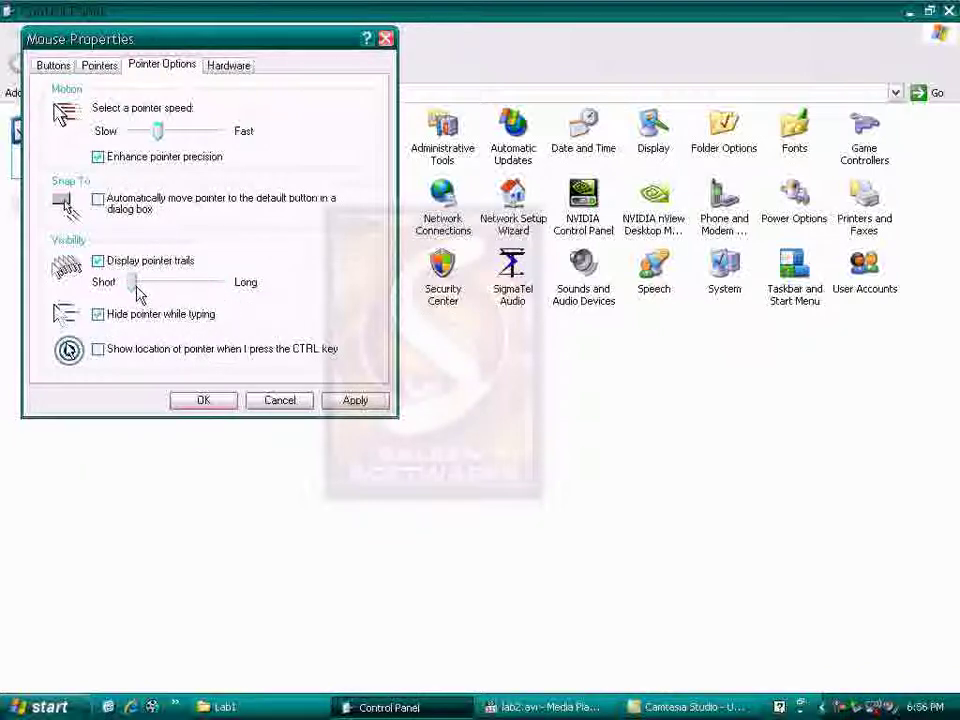
left_click(133, 316)
left_click_drag(132, 283, 249, 297)
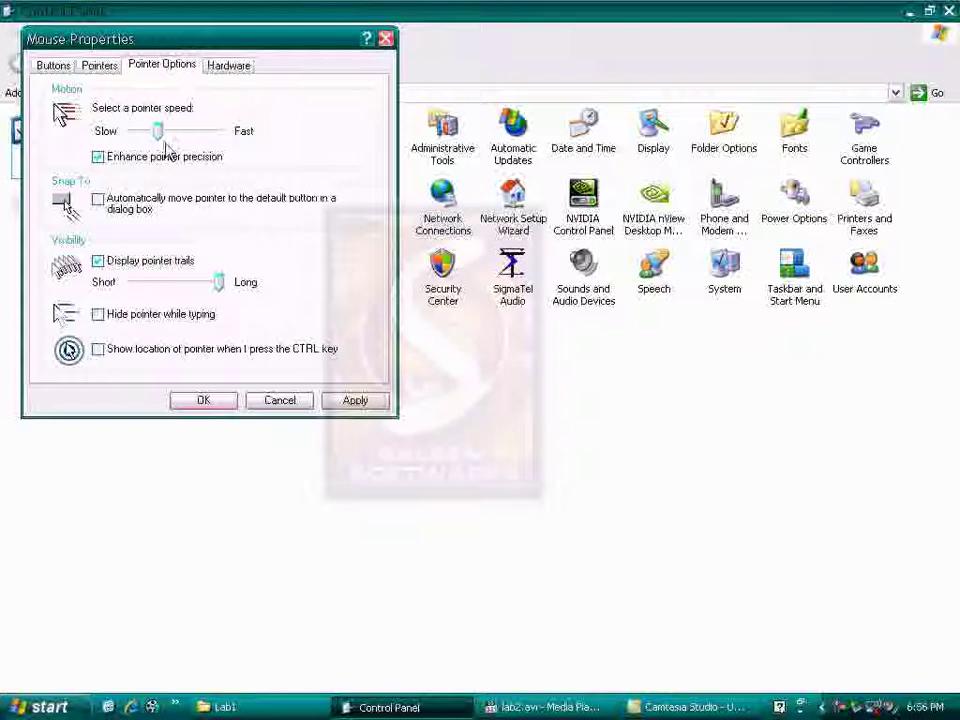
Step: Raise the pointer speed slightly above the middle and apply the pointer options
left_click_drag(157, 131, 184, 131)
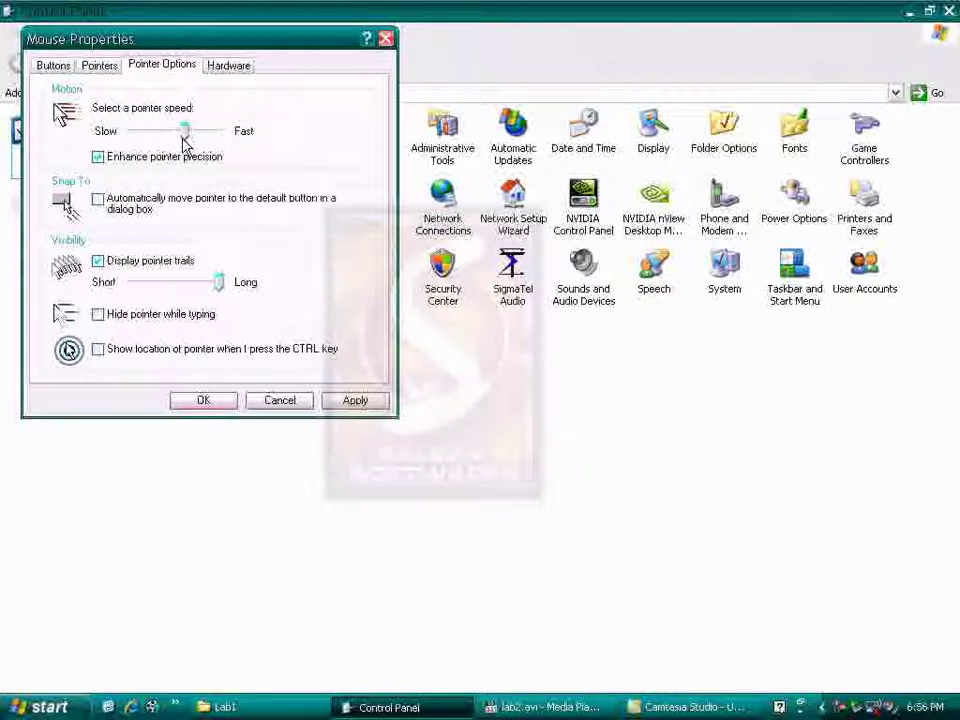
left_click(353, 400)
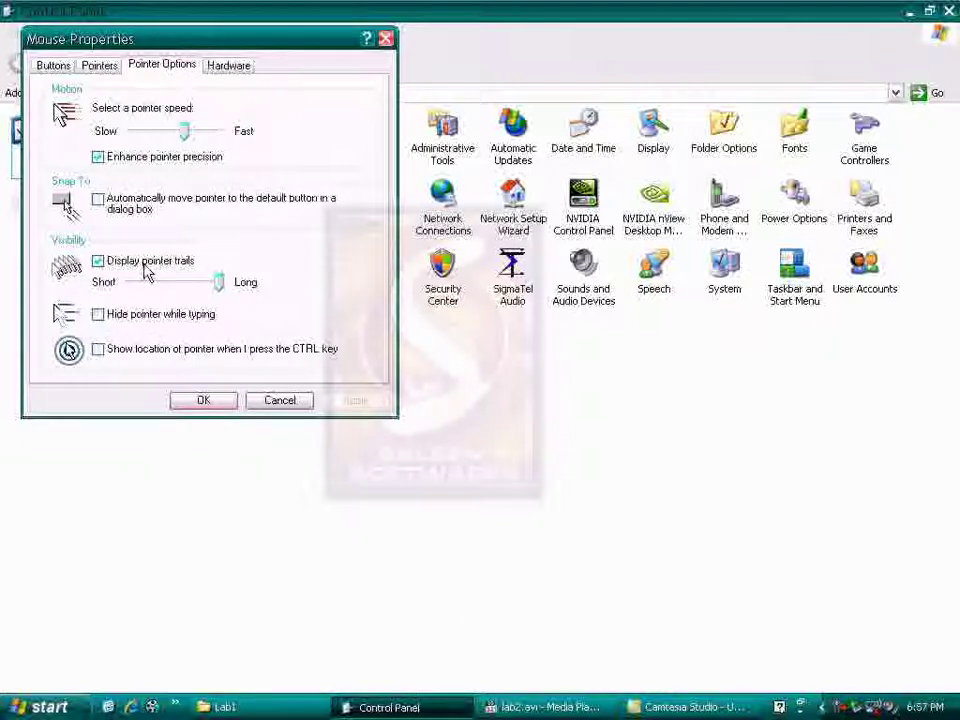
Step: Enable Hide pointer while typing and Show location of pointer when I press the CTRL key, and apply them
left_click(144, 318)
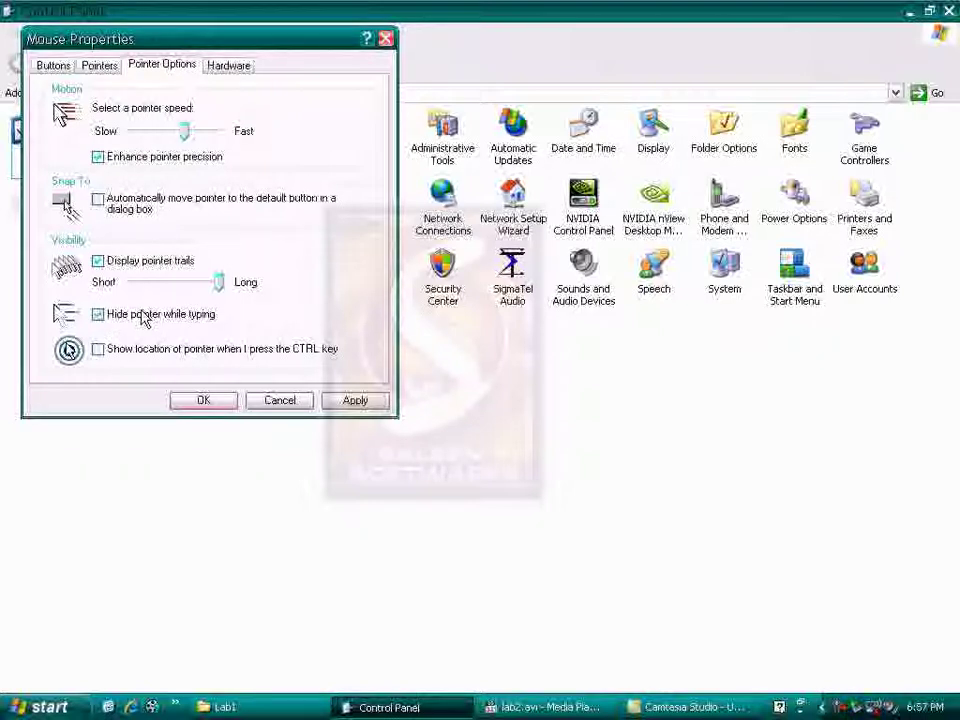
left_click(129, 350)
left_click(355, 401)
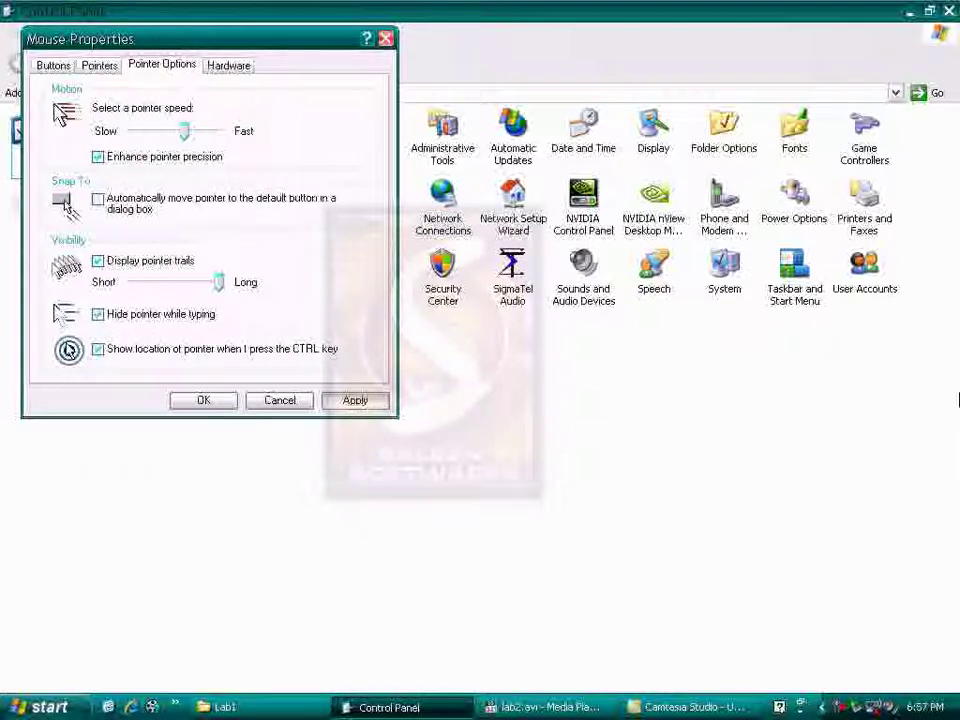
Step: Test the pointer location indicator repeatedly with the pointer at different places on the screen
key("ctrl")
key("ctrl")
key("ctrl")
key("ctrl")
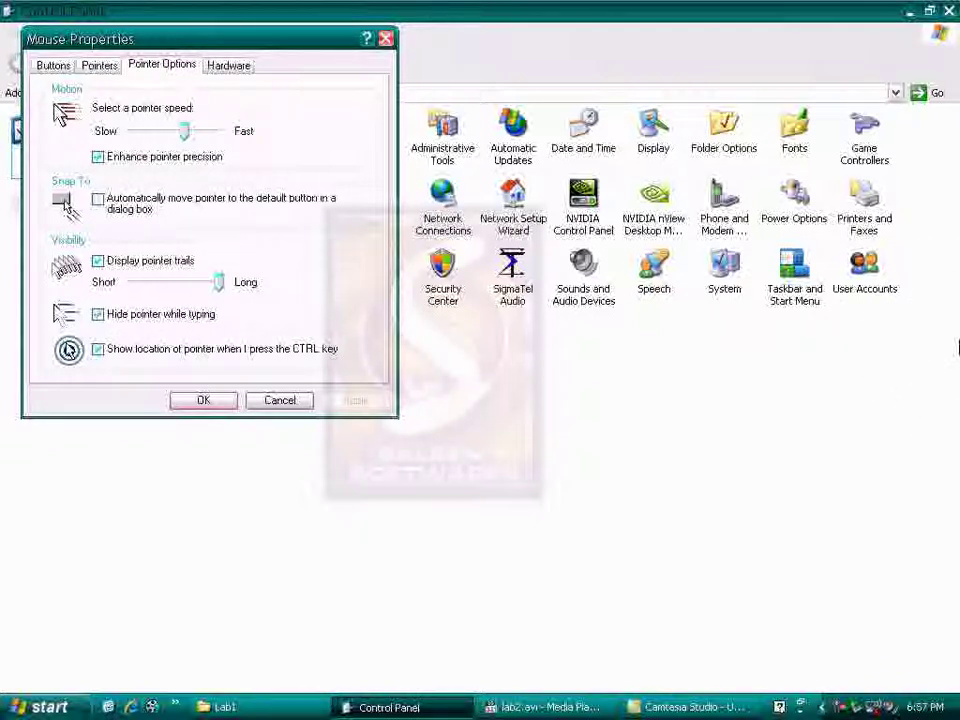
key("ctrl")
key("ctrl")
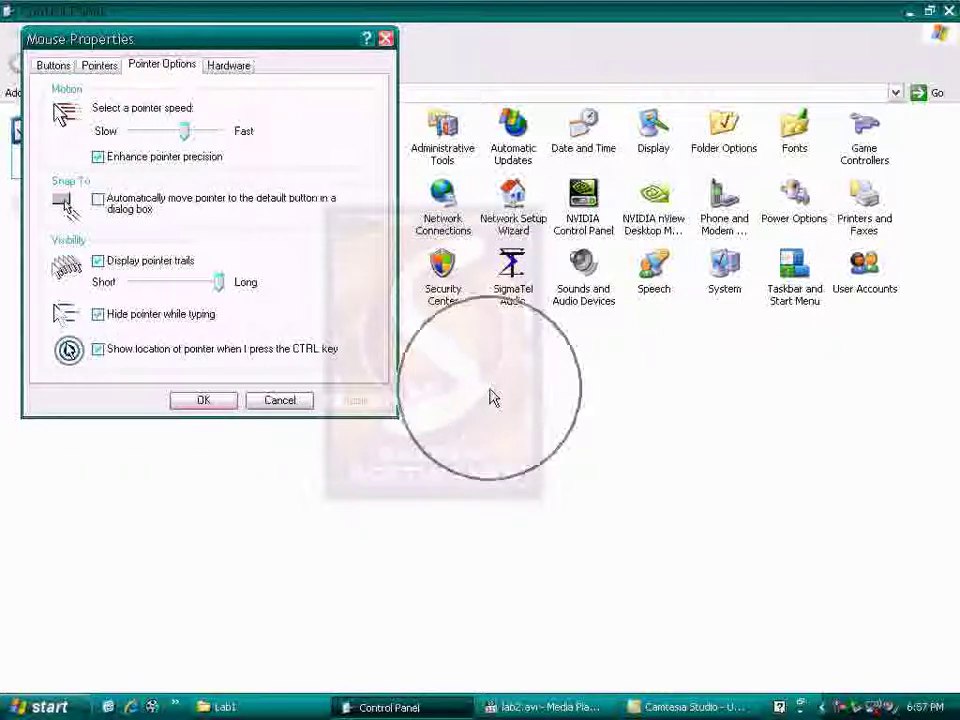
key("ctrl")
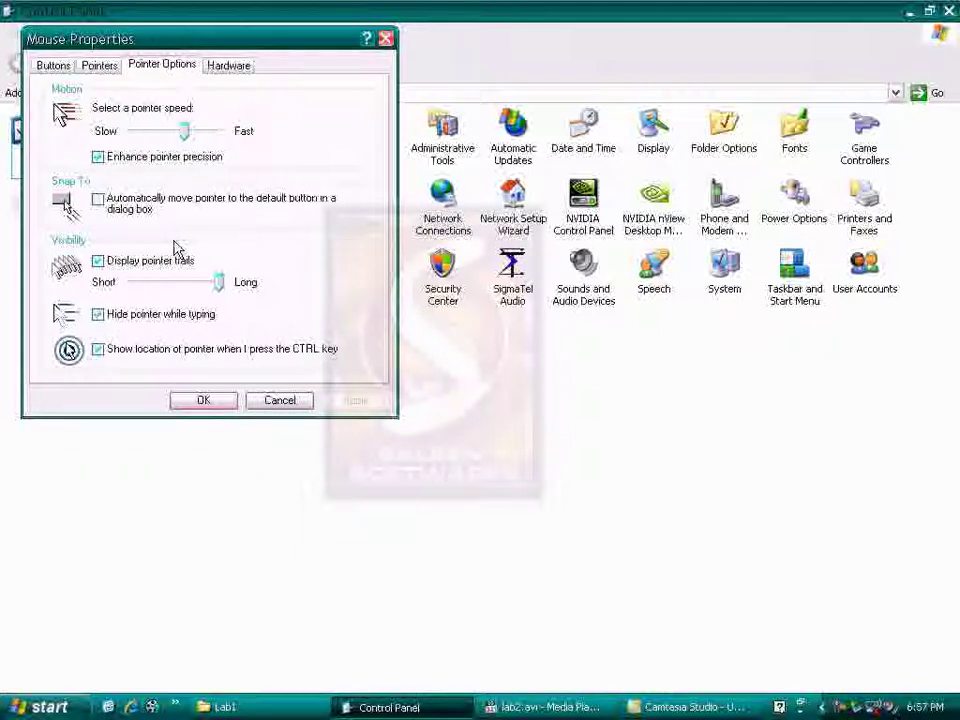
Step: Review the mouse's hardware details, pointer options and pointer scheme, and close the mouse properties
left_click(245, 66)
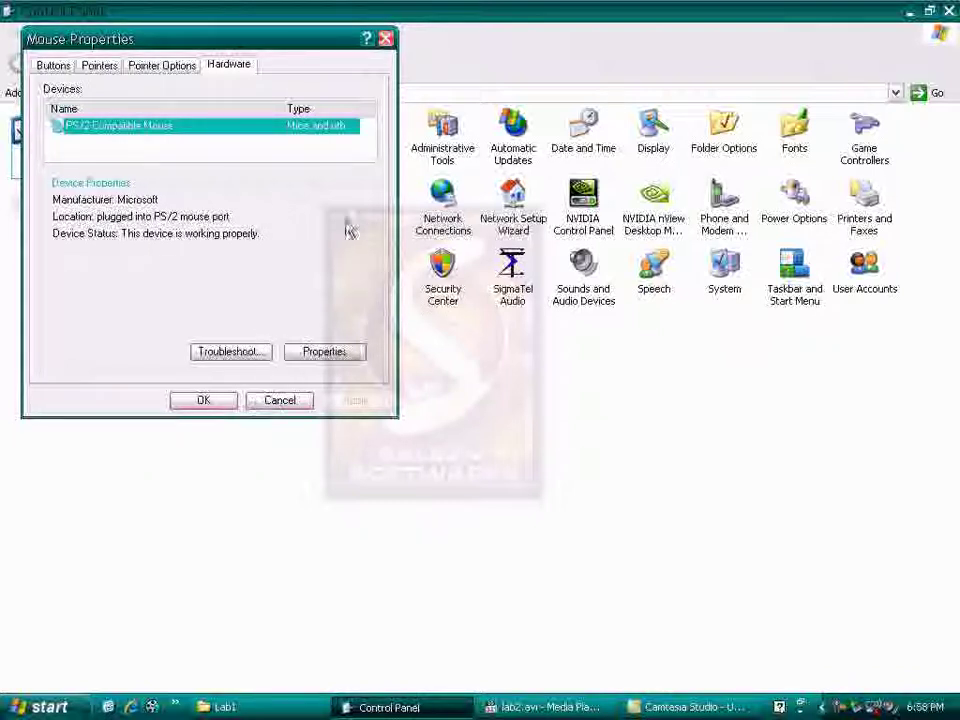
left_click(162, 68)
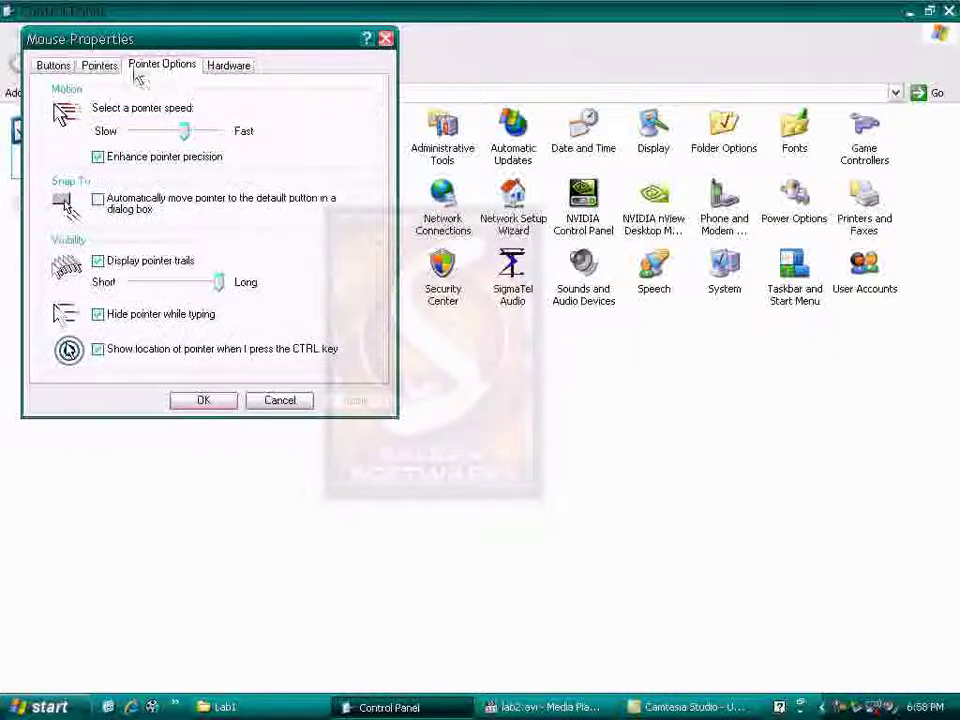
left_click(99, 68)
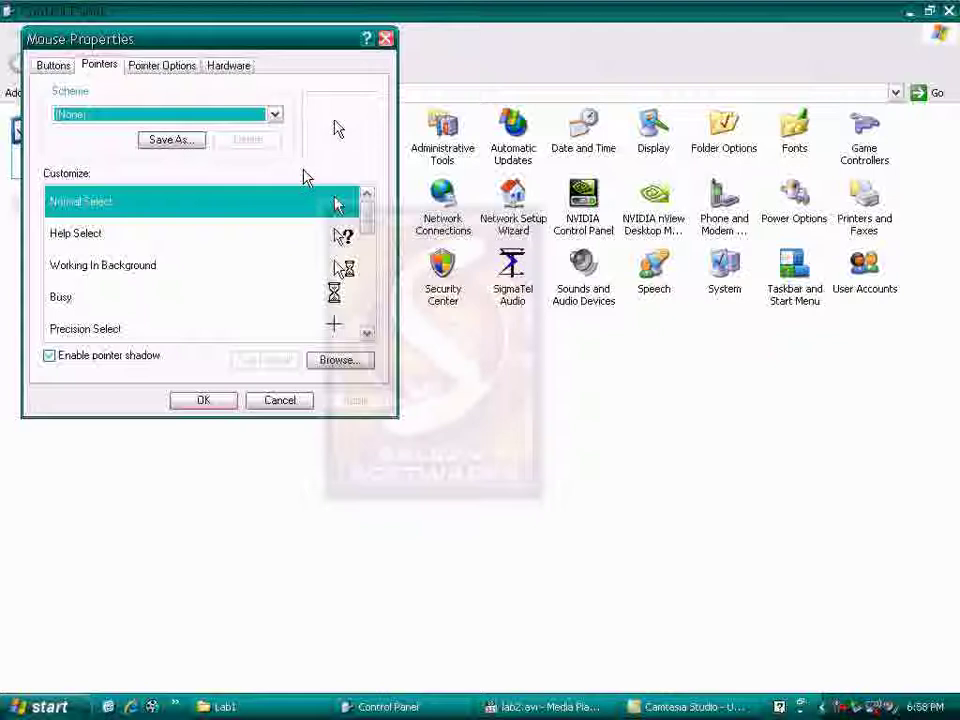
key("Escape")
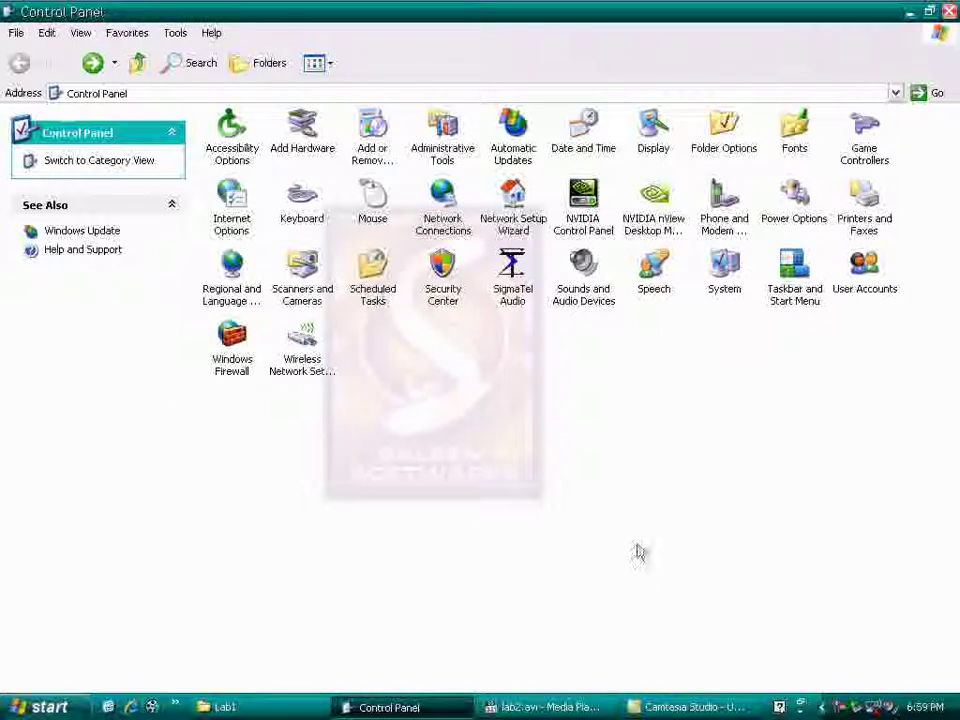
Step: Select all the Control Panel items and minimize the Control Panel window to show the desktop
left_click_drag(958, 497, 3, 8)
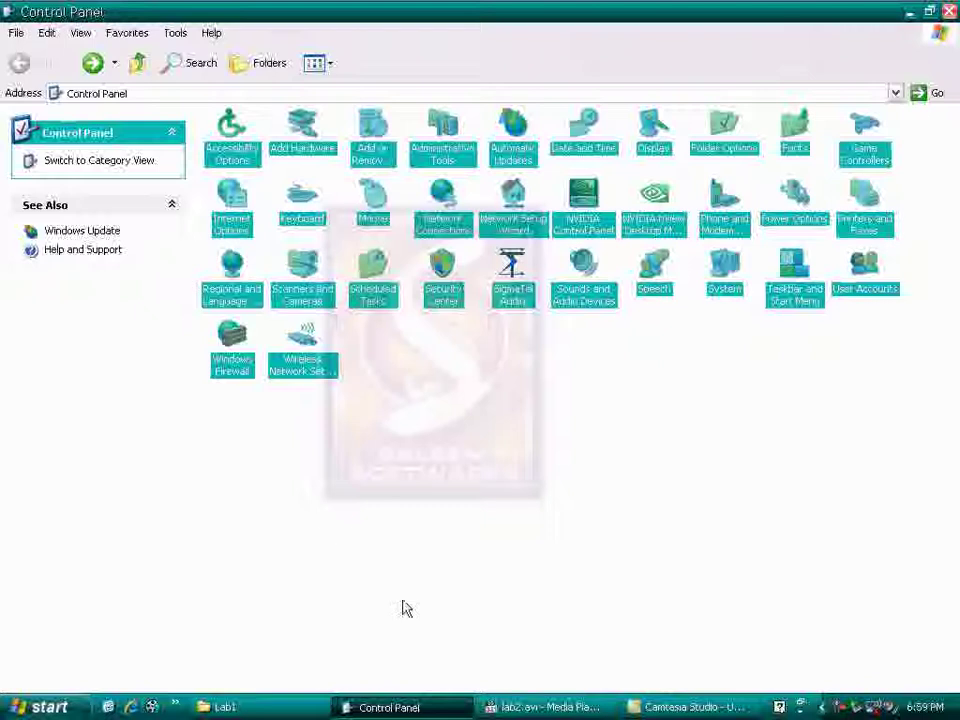
left_click(390, 707)
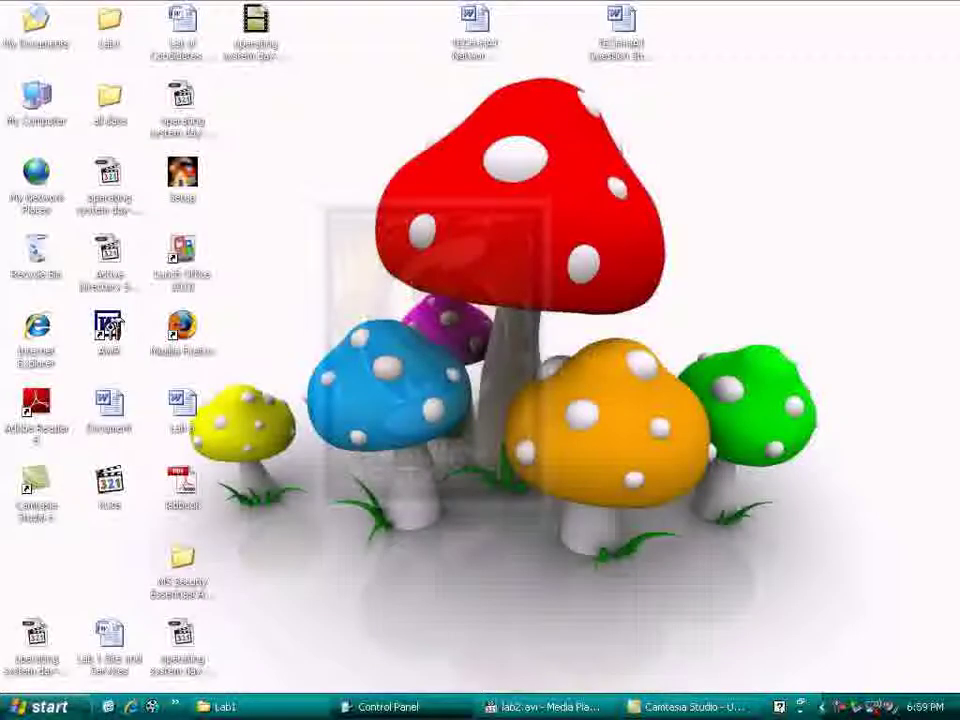